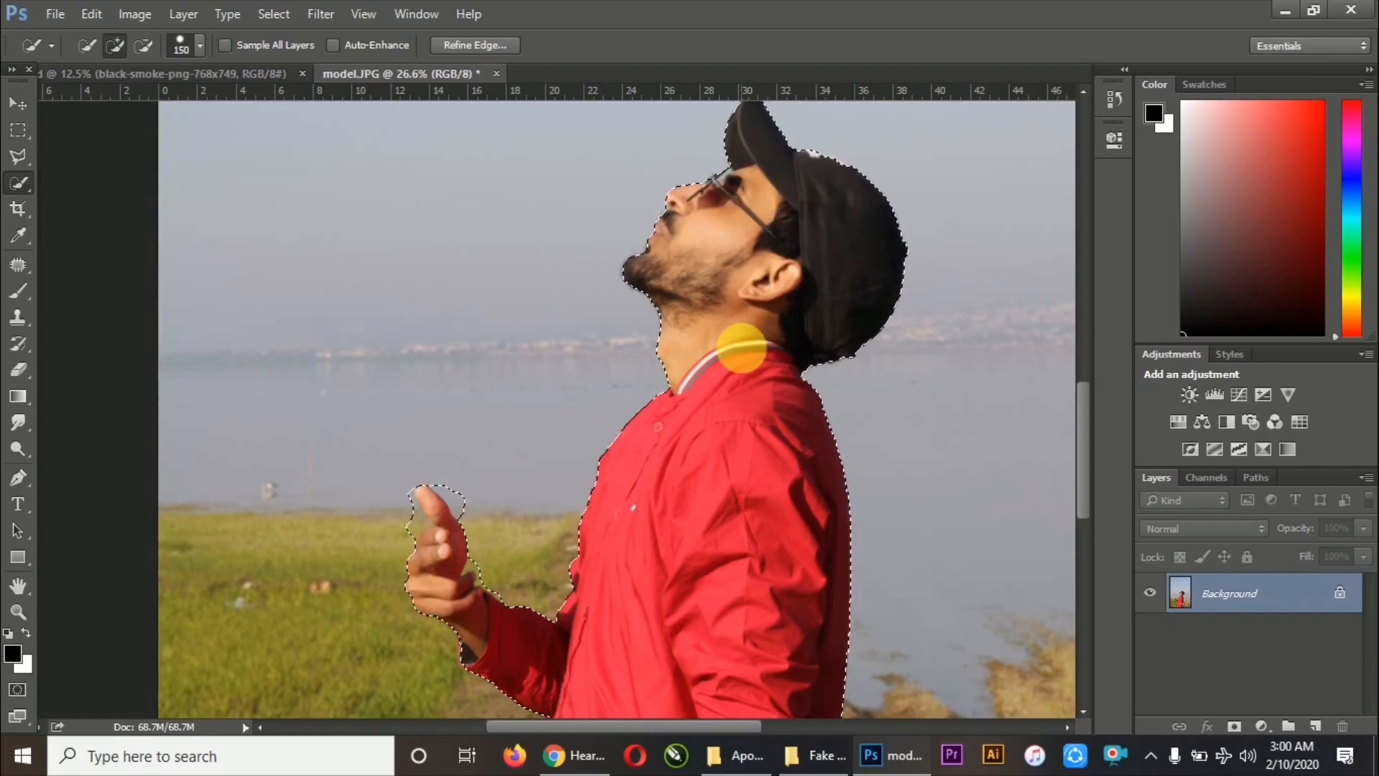
- Hide the background around the man by adding a layer mask from the current selection
{"action": "scroll", "coordinate": [742, 348], "scroll_direction": "down", "scroll_amount": 5}
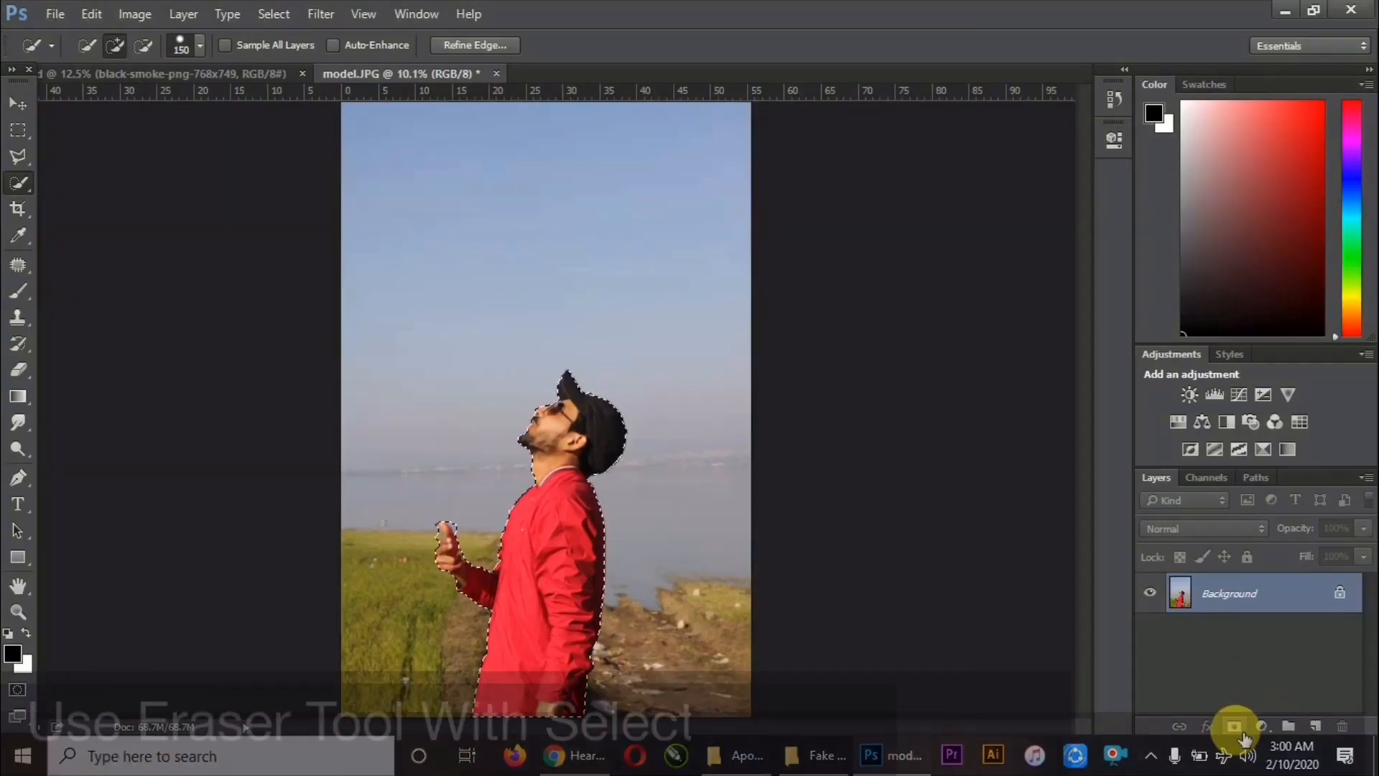
{"action": "left_click", "coordinate": [1234, 726]}
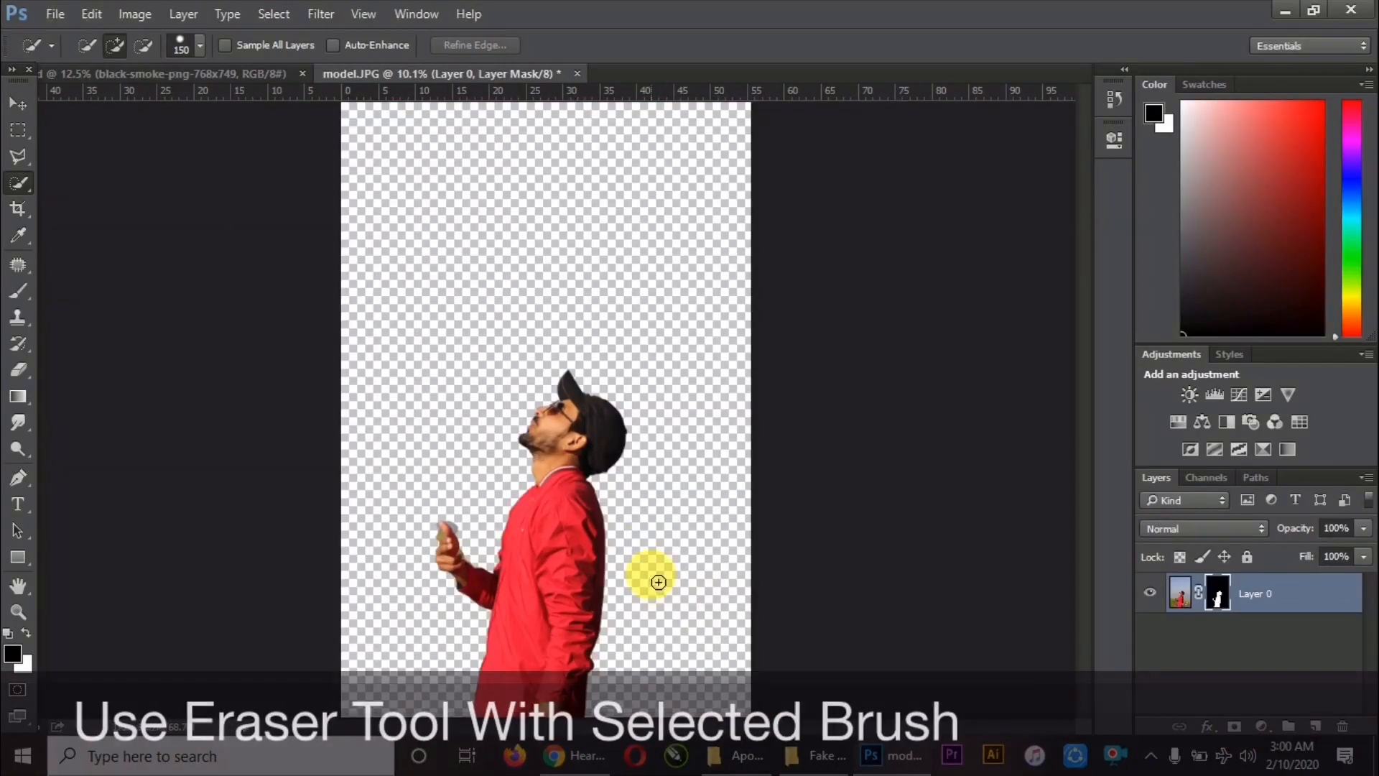
- Erase the leftover background fringe around the man's nose, sunglasses and cap with a soft 15 px eraser at 100% opacity
{"action": "left_click", "coordinate": [102, 46]}
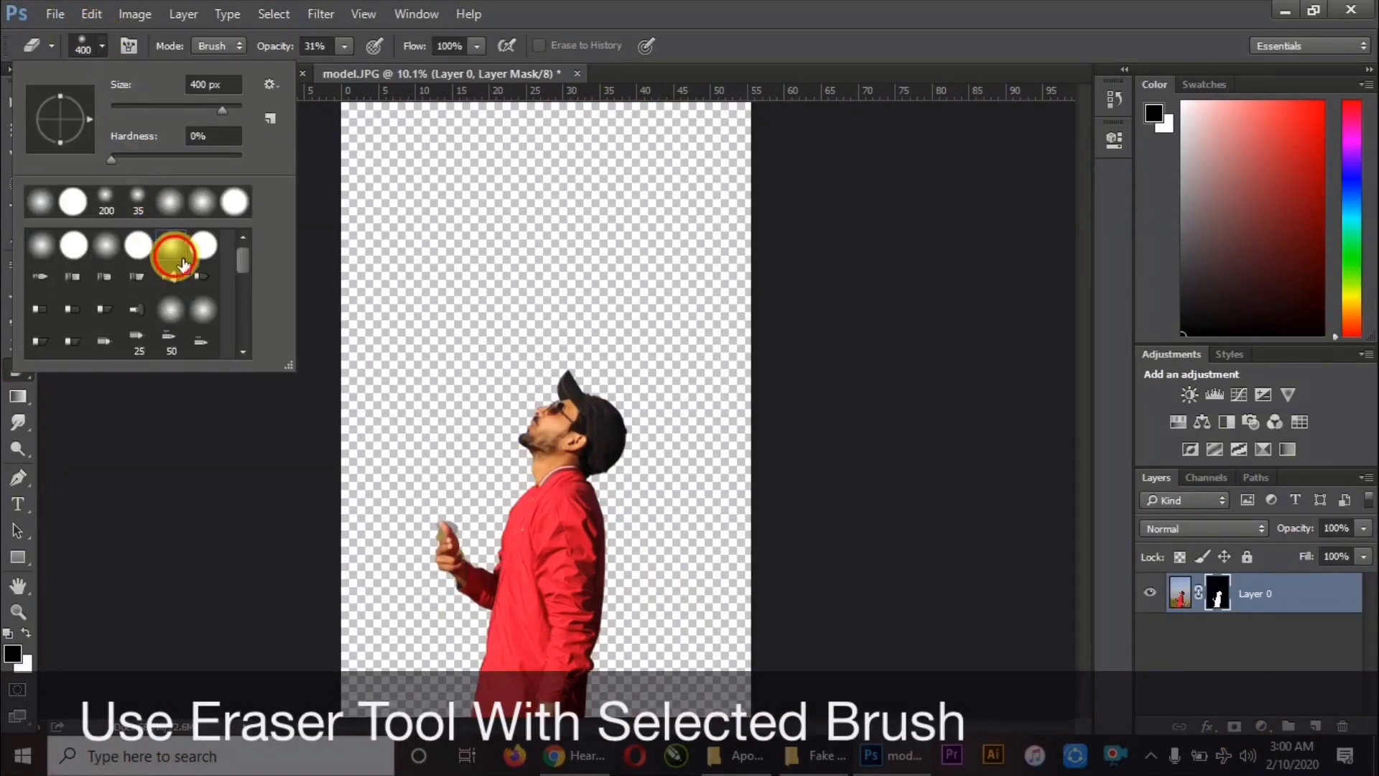
{"action": "double_click", "coordinate": [175, 257]}
{"action": "scroll", "coordinate": [539, 400], "scroll_direction": "up", "scroll_amount": 10}
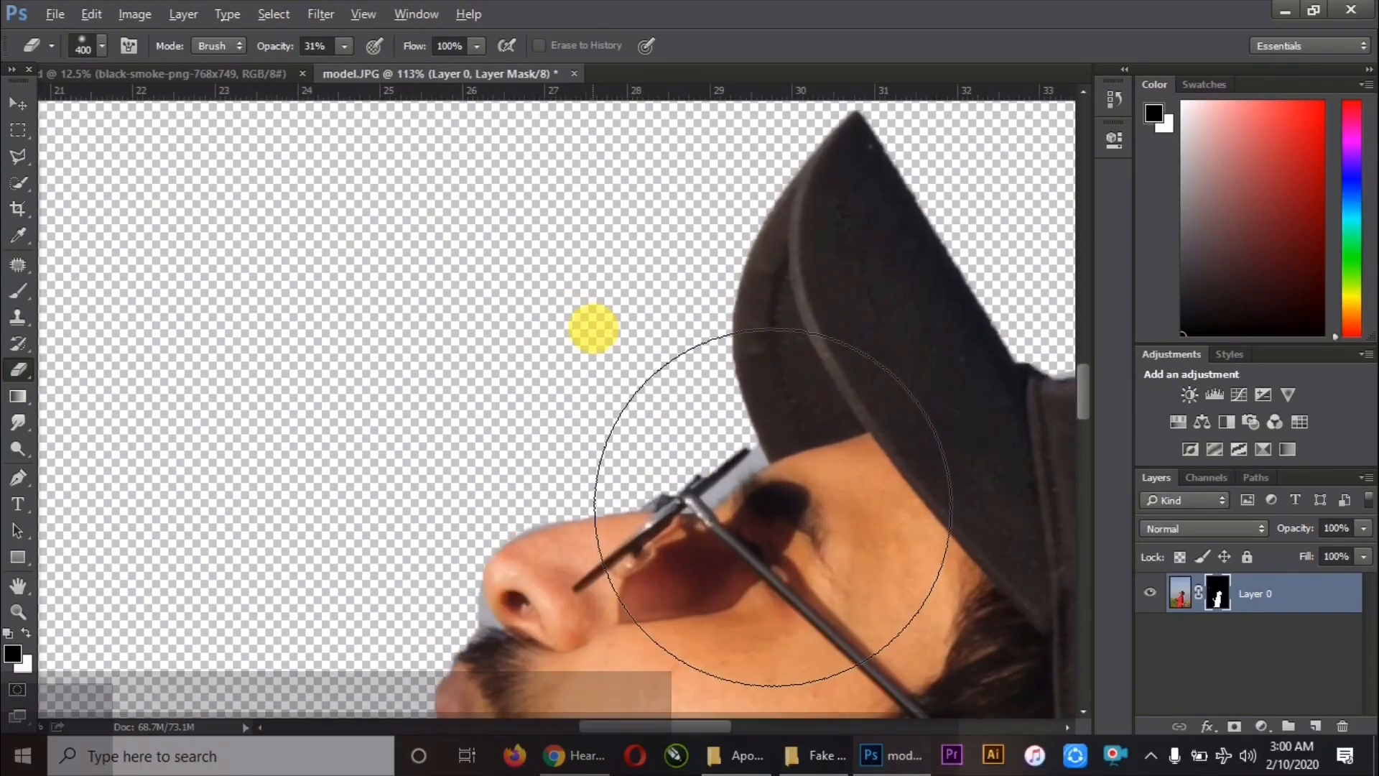
{"action": "key", "text": "bracketleft"}
{"action": "scroll", "coordinate": [593, 329], "scroll_direction": "up", "scroll_amount": 2}
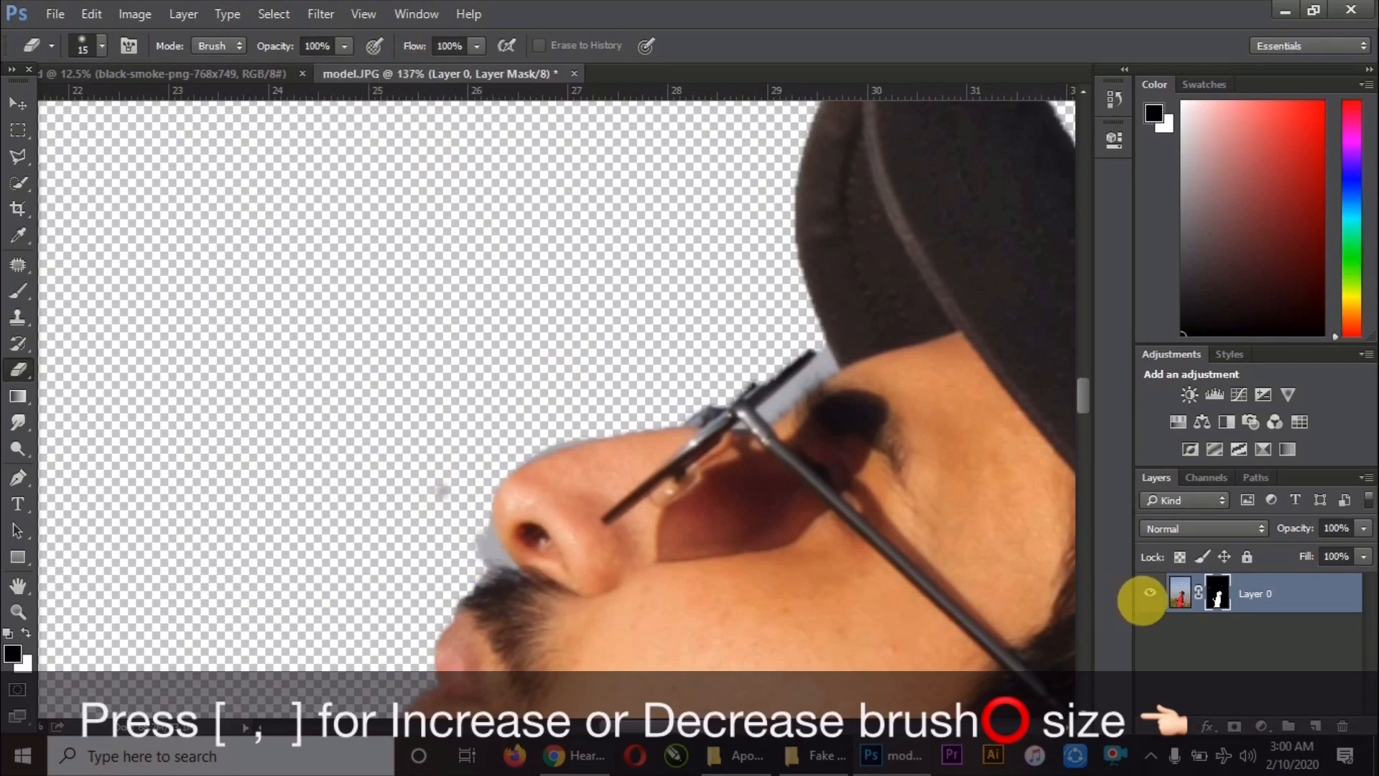
{"action": "mouse_move", "coordinate": [498, 541]}
{"action": "left_mouse_down"}
{"action": "mouse_move", "coordinate": [477, 564]}
{"action": "mouse_move", "coordinate": [485, 589]}
{"action": "left_mouse_up"}
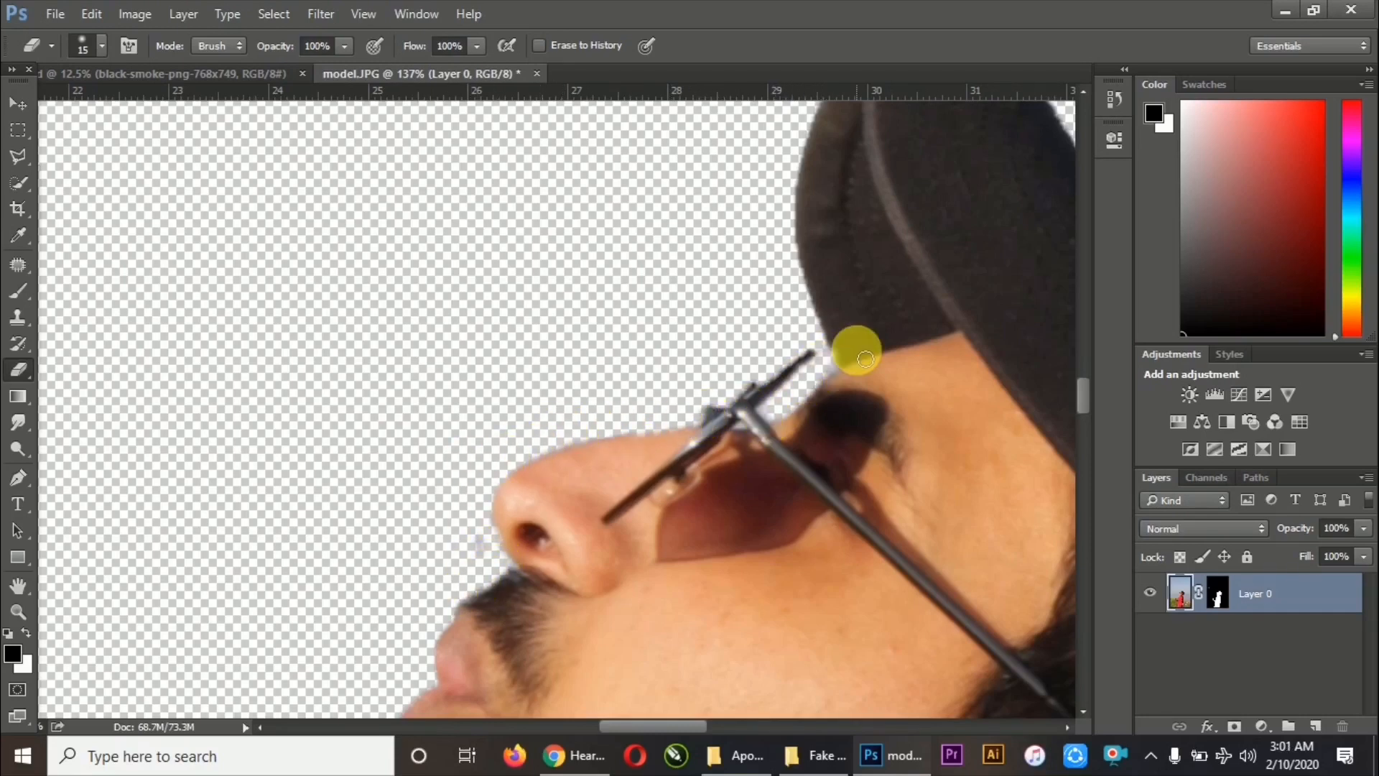
{"action": "key", "text": "ctrl+minus"}
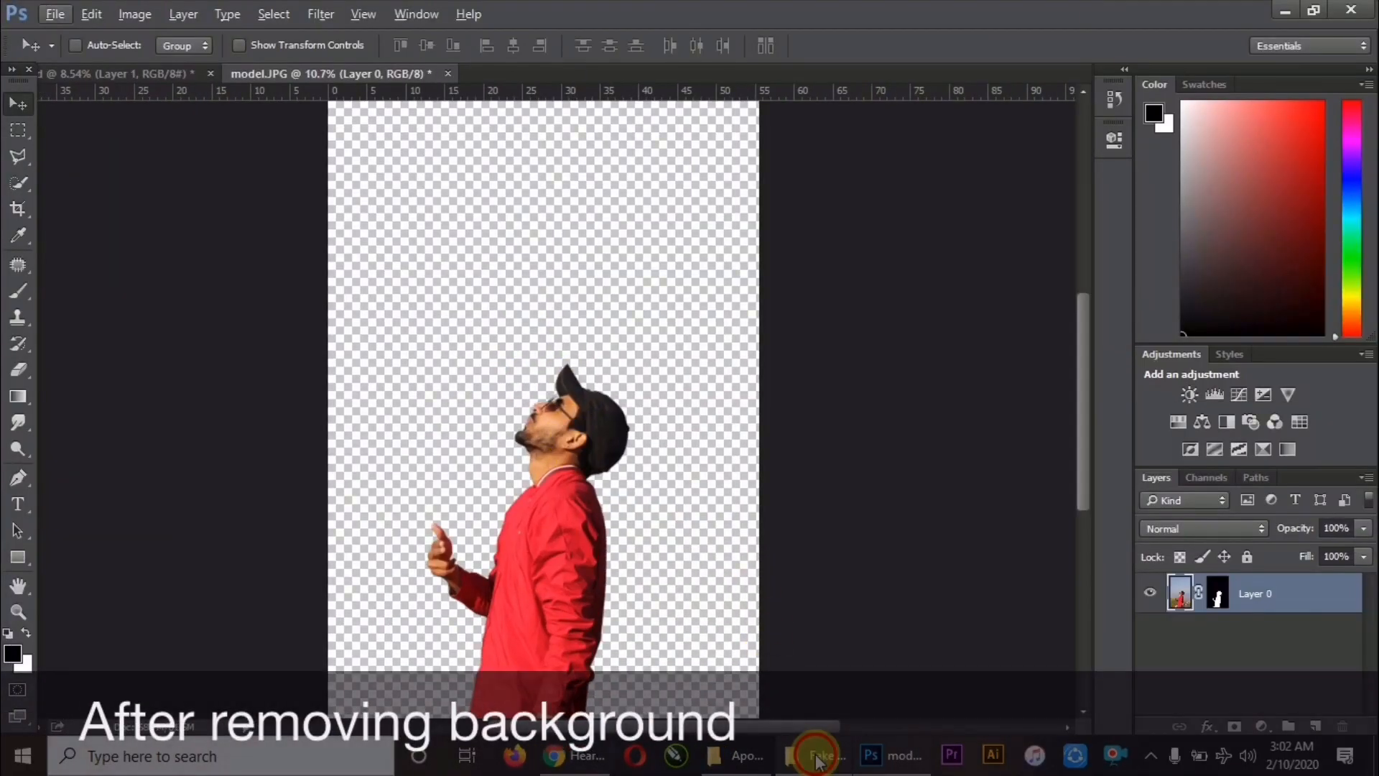
- Open Background.jpg from the Fake Love folder as a separate document
{"action": "left_click", "coordinate": [819, 760]}
{"action": "left_click_drag", "start_coordinate": [866, 143], "coordinate": [834, 493]}
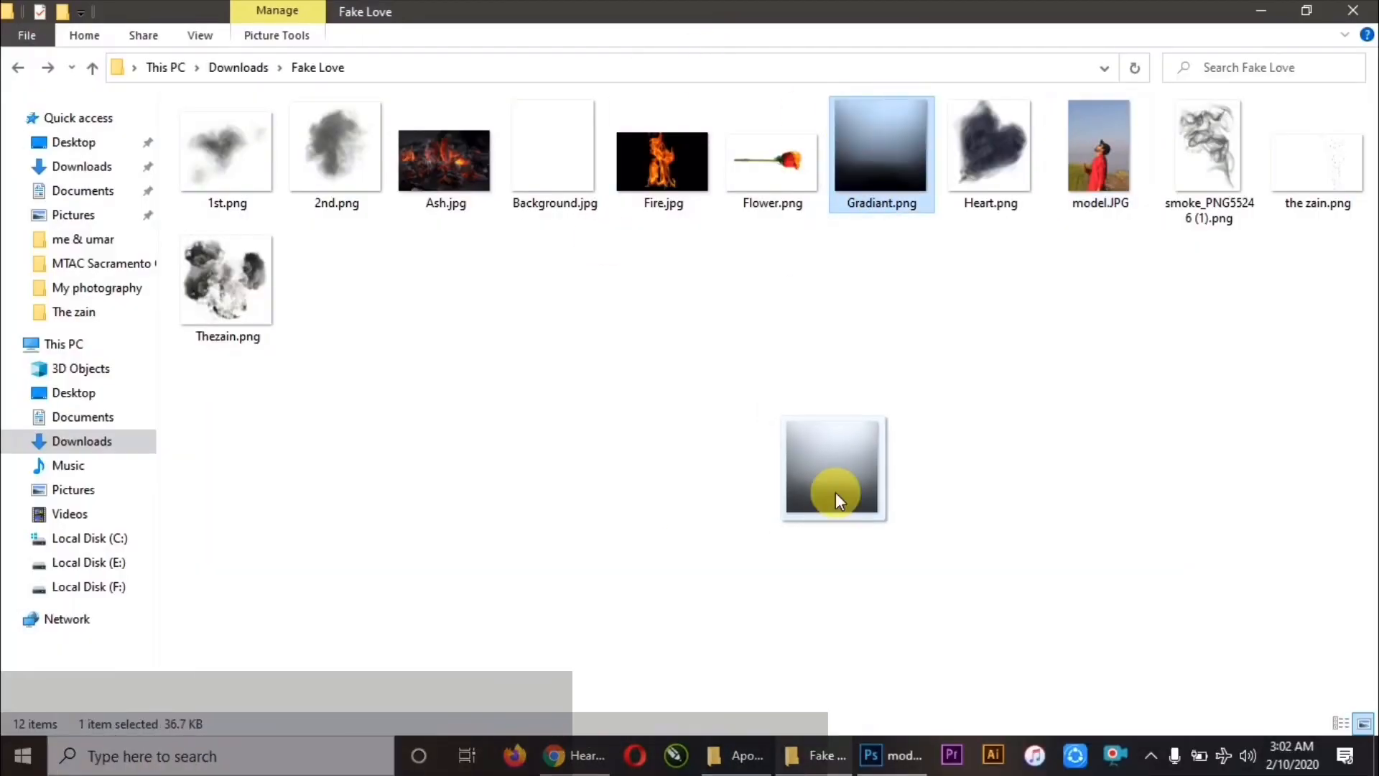
{"action": "left_click_drag", "start_coordinate": [565, 174], "coordinate": [634, 318]}
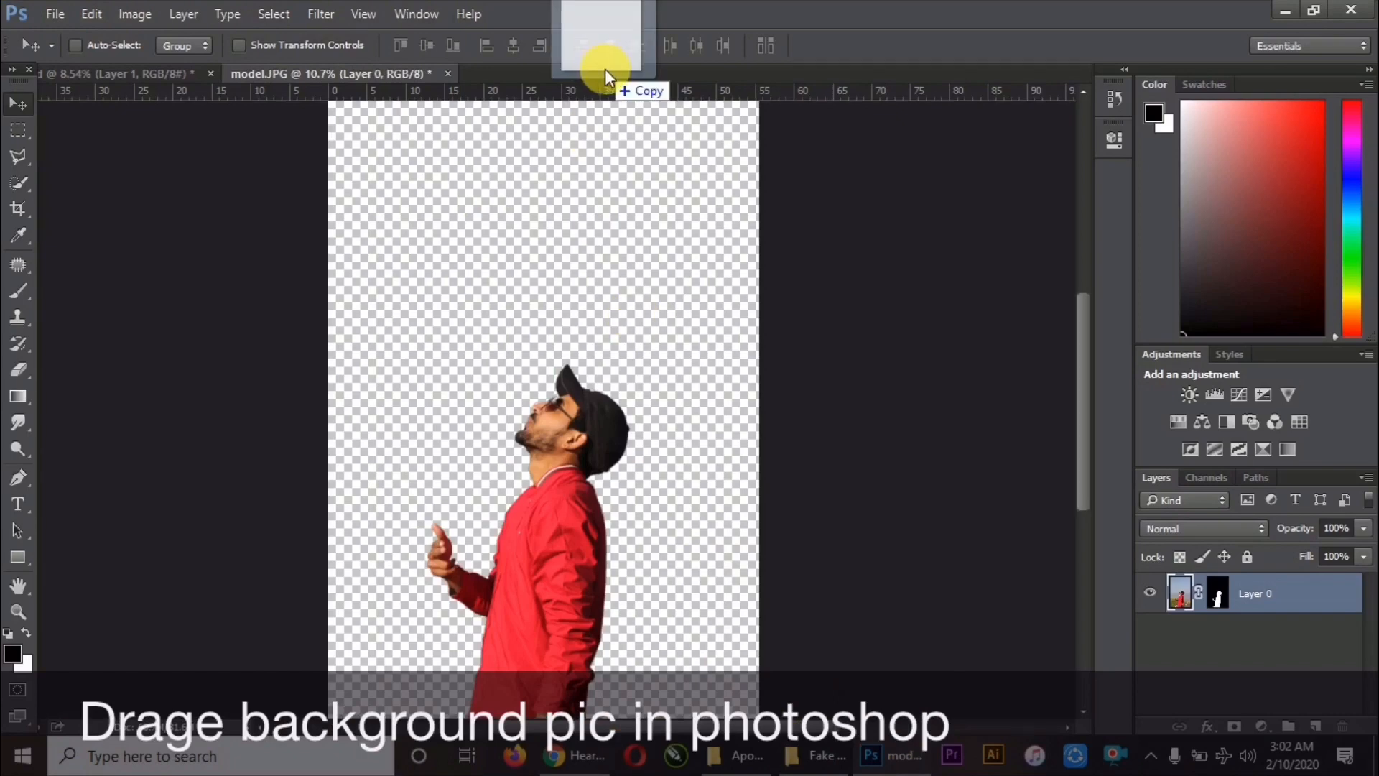
{"action": "left_click_drag", "start_coordinate": [604, 69], "coordinate": [605, 76]}
- Place Gradiant.png on the white background, rotate it 113.5°, scale it to 476.5% and position it over the upper-left area
{"action": "left_click", "coordinate": [819, 758]}
{"action": "left_click_drag", "start_coordinate": [881, 150], "coordinate": [683, 560]}
{"action": "scroll", "coordinate": [575, 475], "scroll_direction": "down", "scroll_amount": 4}
{"action": "left_click_drag", "start_coordinate": [619, 339], "coordinate": [631, 541]}
{"action": "left_click_drag", "start_coordinate": [584, 418], "coordinate": [432, 269]}
{"action": "left_click_drag", "start_coordinate": [495, 221], "coordinate": [505, 247]}
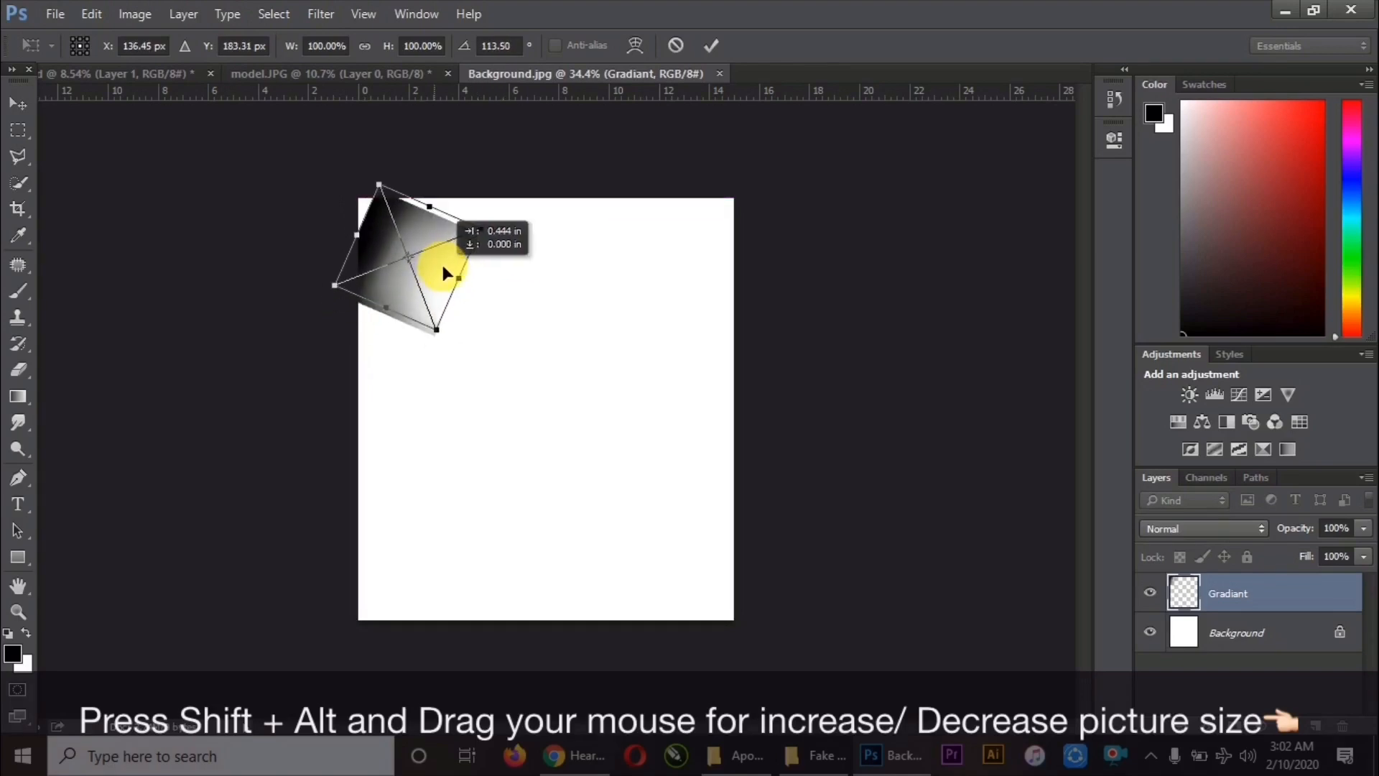
{"action": "left_click_drag", "start_coordinate": [441, 328], "coordinate": [580, 343]}
{"action": "left_click", "coordinate": [711, 45]}
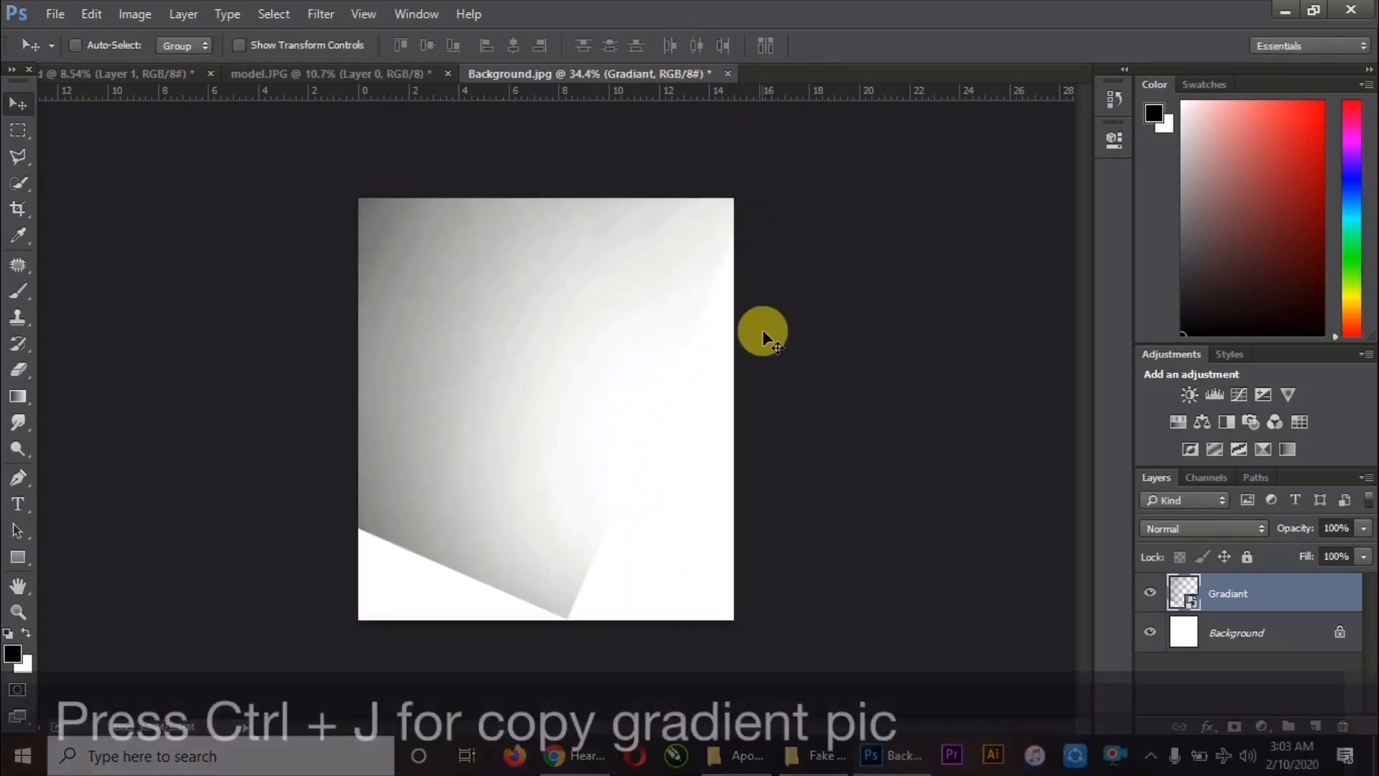
- Duplicate the Gradiant layer, flip the copy horizontally, rotate it to about -72° and position it over the canvas's right side
{"action": "key", "text": "ctrl+j"}
{"action": "left_click_drag", "start_coordinate": [592, 266], "coordinate": [905, 431]}
{"action": "key", "text": "ctrl+t"}
{"action": "right_click", "coordinate": [675, 283]}
{"action": "left_click", "coordinate": [745, 527]}
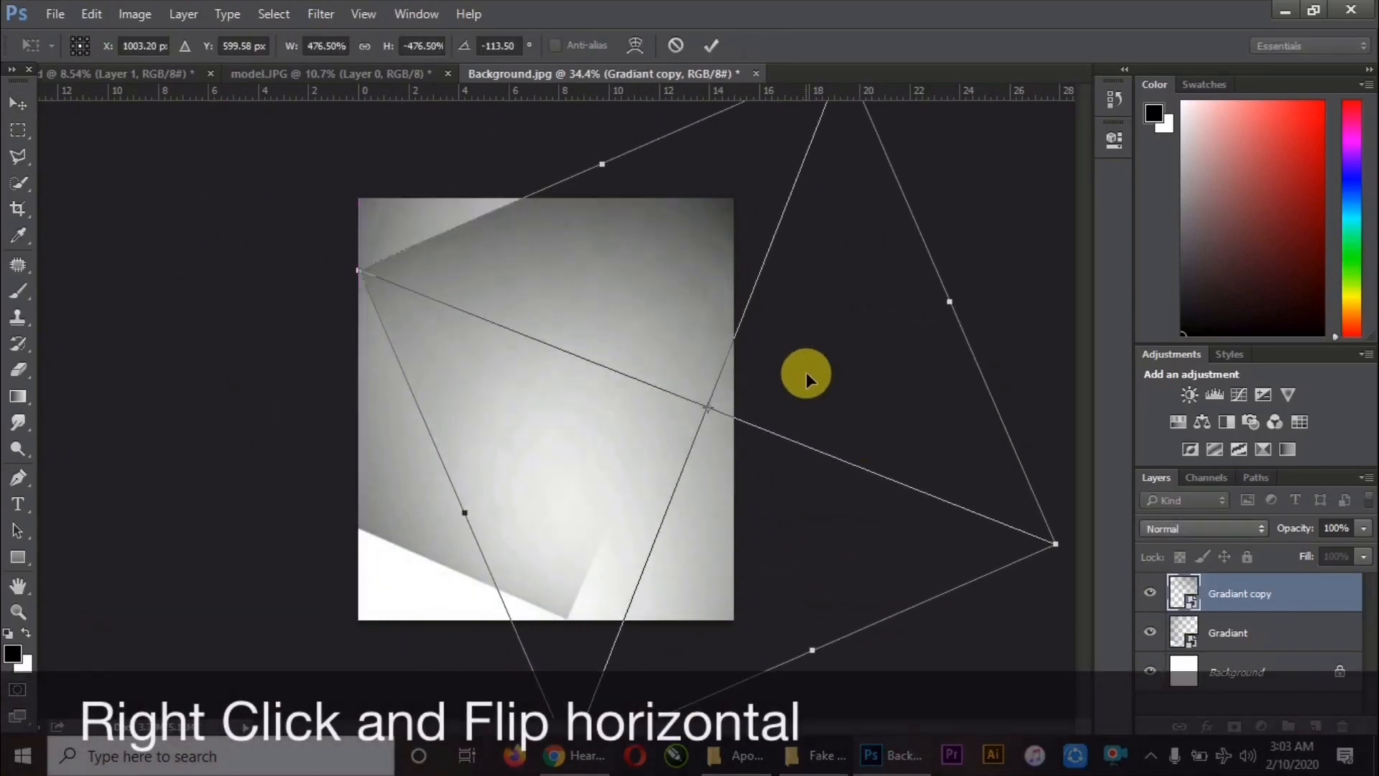
{"action": "scroll", "coordinate": [806, 373], "scroll_direction": "down", "scroll_amount": 2}
{"action": "left_click_drag", "start_coordinate": [967, 510], "coordinate": [790, 632]}
{"action": "left_click_drag", "start_coordinate": [730, 434], "coordinate": [706, 459]}
{"action": "left_click", "coordinate": [716, 47]}
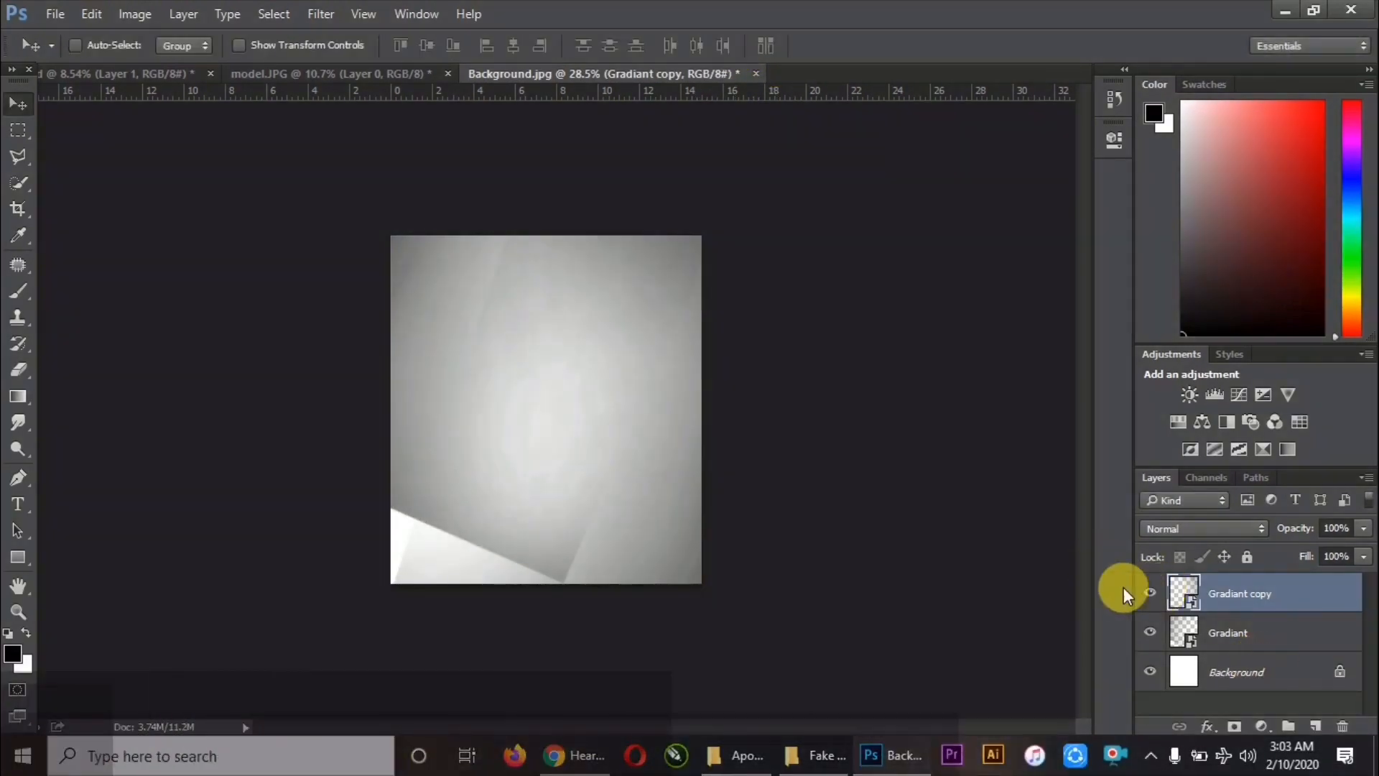
- Duplicate the Gradiant copy layer, flip it horizontally and position it over the canvas's lower-left corner at about 40°
{"action": "key", "text": "ctrl+j"}
{"action": "key", "text": "ctrl+t"}
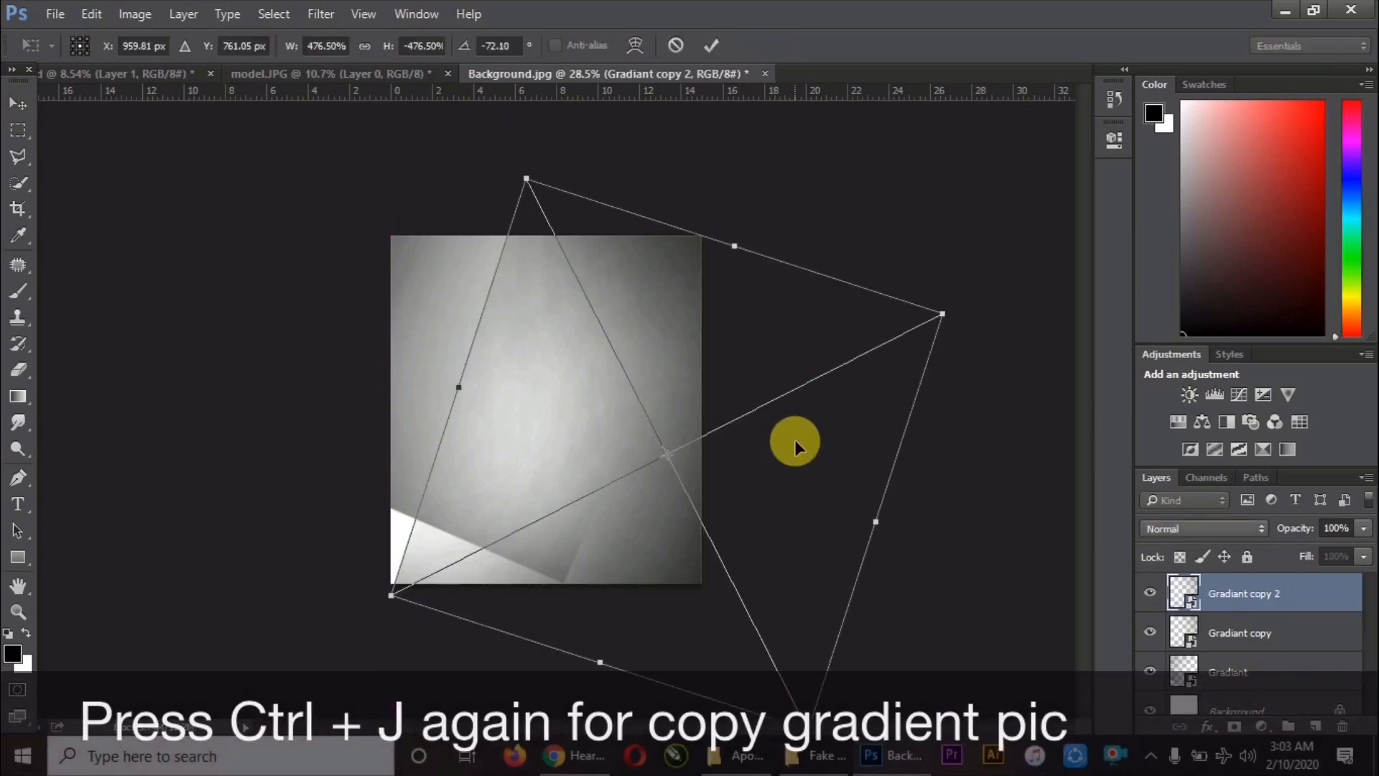
{"action": "left_click_drag", "start_coordinate": [794, 439], "coordinate": [593, 584]}
{"action": "right_click", "coordinate": [672, 439]}
{"action": "left_click", "coordinate": [759, 679]}
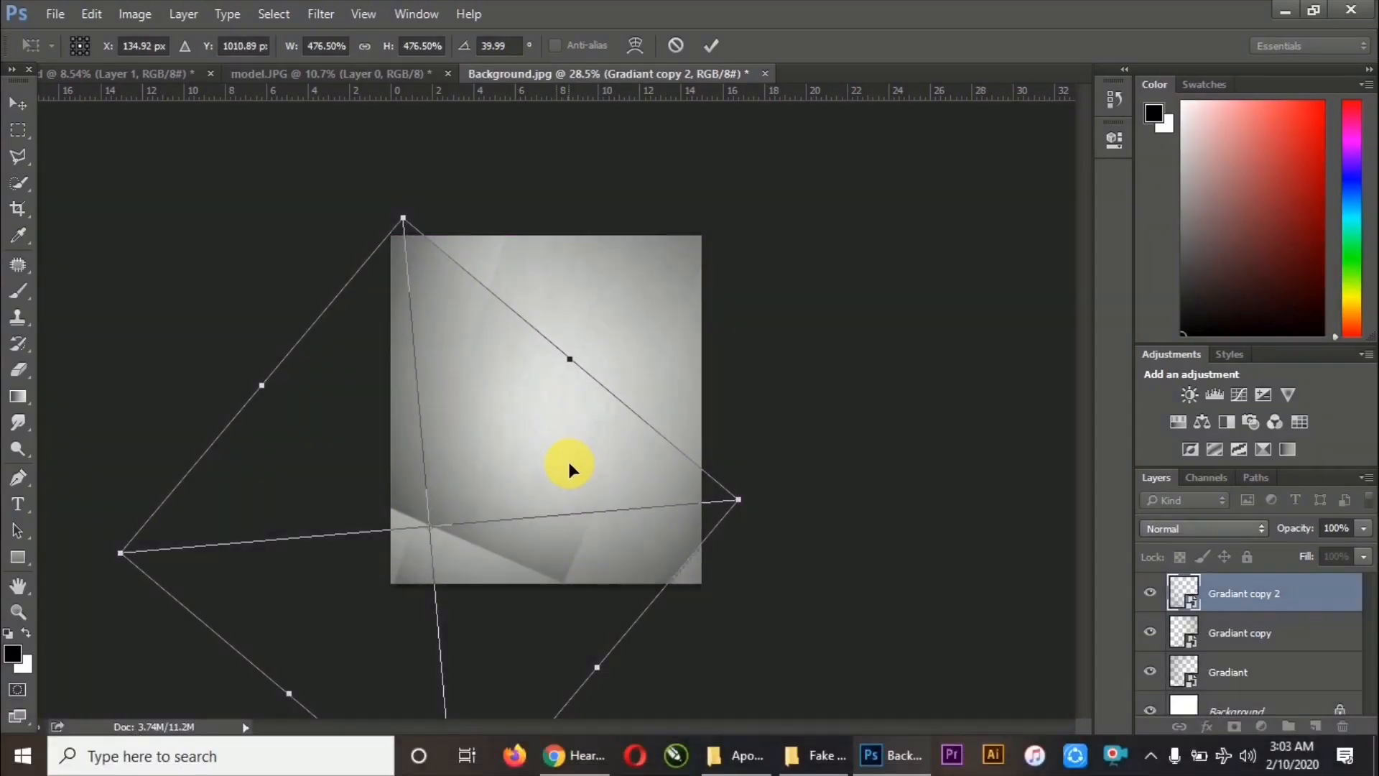
{"action": "left_click", "coordinate": [711, 47]}
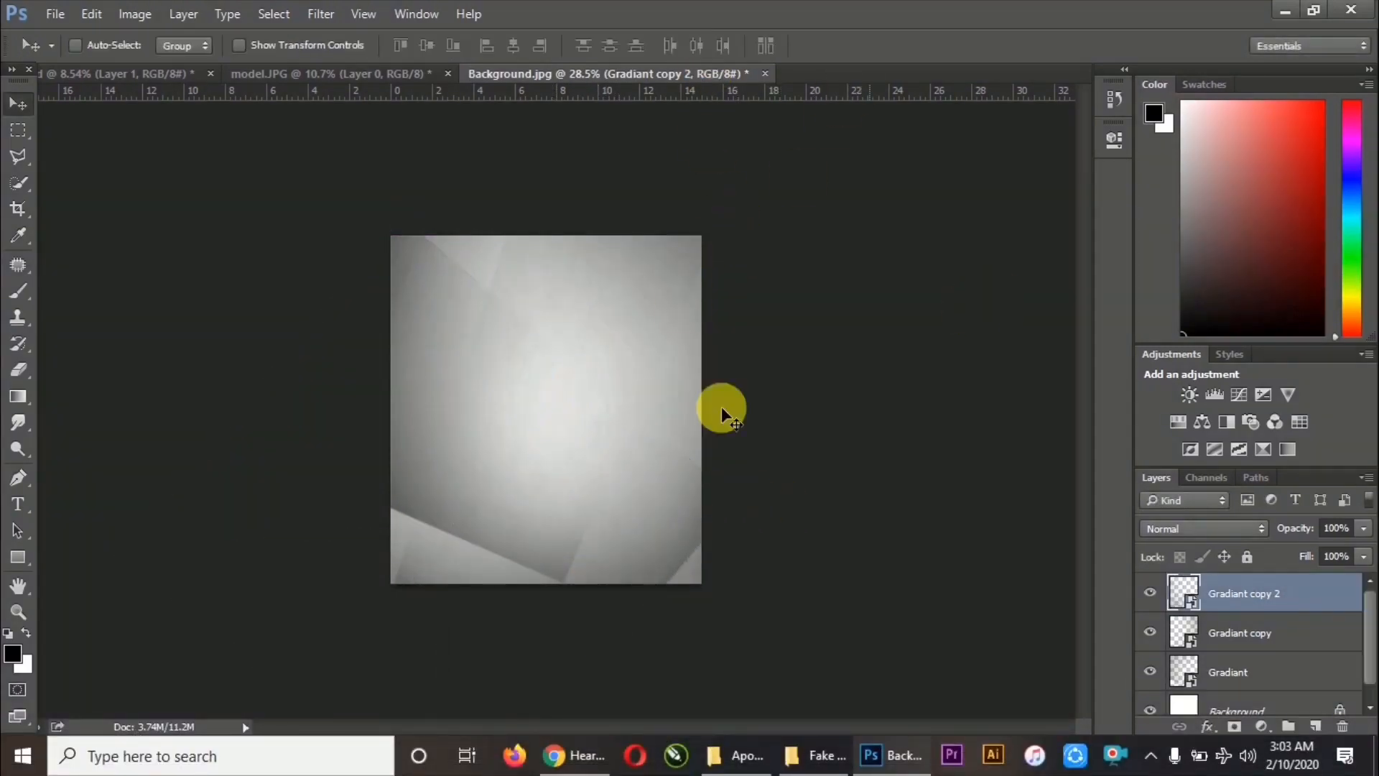
- Rasterize the Gradiant copy 2 layer and erase its hard edges with a soft 600 px eraser
{"action": "left_click", "coordinate": [18, 369]}
{"action": "left_click", "coordinate": [601, 530]}
{"action": "left_click", "coordinate": [649, 310]}
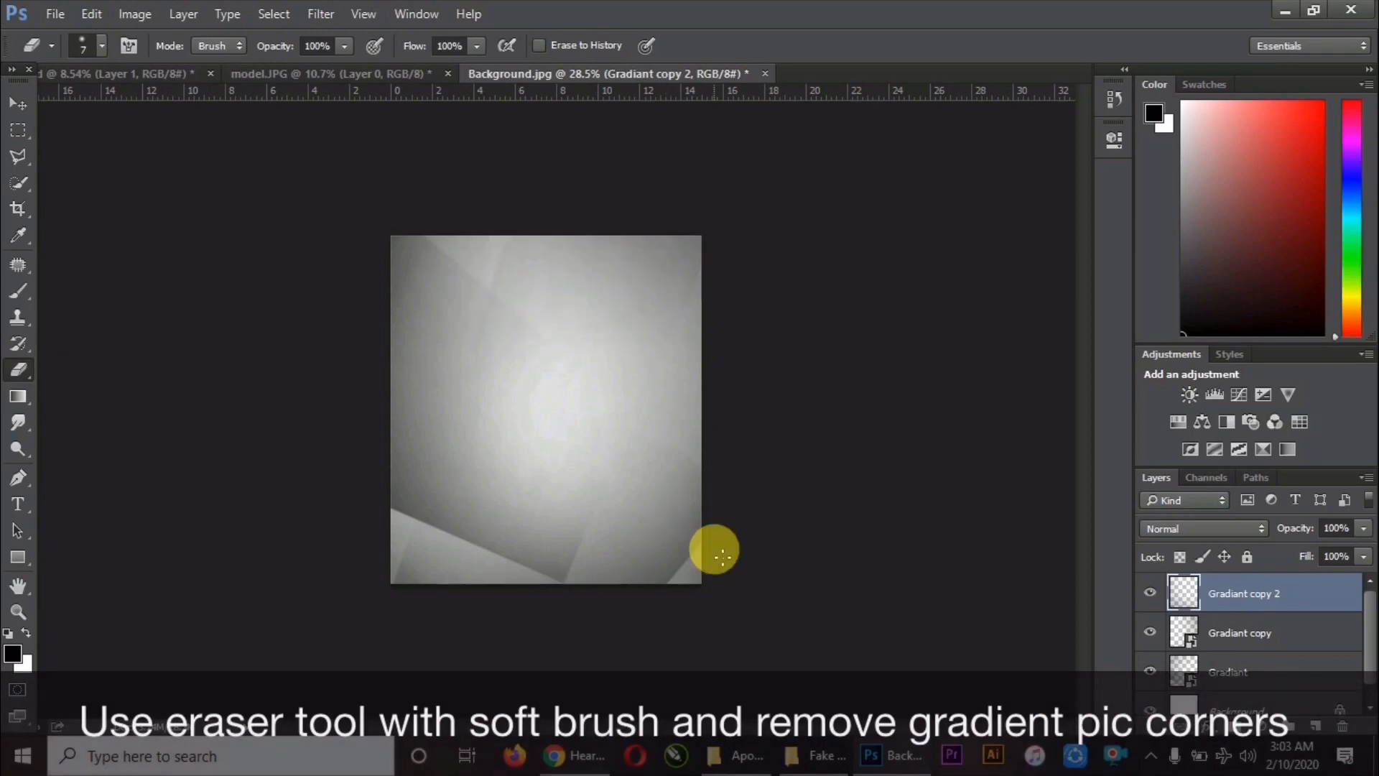
{"action": "key", "text": "bracketright"}
{"action": "key", "text": "bracketright"}
{"action": "key", "text": "bracketright"}
{"action": "key", "text": "bracketright"}
{"action": "key", "text": "bracketright"}
{"action": "key", "text": "bracketright"}
{"action": "key", "text": "bracketright"}
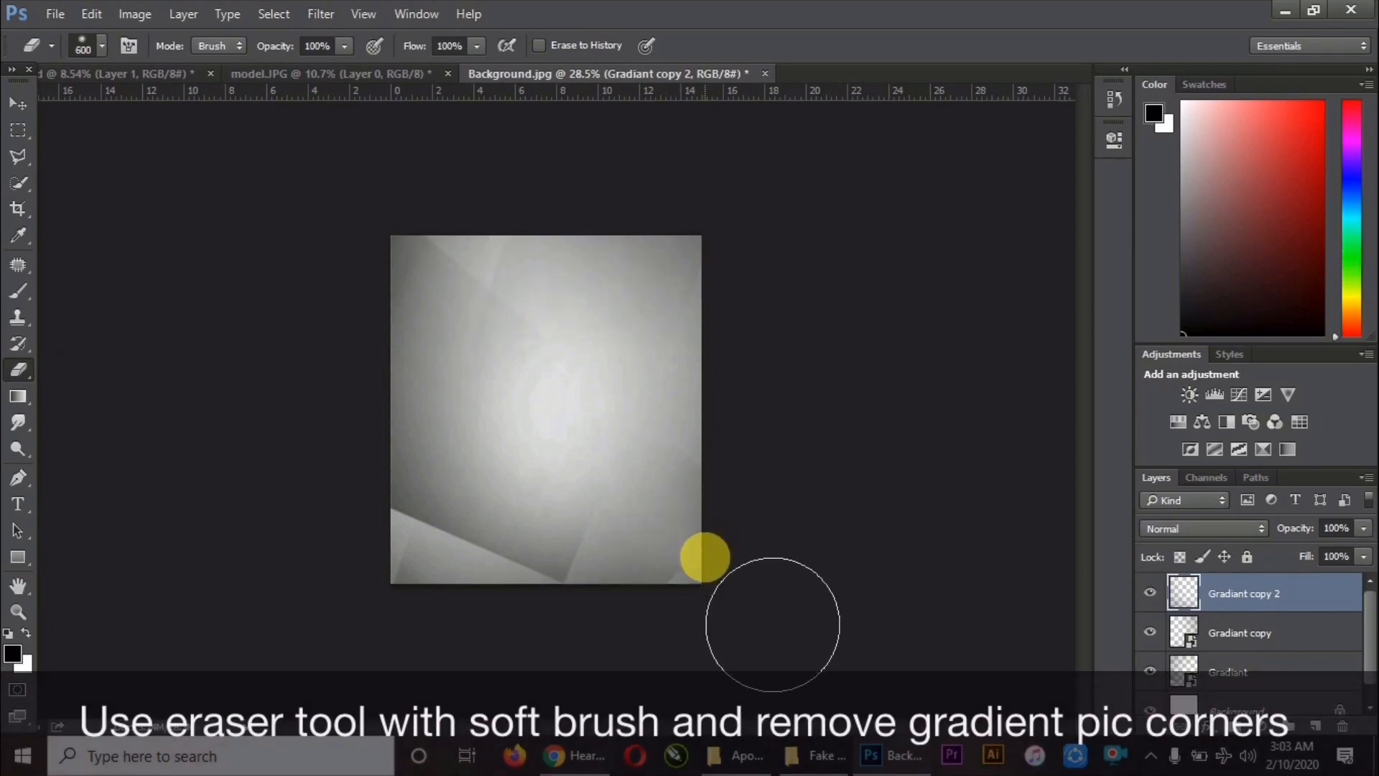
- Rasterize the Gradiant copy layer and erase its visible edge near the top of the canvas
{"action": "left_click", "coordinate": [1244, 634]}
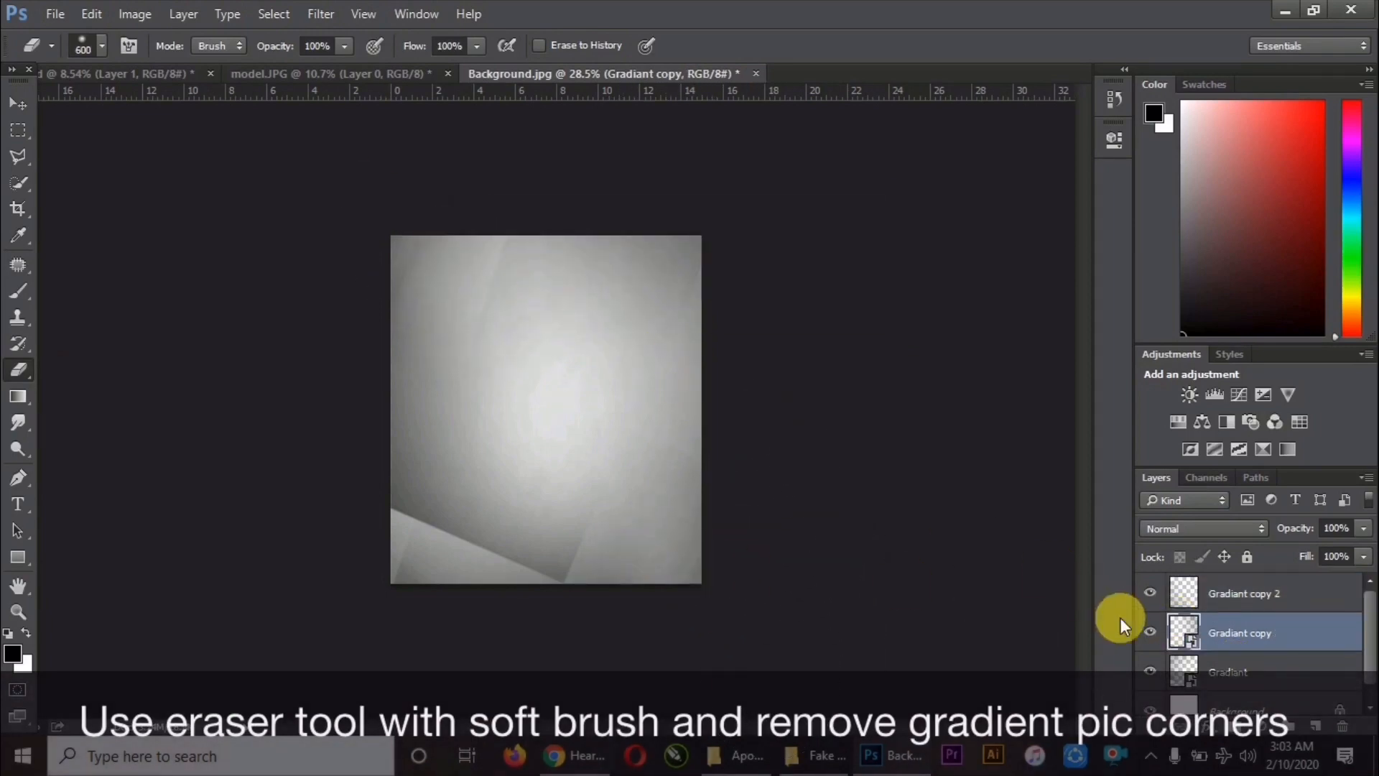
{"action": "left_click", "coordinate": [524, 271]}
{"action": "left_click", "coordinate": [641, 309]}
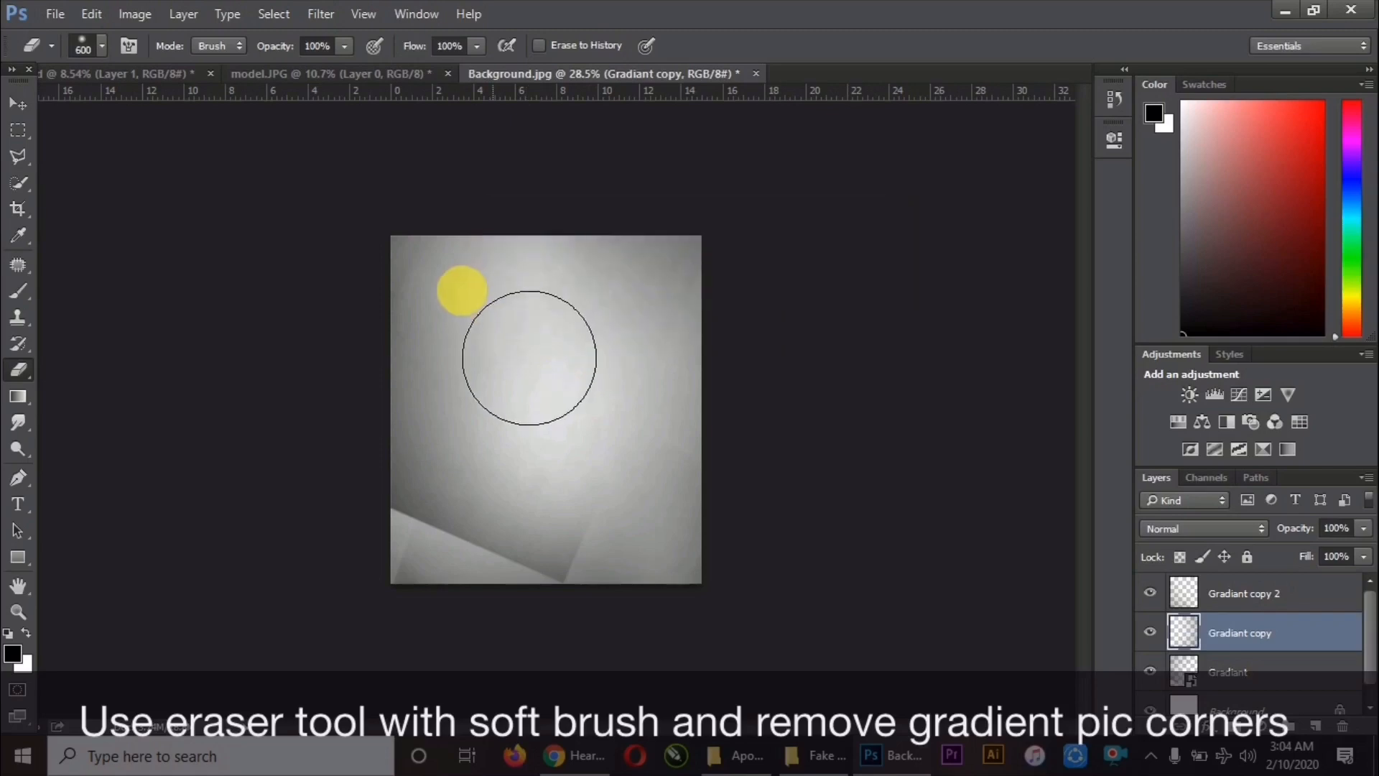
- Rasterize the original Gradiant layer and erase its hard edges along the lower part of the canvas
{"action": "left_click", "coordinate": [1231, 673]}
{"action": "left_click", "coordinate": [569, 360]}
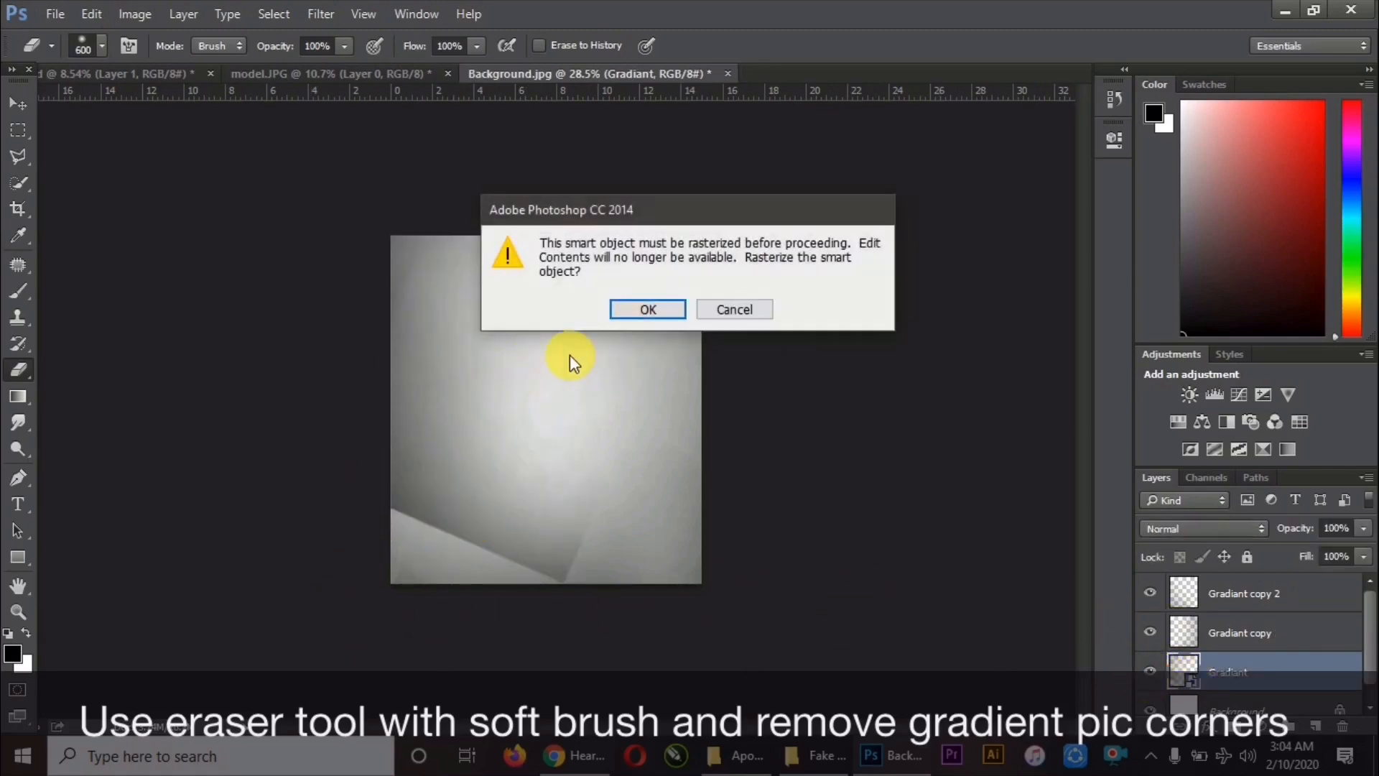
{"action": "left_click", "coordinate": [649, 309]}
{"action": "left_click_drag", "start_coordinate": [440, 517], "coordinate": [598, 578]}
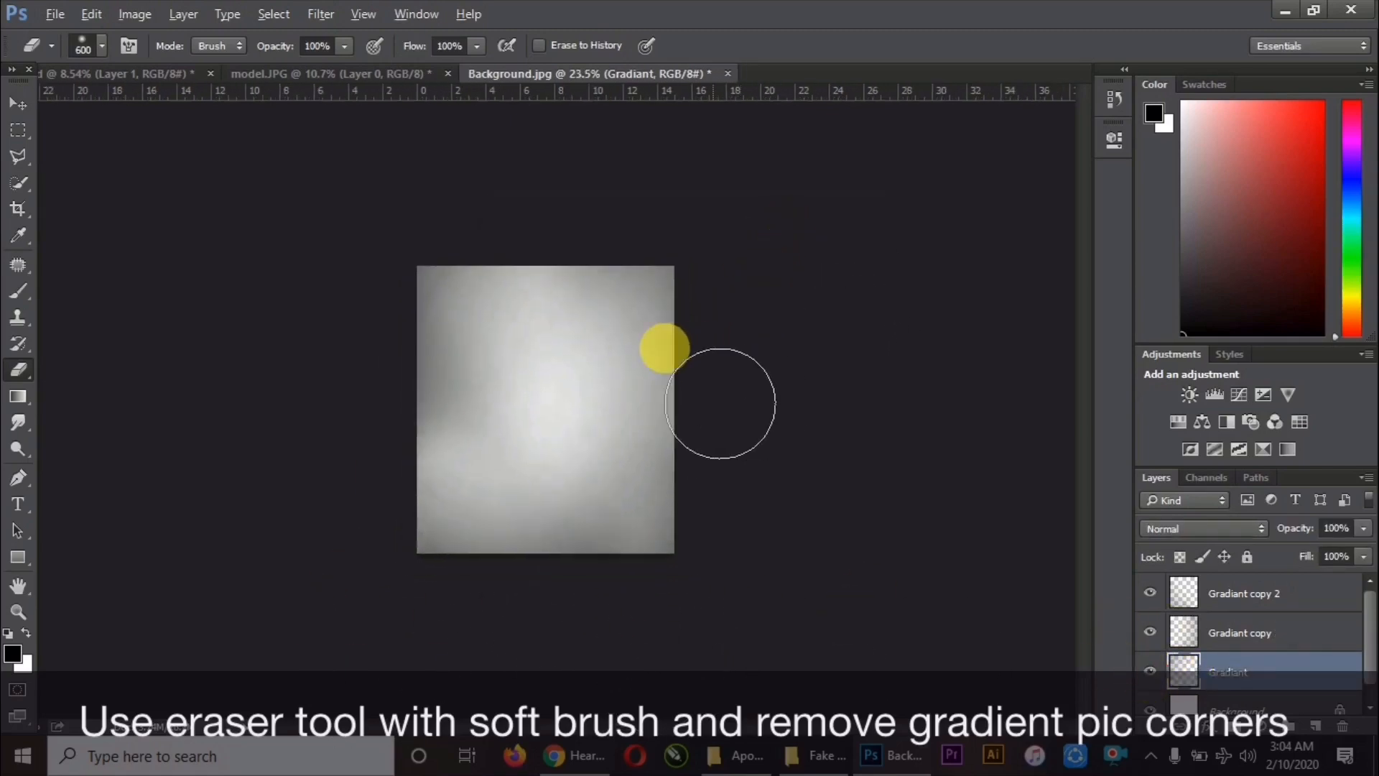
{"action": "scroll", "coordinate": [544, 409], "scroll_direction": "up", "scroll_amount": 2}
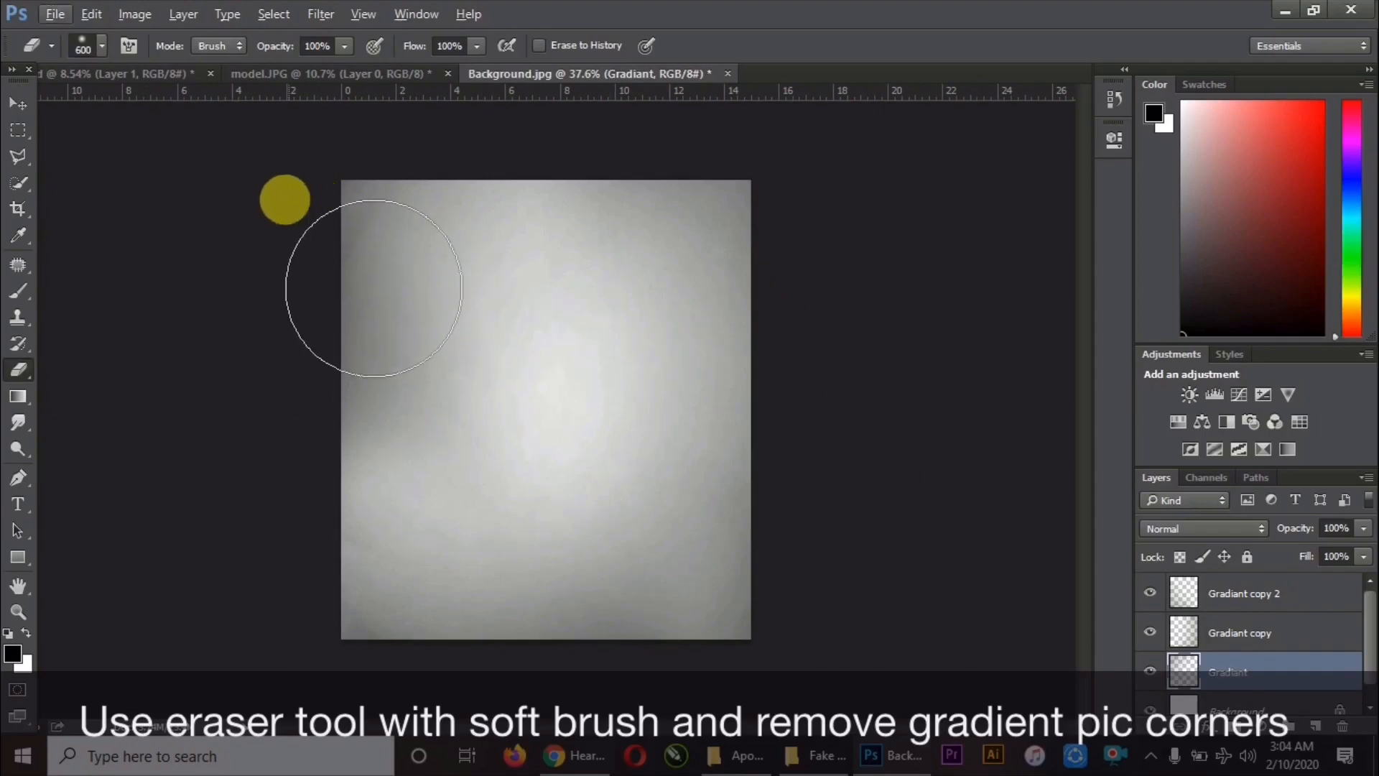
- Place the 1st.png smoke above the Gradiant layer, rotate it about 92°, enlarge it to about 1058% and position it over the right edge
{"action": "left_click", "coordinate": [845, 745]}
{"action": "left_click_drag", "start_coordinate": [216, 142], "coordinate": [696, 394]}
{"action": "left_click_drag", "start_coordinate": [622, 457], "coordinate": [765, 672]}
{"action": "left_click_drag", "start_coordinate": [627, 435], "coordinate": [760, 439]}
{"action": "scroll", "coordinate": [696, 433], "scroll_direction": "down", "scroll_amount": 1}
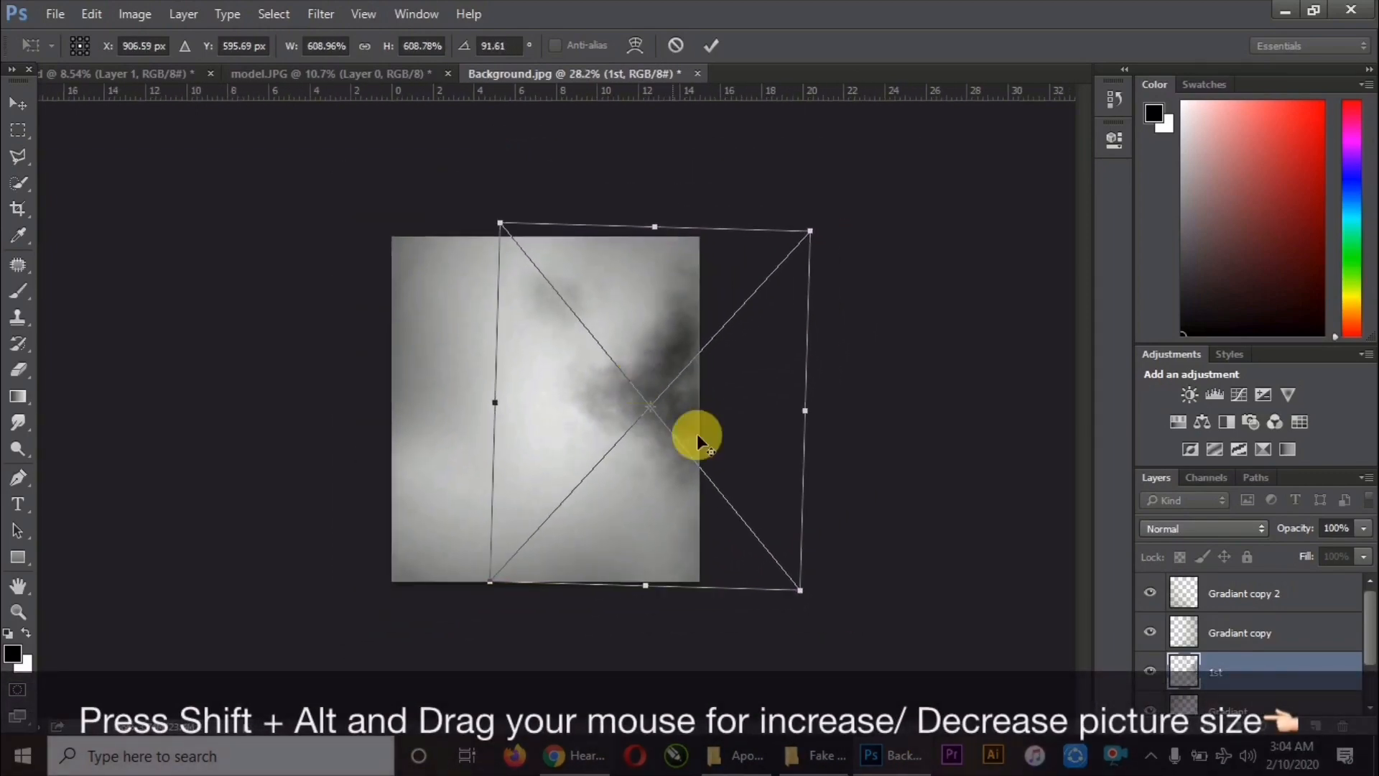
{"action": "left_click_drag", "start_coordinate": [802, 592], "coordinate": [880, 683]}
{"action": "left_click_drag", "start_coordinate": [730, 466], "coordinate": [801, 500]}
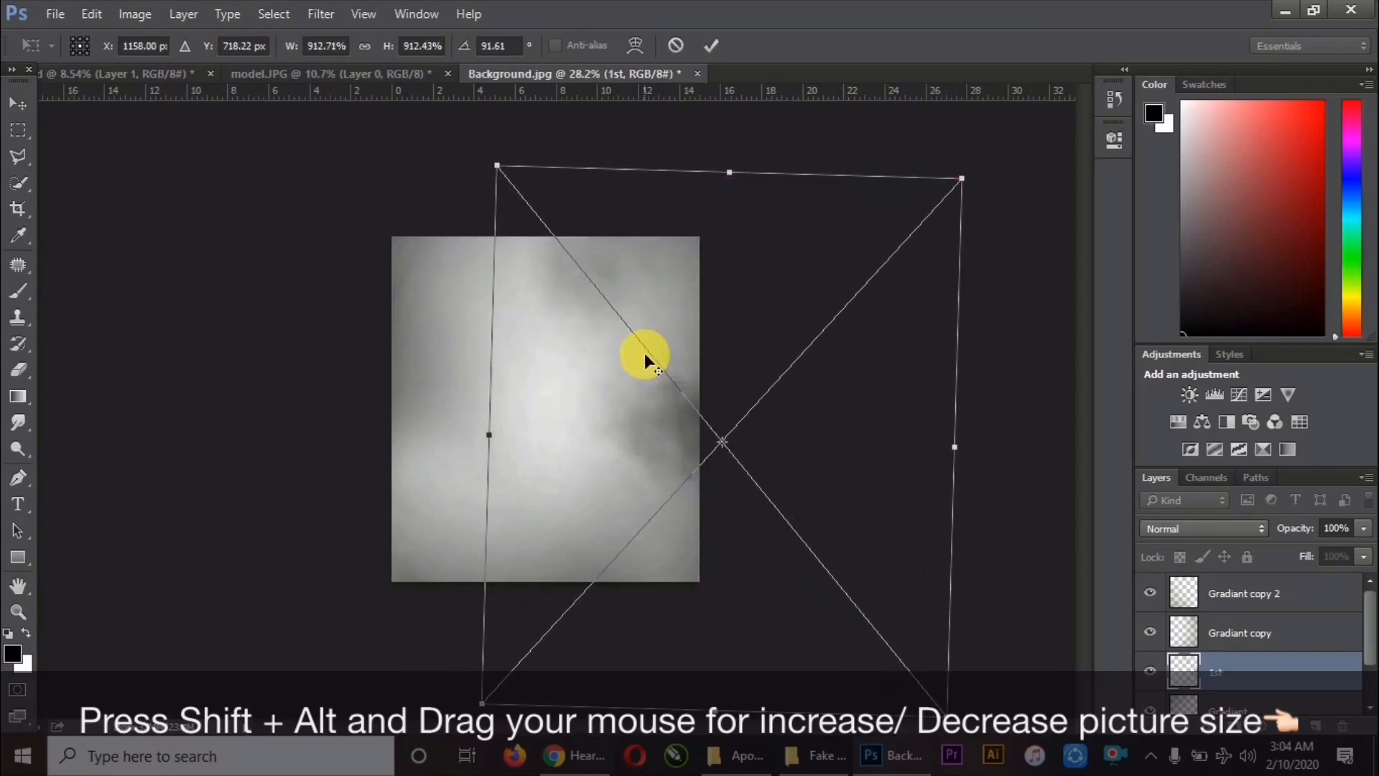
{"action": "scroll", "coordinate": [644, 352], "scroll_direction": "down", "scroll_amount": 1}
{"action": "left_click_drag", "start_coordinate": [860, 235], "coordinate": [895, 211]}
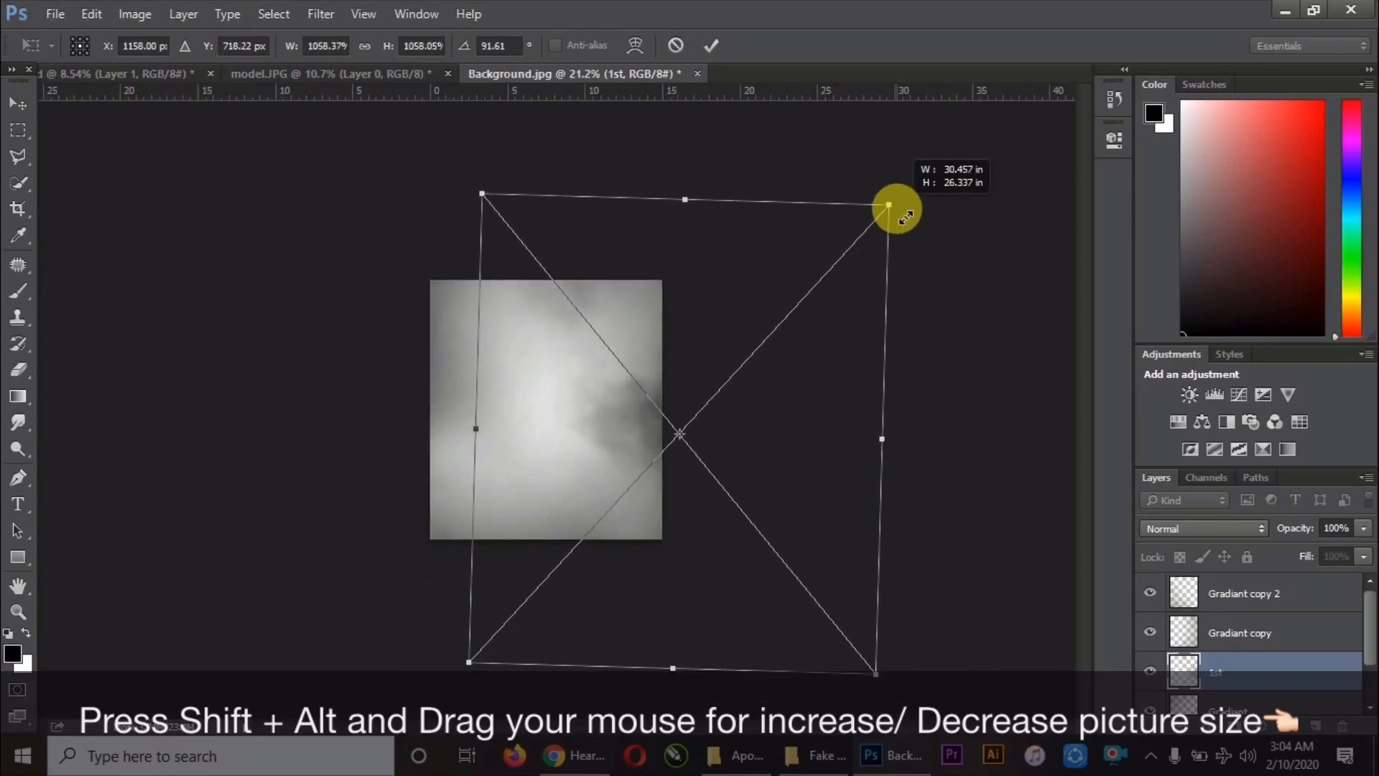
{"action": "mouse_move", "coordinate": [822, 364]}
{"action": "left_mouse_down"}
{"action": "mouse_move", "coordinate": [848, 374]}
{"action": "mouse_move", "coordinate": [840, 362]}
{"action": "left_mouse_up"}
{"action": "key", "text": "Return"}
- Rasterize the 1st smoke layer
{"action": "left_click", "coordinate": [689, 313]}
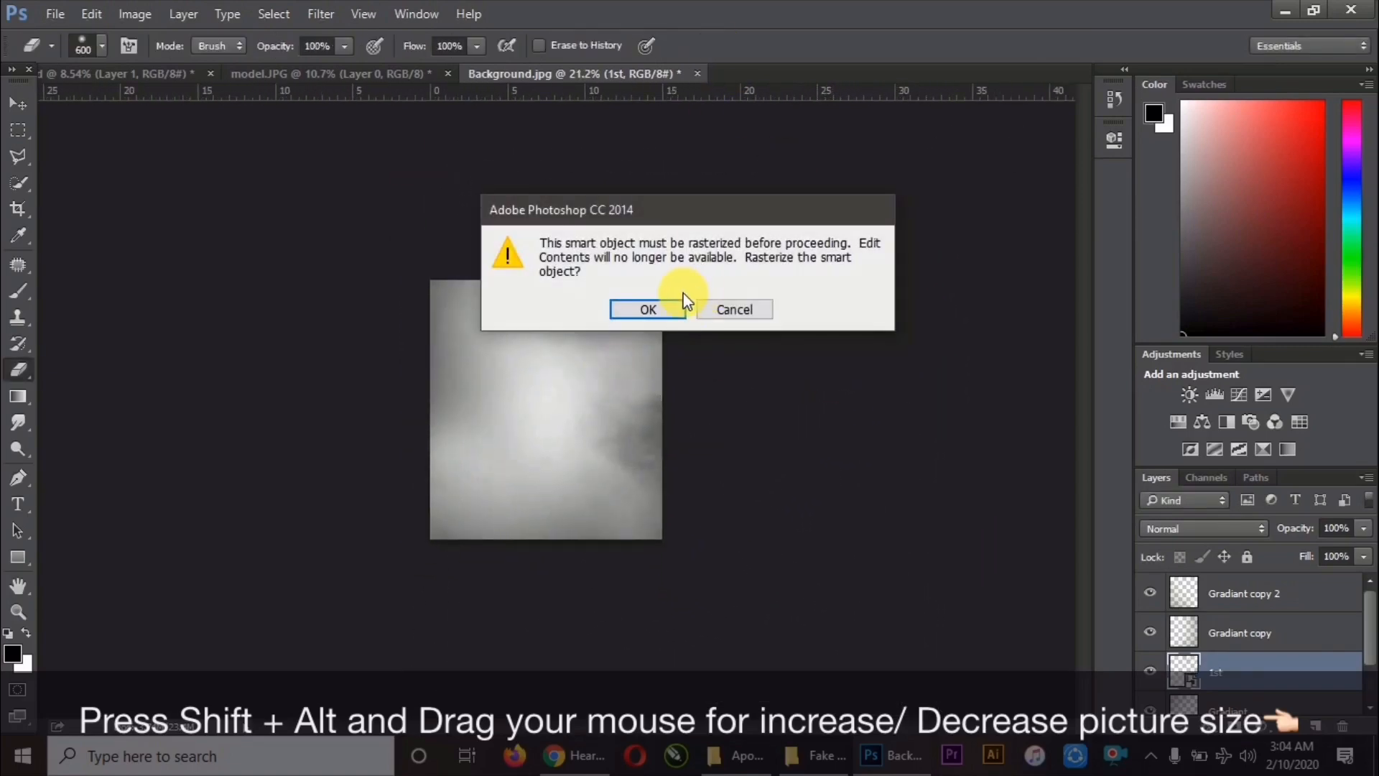
{"action": "left_click", "coordinate": [648, 309]}
{"action": "scroll", "coordinate": [634, 409], "scroll_direction": "up", "scroll_amount": 6}
{"action": "scroll", "coordinate": [627, 479], "scroll_direction": "down", "scroll_amount": 2}
- Place the 2nd.png smoke, set its blend mode to Multiply and enlarge it over the canvas's left side
{"action": "left_click", "coordinate": [822, 758]}
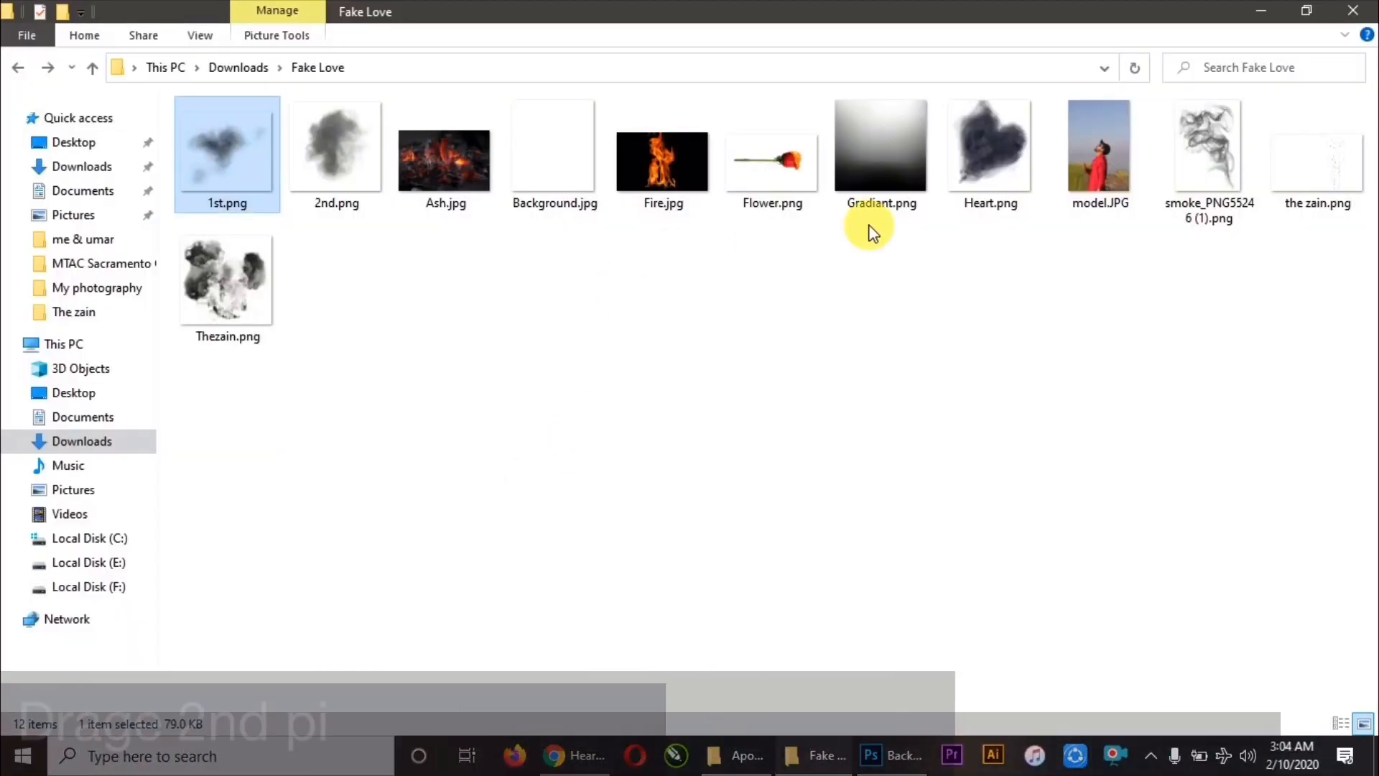
{"action": "left_click_drag", "start_coordinate": [348, 169], "coordinate": [551, 391]}
{"action": "left_click", "coordinate": [1203, 528]}
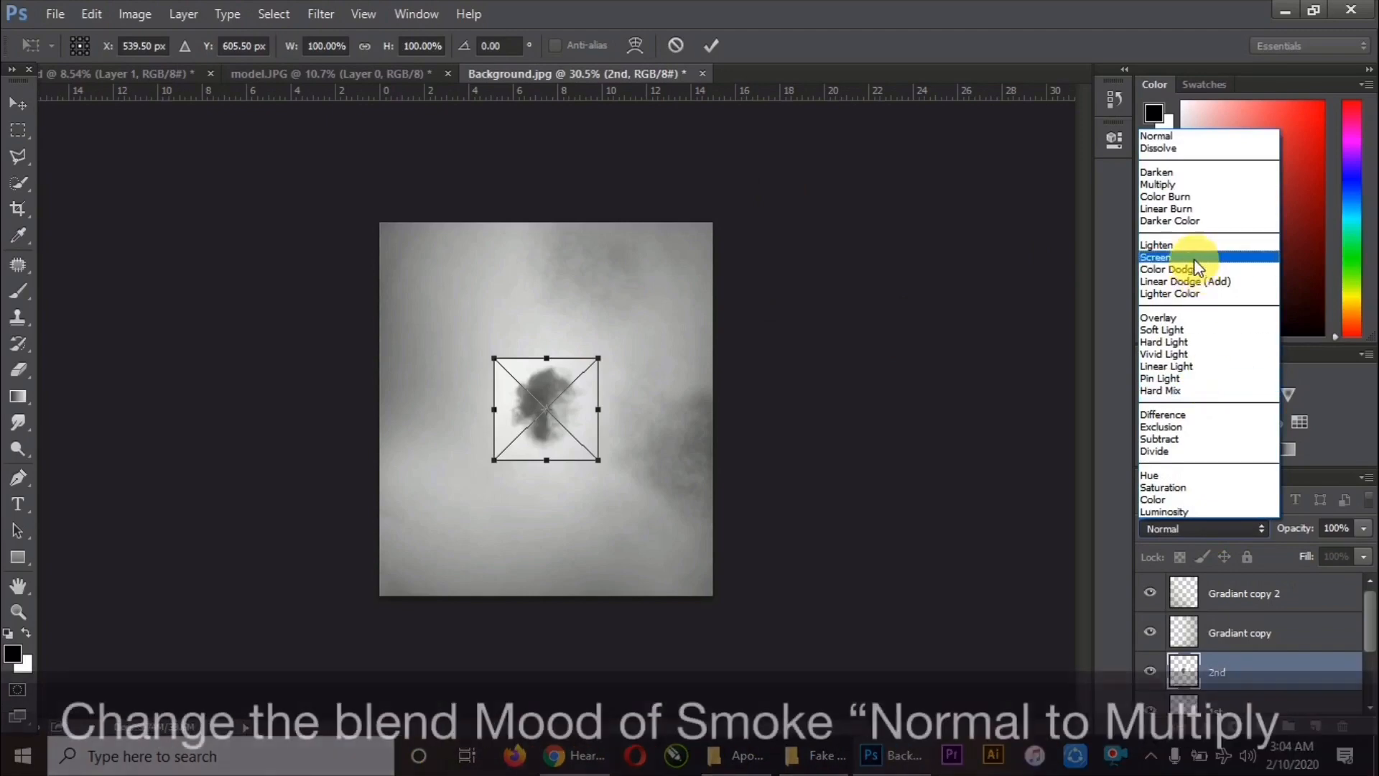
{"action": "left_click", "coordinate": [1166, 185]}
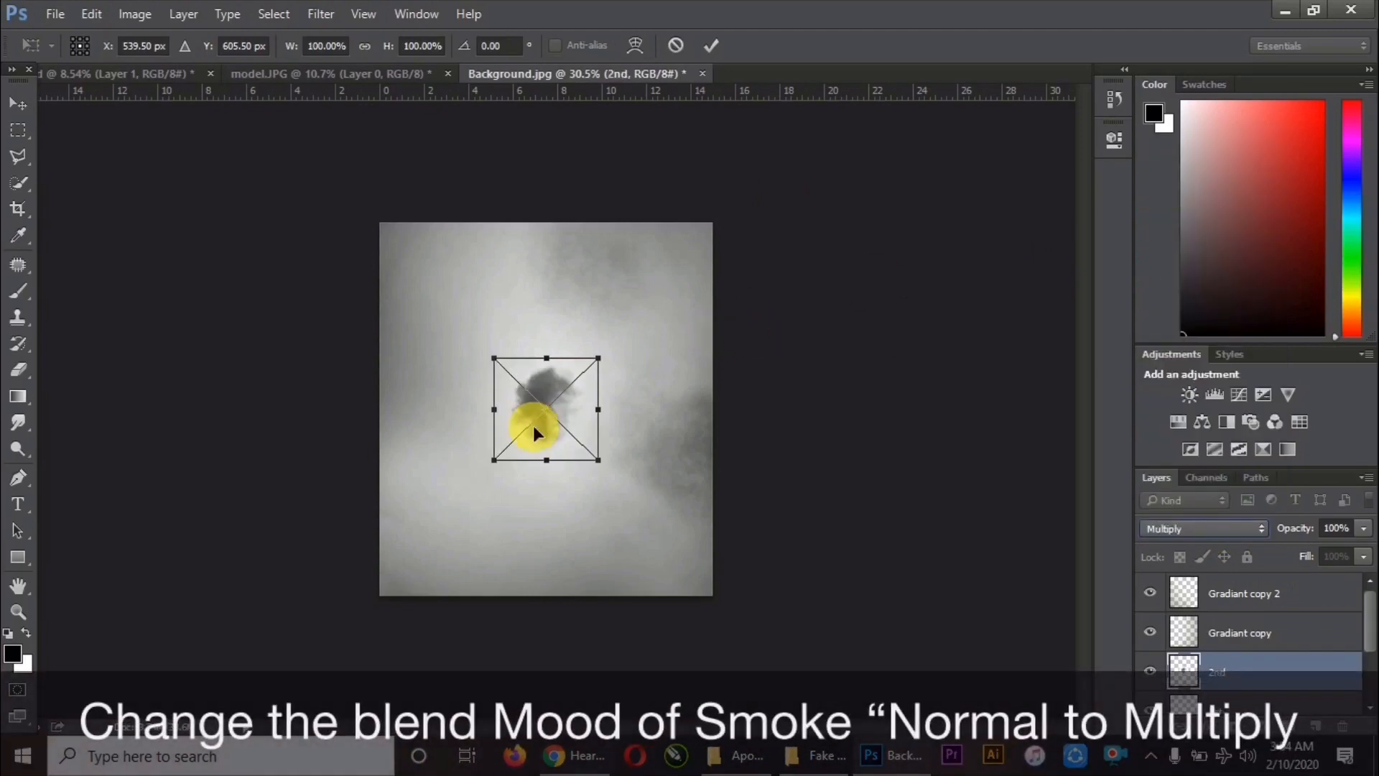
{"action": "mouse_move", "coordinate": [612, 475]}
{"action": "left_mouse_down"}
{"action": "mouse_move", "coordinate": [610, 453]}
{"action": "mouse_move", "coordinate": [594, 530]}
{"action": "mouse_move", "coordinate": [618, 493]}
{"action": "mouse_move", "coordinate": [774, 683]}
{"action": "mouse_move", "coordinate": [496, 382]}
{"action": "mouse_move", "coordinate": [702, 659]}
{"action": "mouse_move", "coordinate": [796, 744]}
{"action": "mouse_move", "coordinate": [630, 562]}
{"action": "mouse_move", "coordinate": [725, 653]}
{"action": "left_mouse_up"}
{"action": "left_click_drag", "start_coordinate": [559, 379], "coordinate": [515, 381]}
{"action": "left_click", "coordinate": [718, 44]}
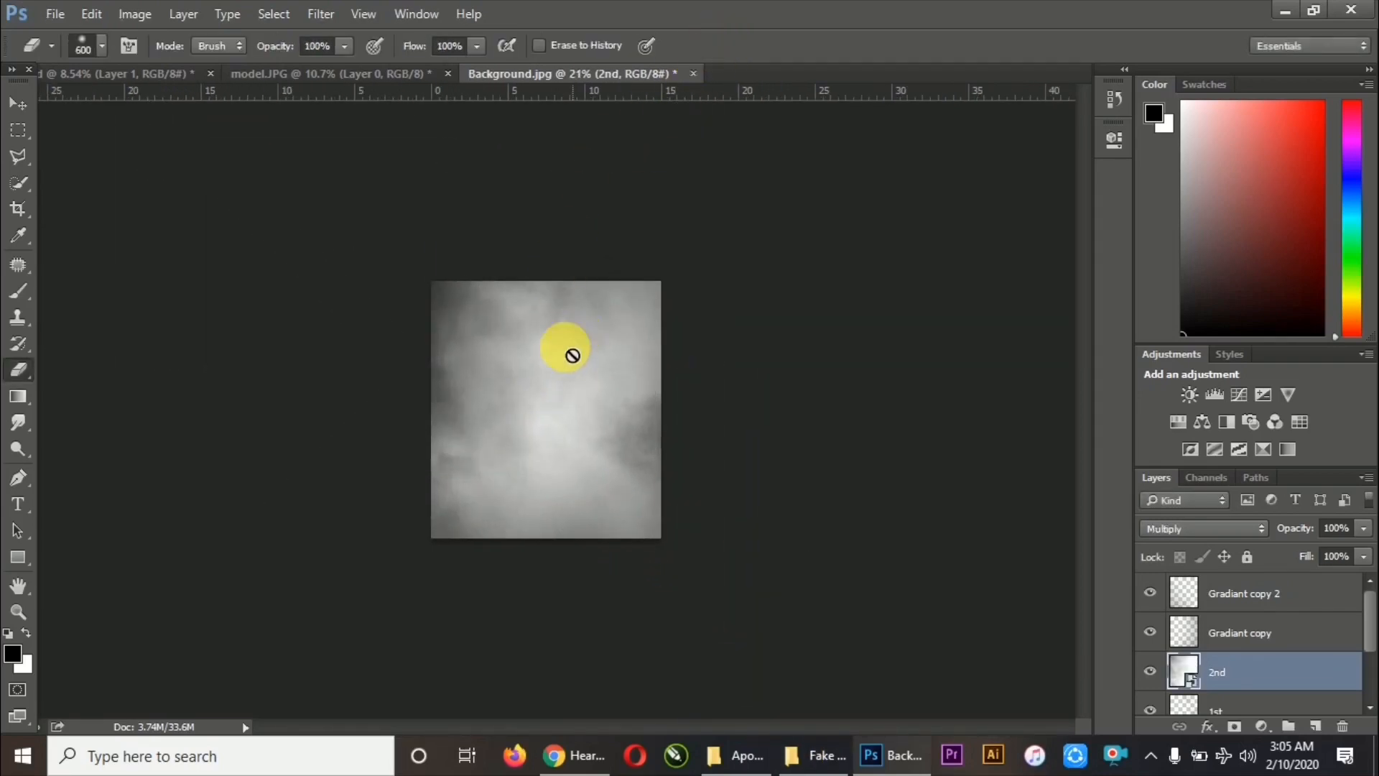
- Move the 2nd smoke layer further toward the left edge of the canvas
{"action": "scroll", "coordinate": [572, 355], "scroll_direction": "up", "scroll_amount": 3}
{"action": "scroll", "coordinate": [573, 356], "scroll_direction": "down", "scroll_amount": 1}
{"action": "left_click", "coordinate": [18, 103]}
{"action": "left_click_drag", "start_coordinate": [462, 339], "coordinate": [408, 333]}
{"action": "scroll", "coordinate": [503, 364], "scroll_direction": "up", "scroll_amount": 9}
{"action": "scroll", "coordinate": [506, 351], "scroll_direction": "down", "scroll_amount": 7}
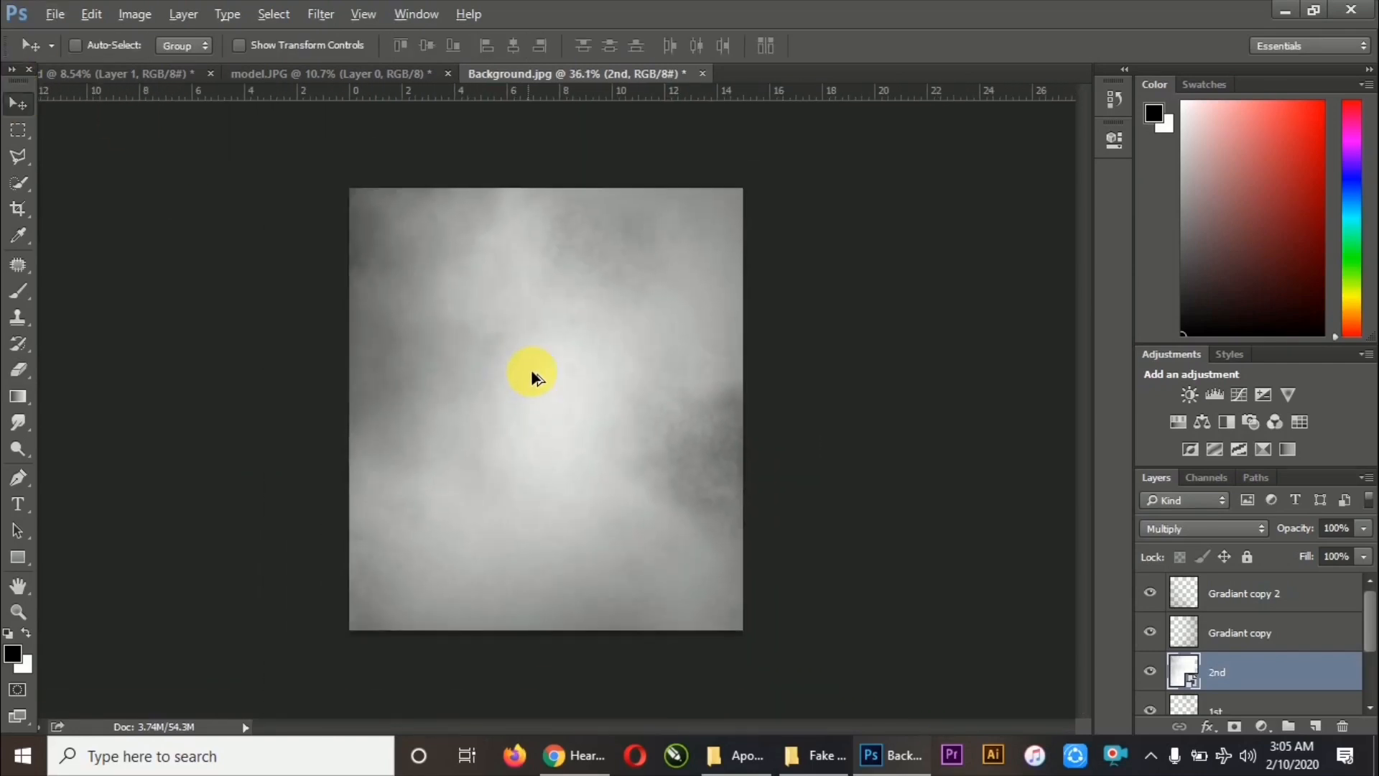
- Place the Thezain.png smoke, enlarge and rotate it, and position its clouds over the canvas's lower corners
{"action": "left_click", "coordinate": [867, 767]}
{"action": "left_click_drag", "start_coordinate": [227, 284], "coordinate": [730, 499]}
{"action": "left_click_drag", "start_coordinate": [553, 458], "coordinate": [530, 542]}
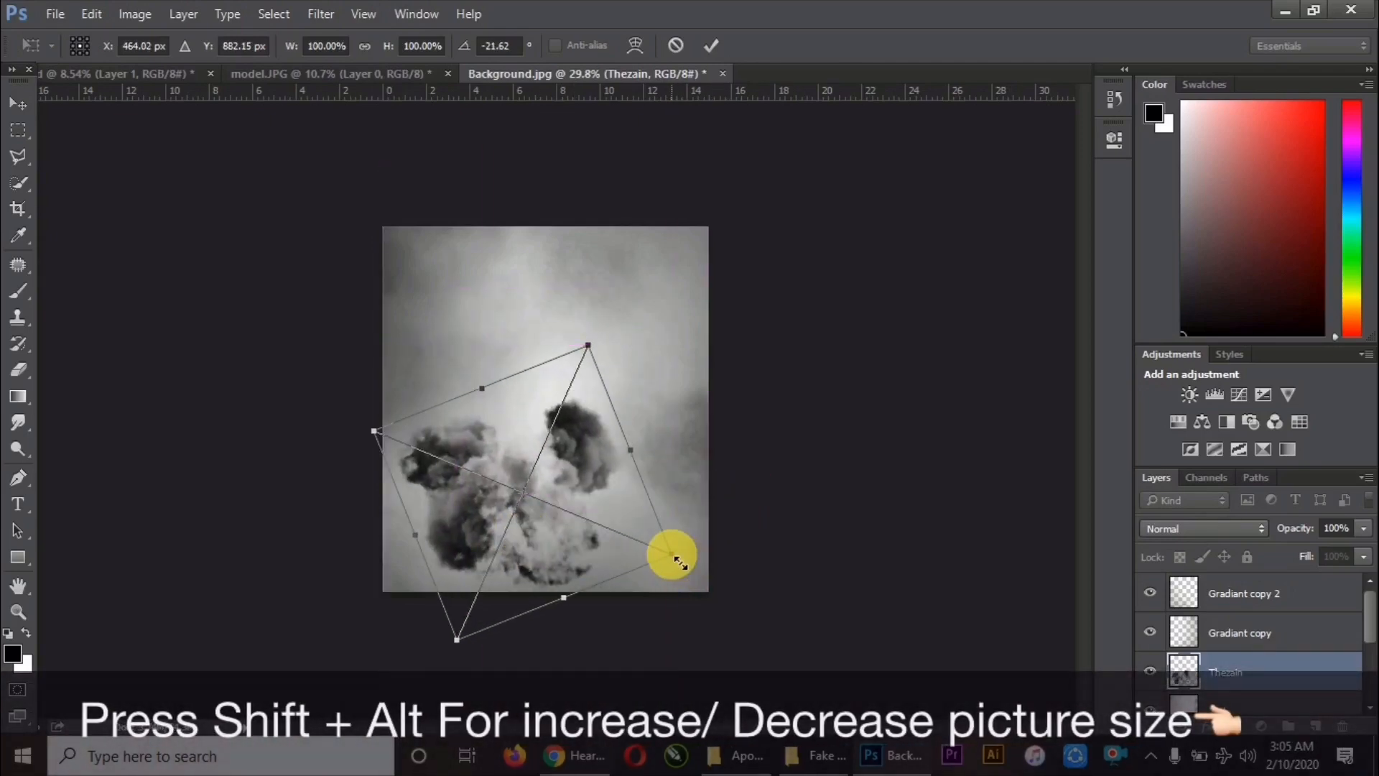
{"action": "left_click_drag", "start_coordinate": [673, 555], "coordinate": [766, 591]}
{"action": "left_click_drag", "start_coordinate": [565, 381], "coordinate": [635, 477]}
{"action": "left_click_drag", "start_coordinate": [704, 350], "coordinate": [719, 320]}
{"action": "left_click_drag", "start_coordinate": [663, 528], "coordinate": [630, 558]}
{"action": "left_click_drag", "start_coordinate": [688, 346], "coordinate": [725, 334]}
{"action": "mouse_move", "coordinate": [674, 519]}
{"action": "left_mouse_down"}
{"action": "mouse_move", "coordinate": [687, 542]}
{"action": "mouse_move", "coordinate": [682, 521]}
{"action": "left_mouse_up"}
{"action": "left_click", "coordinate": [714, 47]}
- Reduce the Thezain smoke layer's fill to 73%
{"action": "left_click", "coordinate": [1363, 556]}
{"action": "left_click_drag", "start_coordinate": [1364, 579], "coordinate": [1335, 579]}
{"action": "left_click", "coordinate": [883, 475]}
{"action": "scroll", "coordinate": [882, 476], "scroll_direction": "down", "scroll_amount": 1}
{"action": "scroll", "coordinate": [1273, 678], "scroll_direction": "down", "scroll_amount": 5}
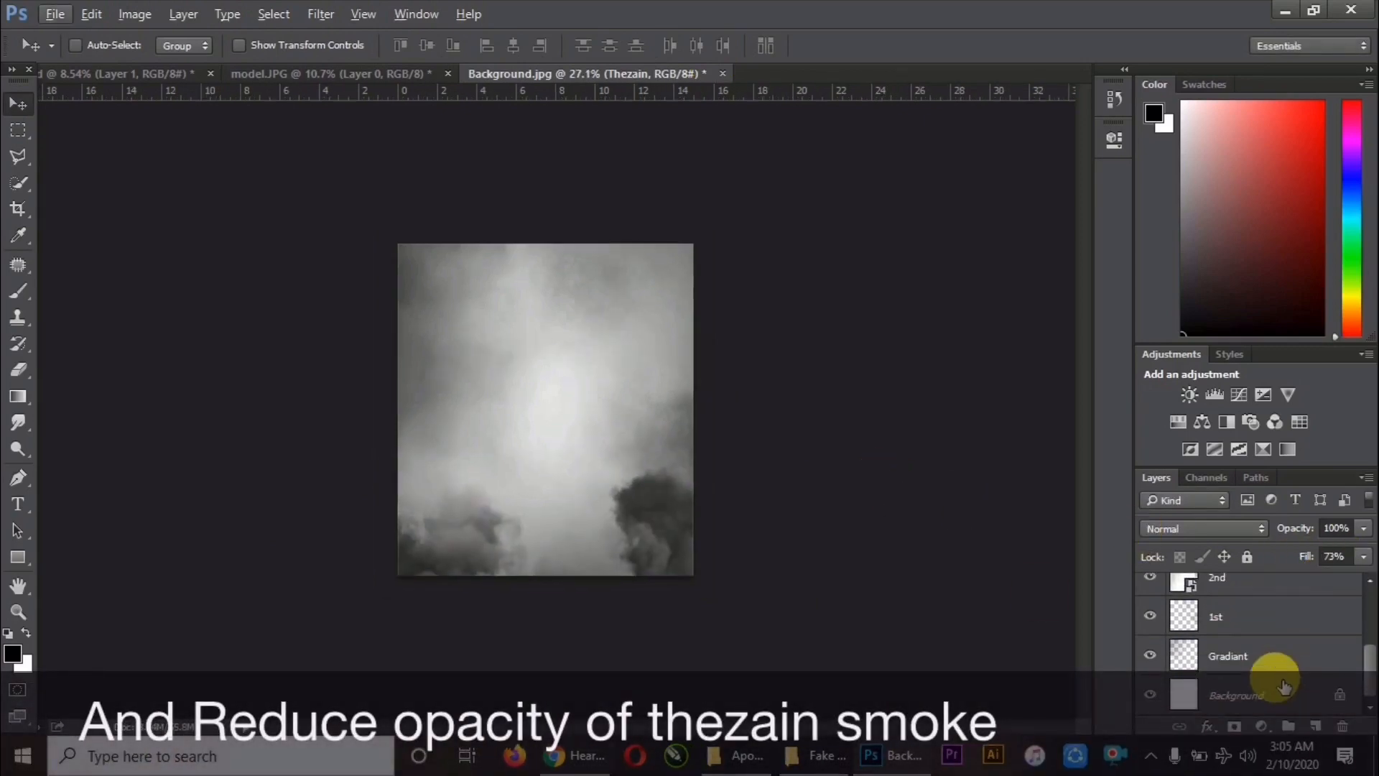
{"action": "scroll", "coordinate": [1271, 675], "scroll_direction": "up", "scroll_amount": 5}
{"action": "scroll", "coordinate": [1179, 632], "scroll_direction": "down", "scroll_amount": 2}
{"action": "scroll", "coordinate": [1178, 625], "scroll_direction": "up", "scroll_amount": 2}
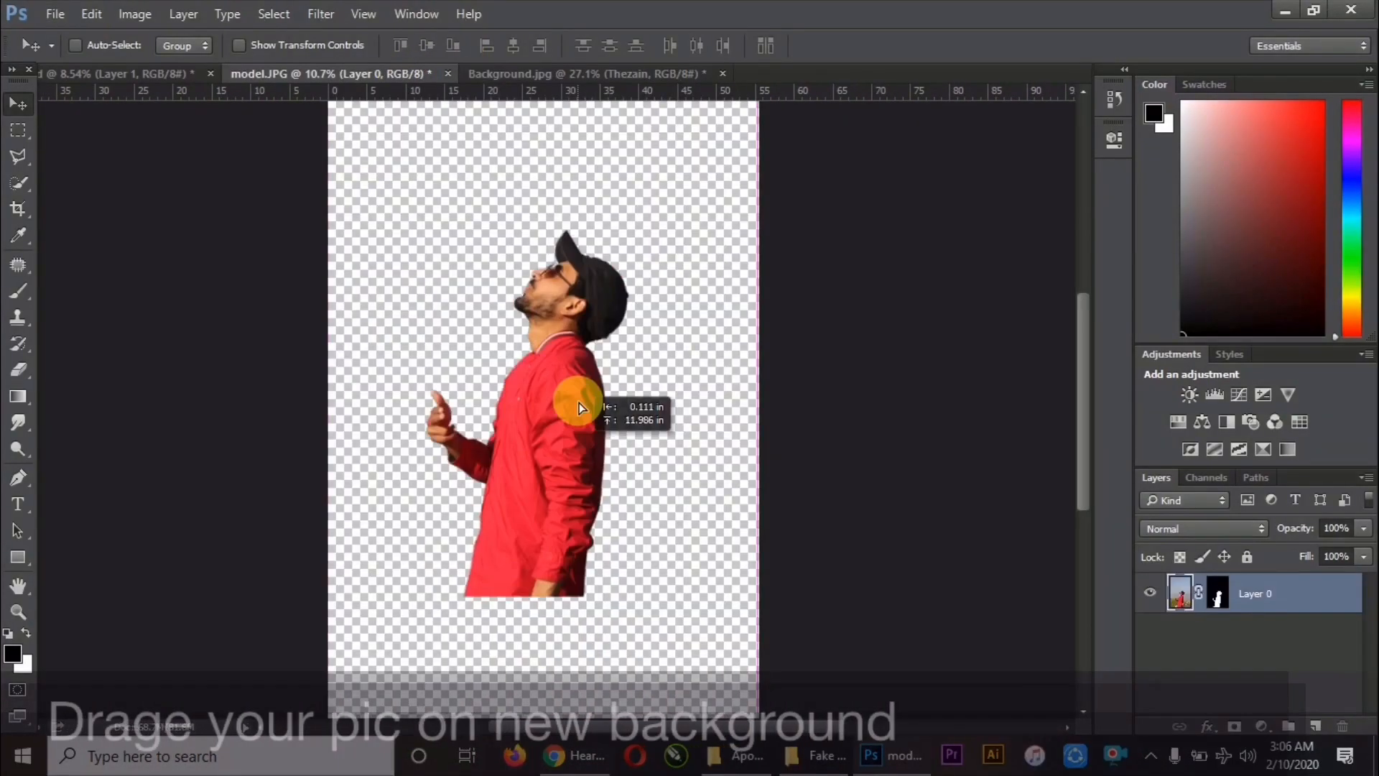
- Bring the cut-out man from model.JPG into Background.jpg and scale him down to about 24.7%
{"action": "left_click_drag", "start_coordinate": [579, 400], "coordinate": [575, 486]}
{"action": "key", "text": "ctrl+t"}
{"action": "key", "text": "ctrl+0"}
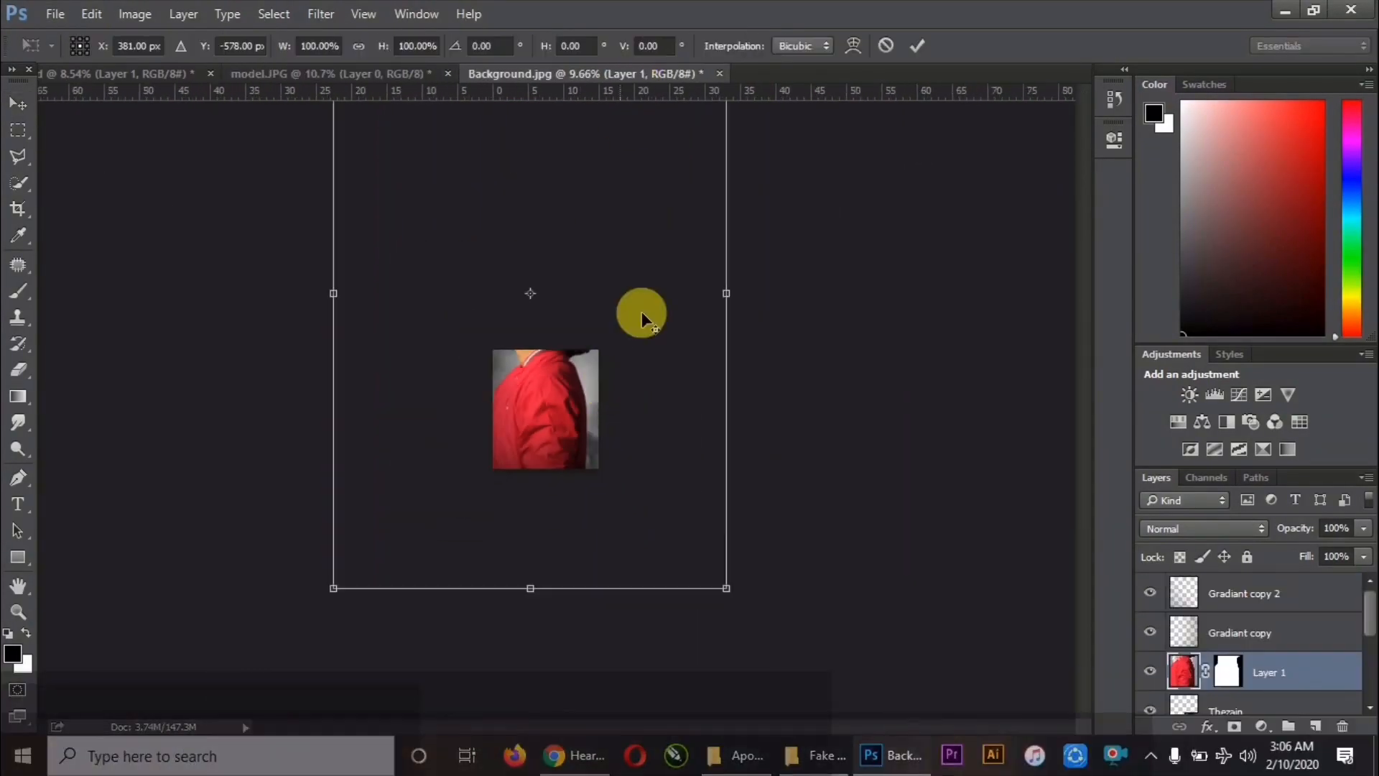
{"action": "left_click_drag", "start_coordinate": [669, 132], "coordinate": [602, 263]}
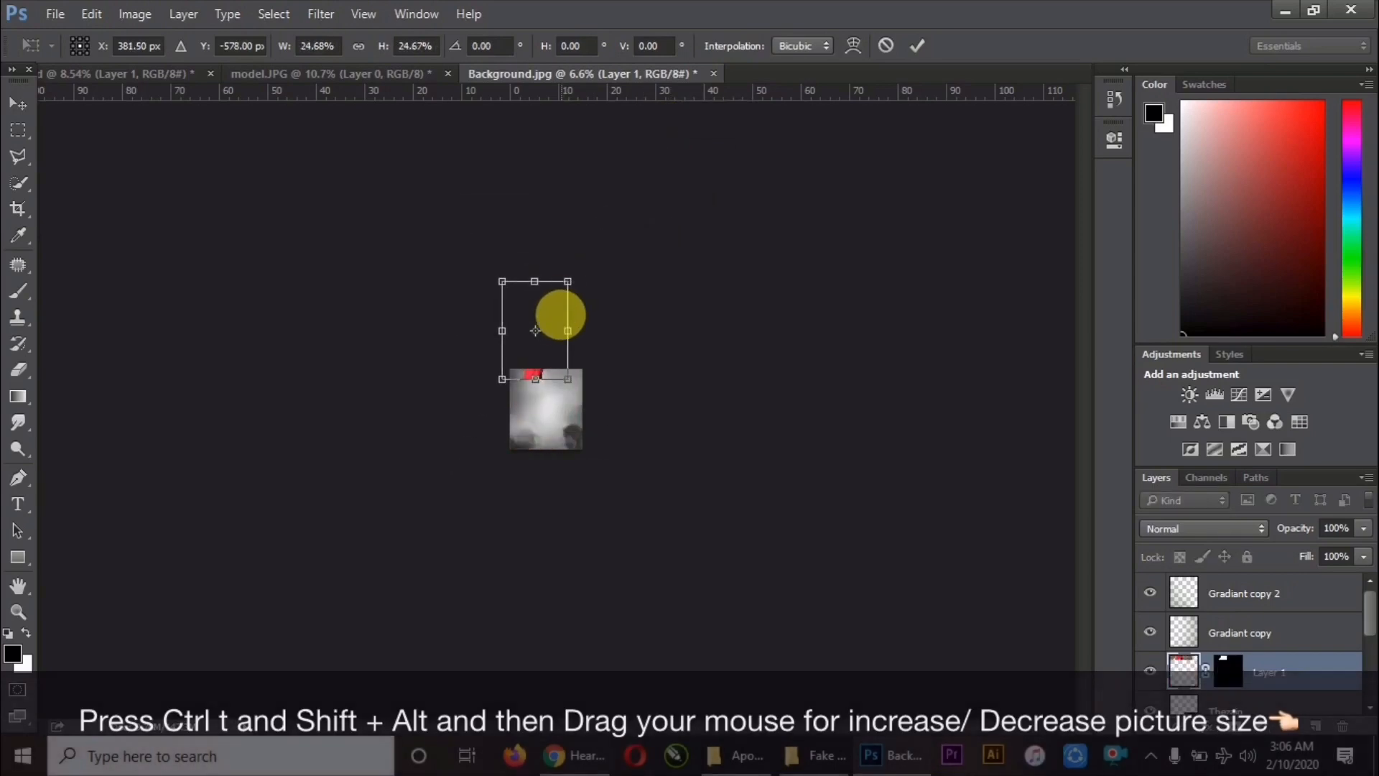
{"action": "scroll", "coordinate": [568, 391], "scroll_direction": "up", "scroll_amount": 5}
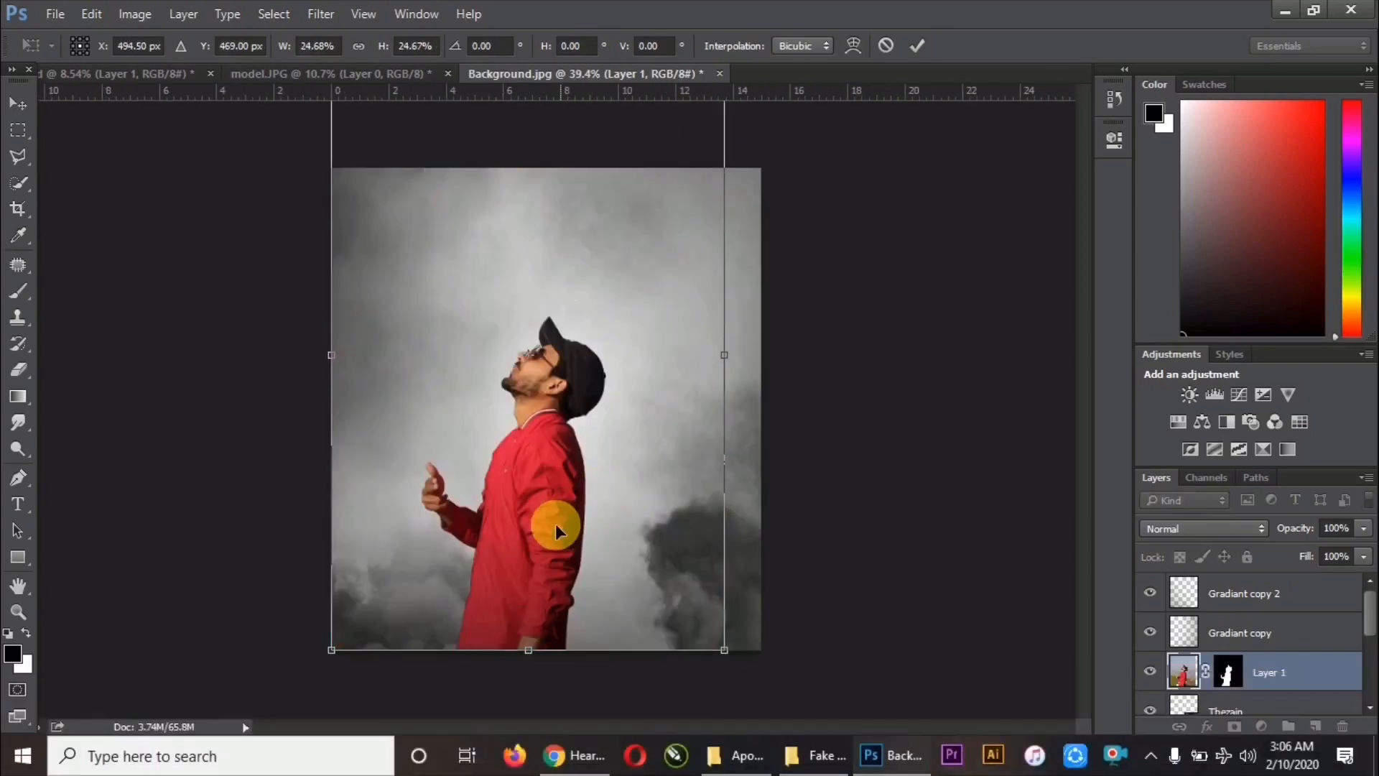
- Enlarge the man to about 26.1% and position him right of center with his torso running off the canvas's lower edge
{"action": "left_click_drag", "start_coordinate": [555, 523], "coordinate": [599, 542]}
{"action": "scroll", "coordinate": [594, 528], "scroll_direction": "down", "scroll_amount": 2}
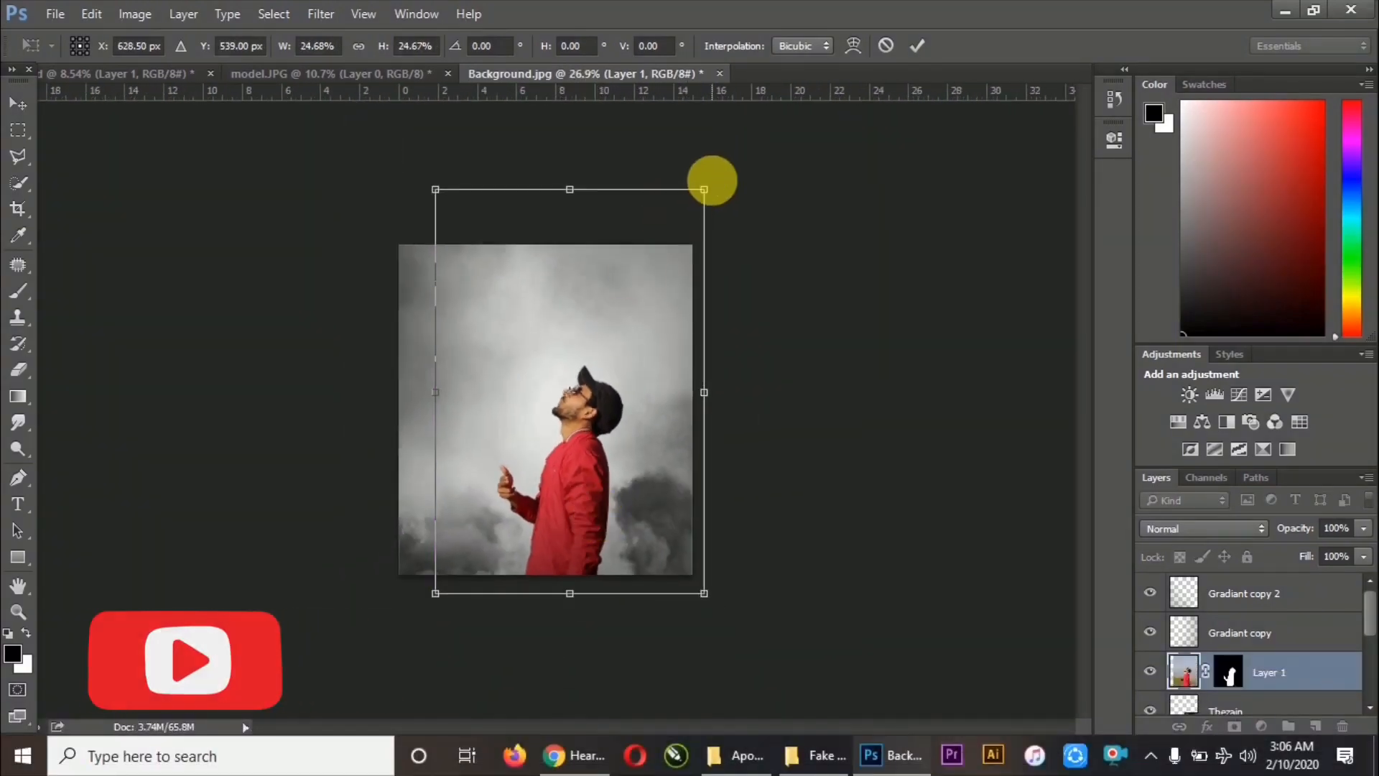
{"action": "left_click_drag", "start_coordinate": [708, 180], "coordinate": [733, 180]}
{"action": "mouse_move", "coordinate": [648, 439]}
{"action": "left_mouse_down"}
{"action": "mouse_move", "coordinate": [656, 418]}
{"action": "mouse_move", "coordinate": [641, 450]}
{"action": "left_mouse_up"}
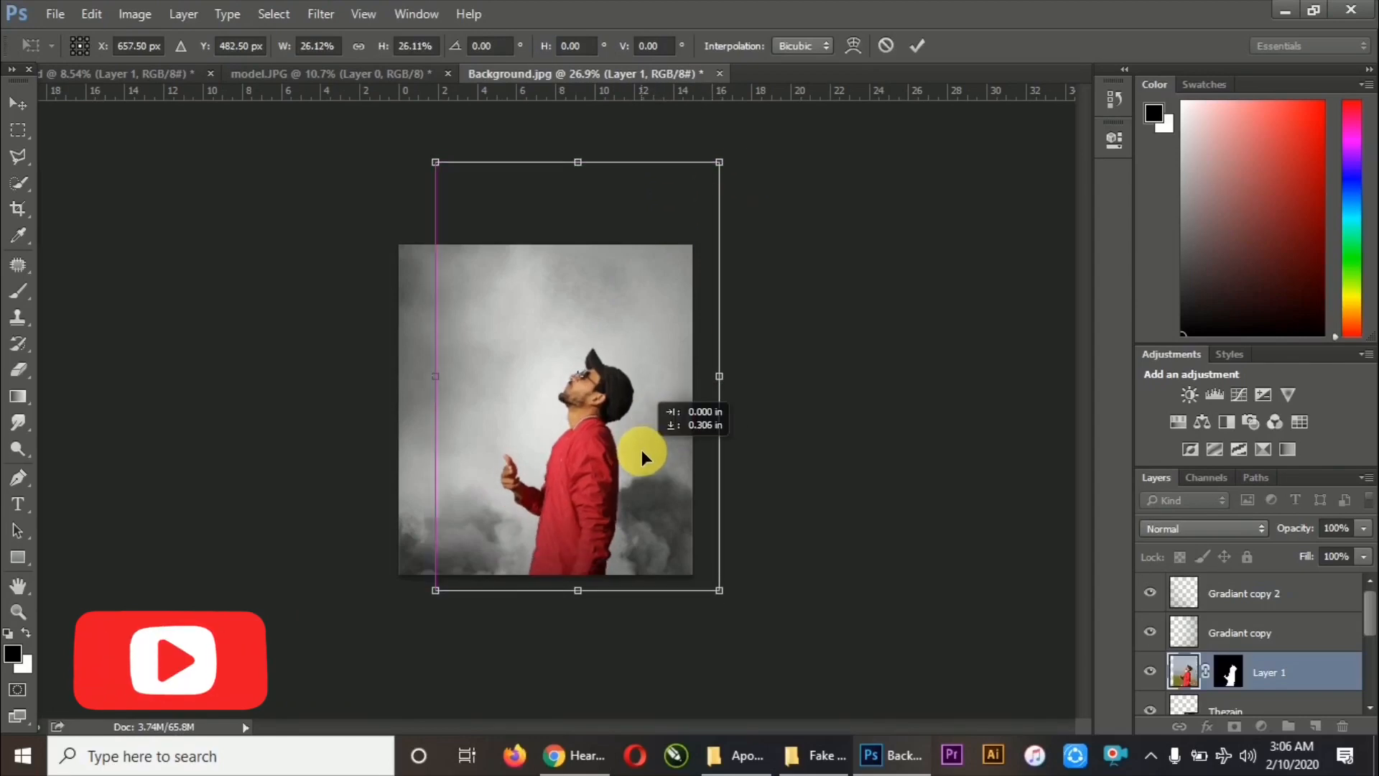
{"action": "key", "text": "Return"}
- Erase the leftover pale fringe around the man's nose and sunglasses with a small eraser, reduced to size 4
{"action": "scroll", "coordinate": [575, 454], "scroll_direction": "up", "scroll_amount": 3}
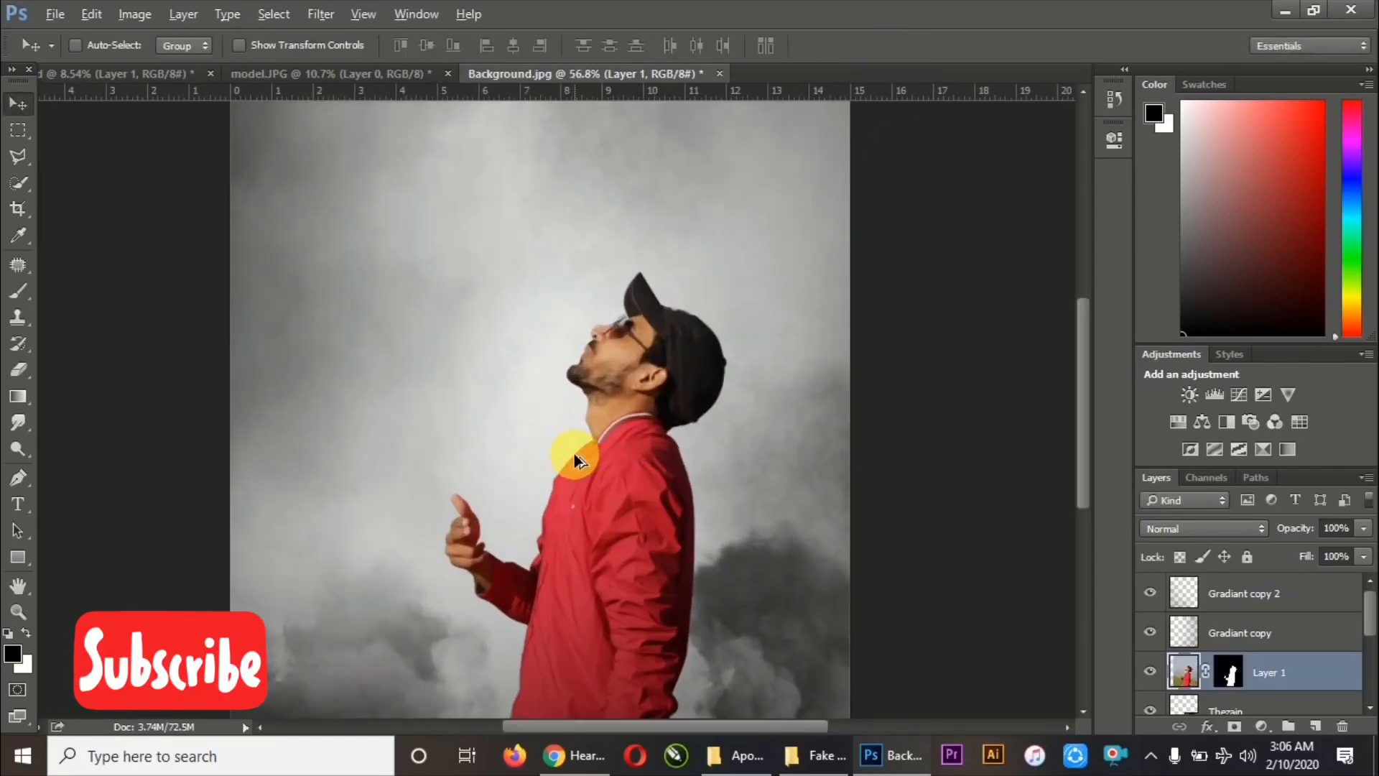
{"action": "scroll", "coordinate": [641, 406], "scroll_direction": "down", "scroll_amount": 1}
{"action": "scroll", "coordinate": [614, 338], "scroll_direction": "up", "scroll_amount": 3}
{"action": "scroll", "coordinate": [614, 337], "scroll_direction": "up", "scroll_amount": 3}
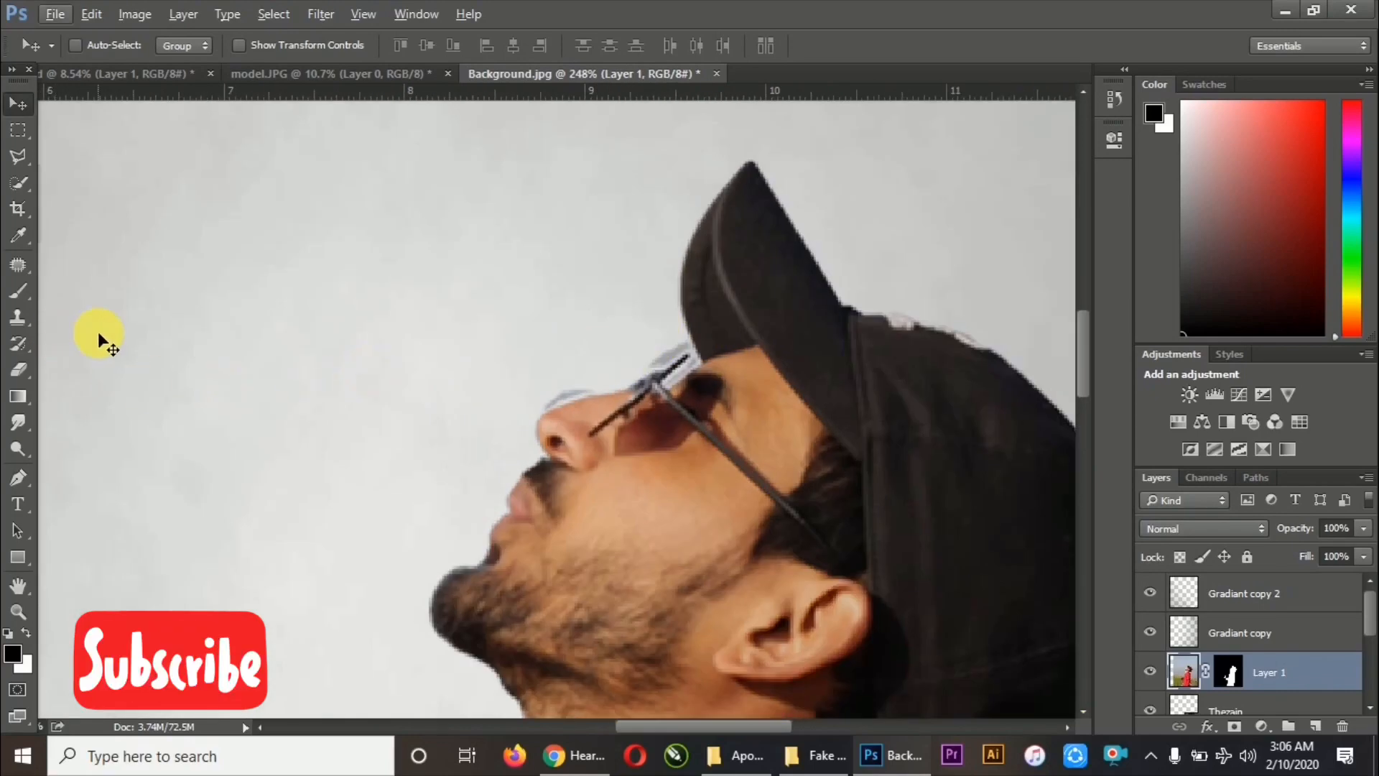
{"action": "key", "text": "e"}
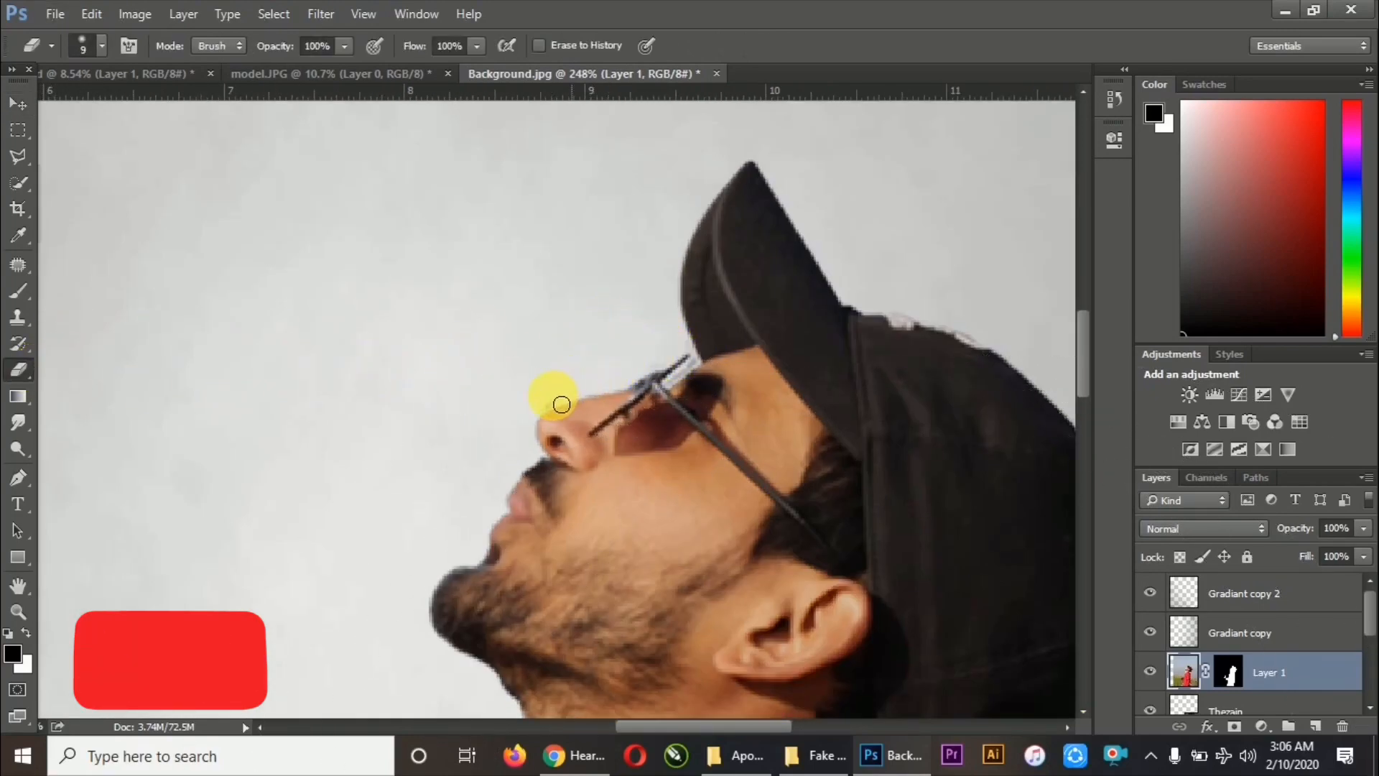
{"action": "scroll", "coordinate": [669, 361], "scroll_direction": "up", "scroll_amount": 3}
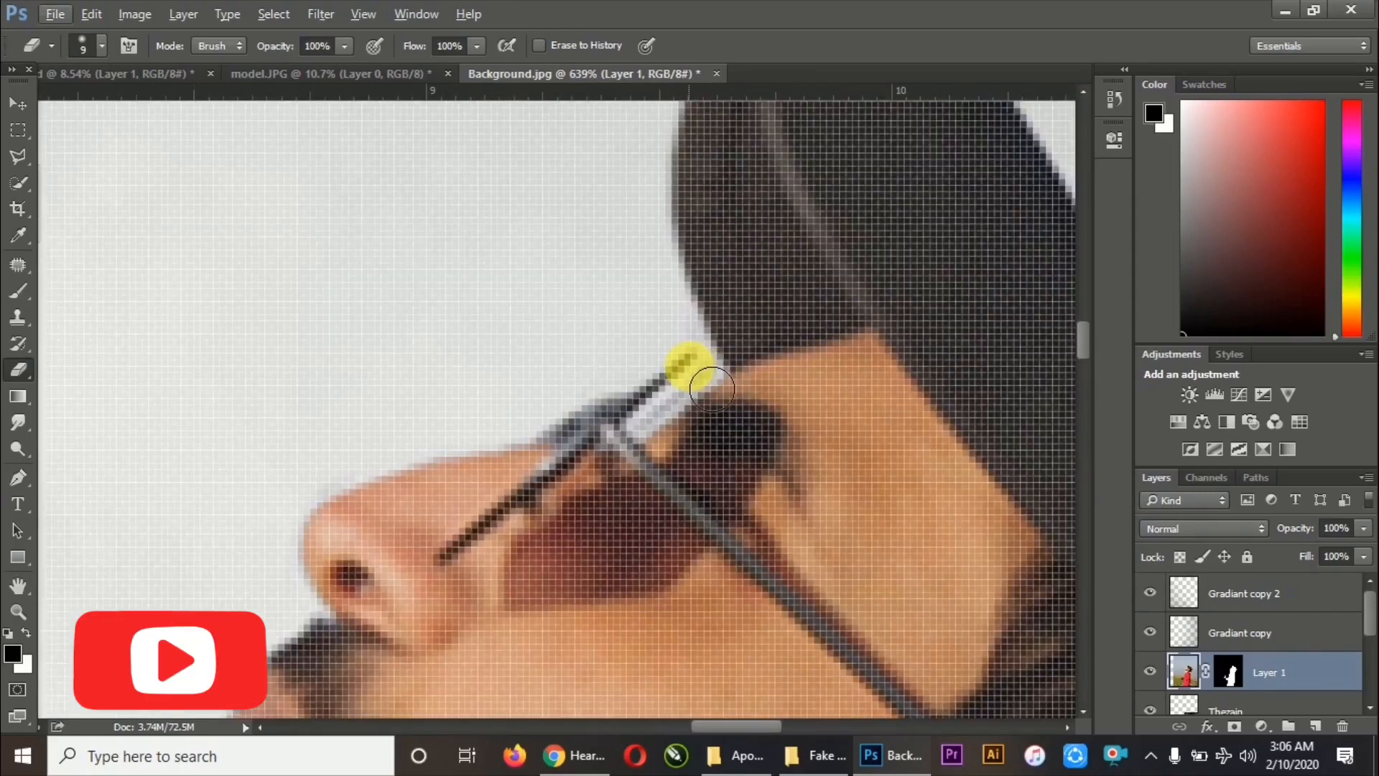
{"action": "scroll", "coordinate": [668, 419], "scroll_direction": "down", "scroll_amount": 10}
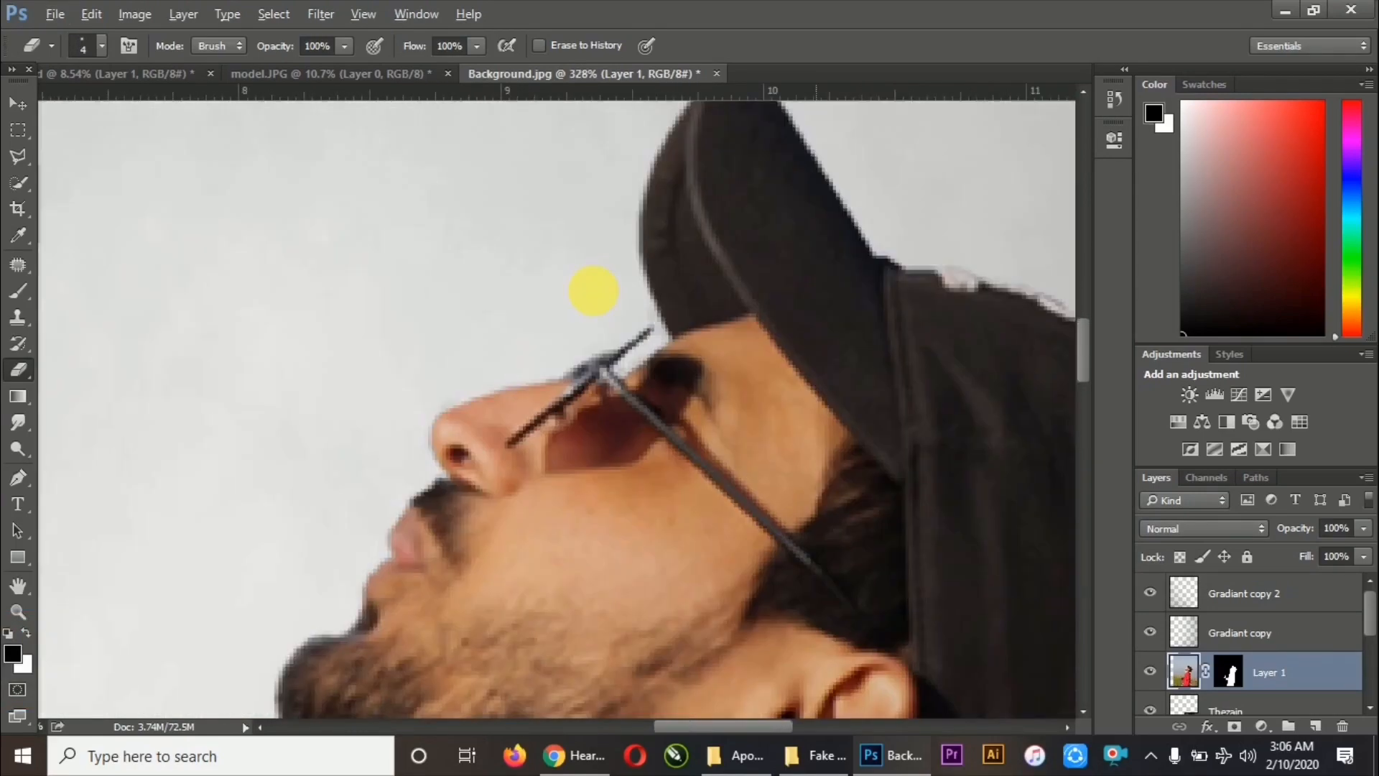
{"action": "scroll", "coordinate": [618, 291], "scroll_direction": "down", "scroll_amount": 1}
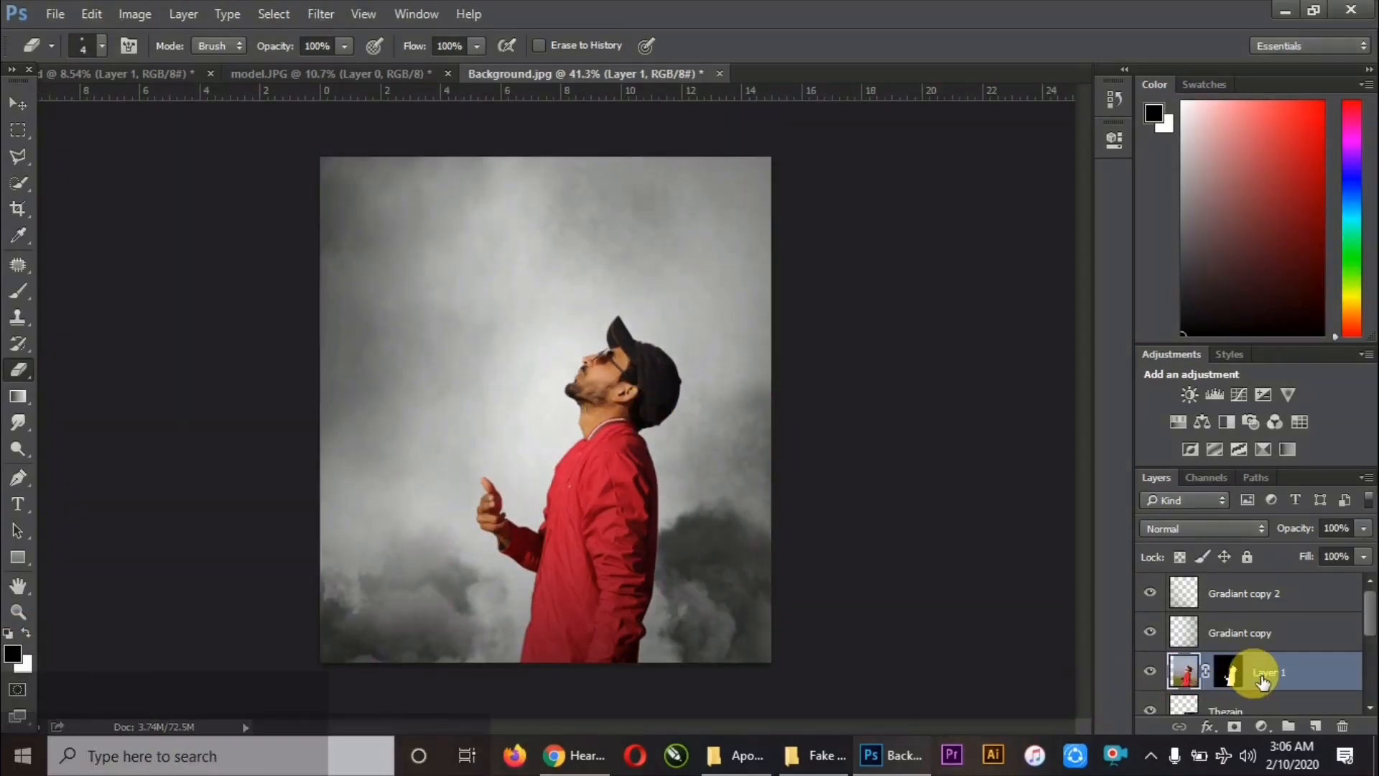
- Convert the man's masked layer, Layer 1, to a smart object
{"action": "right_click", "coordinate": [1237, 668]}
{"action": "left_click", "coordinate": [1221, 197]}
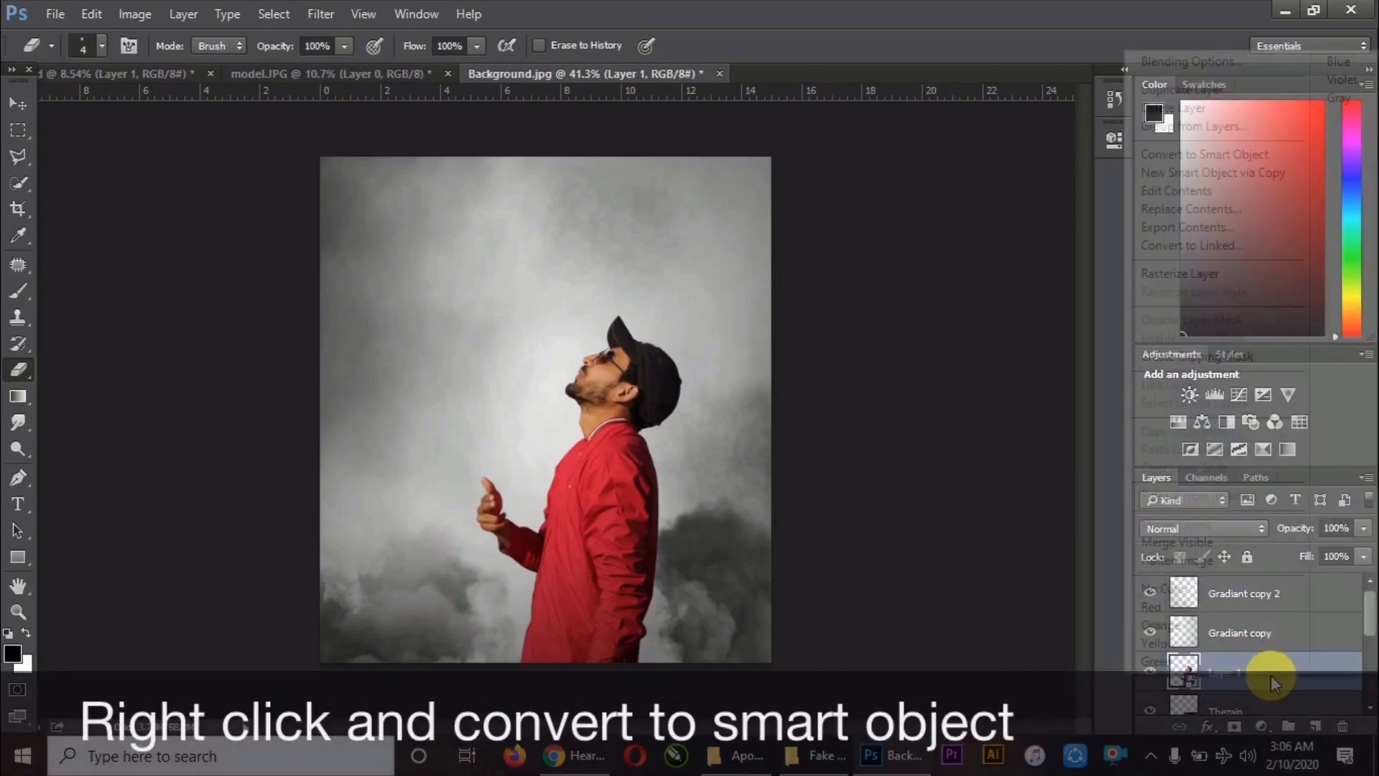
{"action": "scroll", "coordinate": [512, 380], "scroll_direction": "down", "scroll_amount": 1}
{"action": "scroll", "coordinate": [561, 425], "scroll_direction": "up", "scroll_amount": 1}
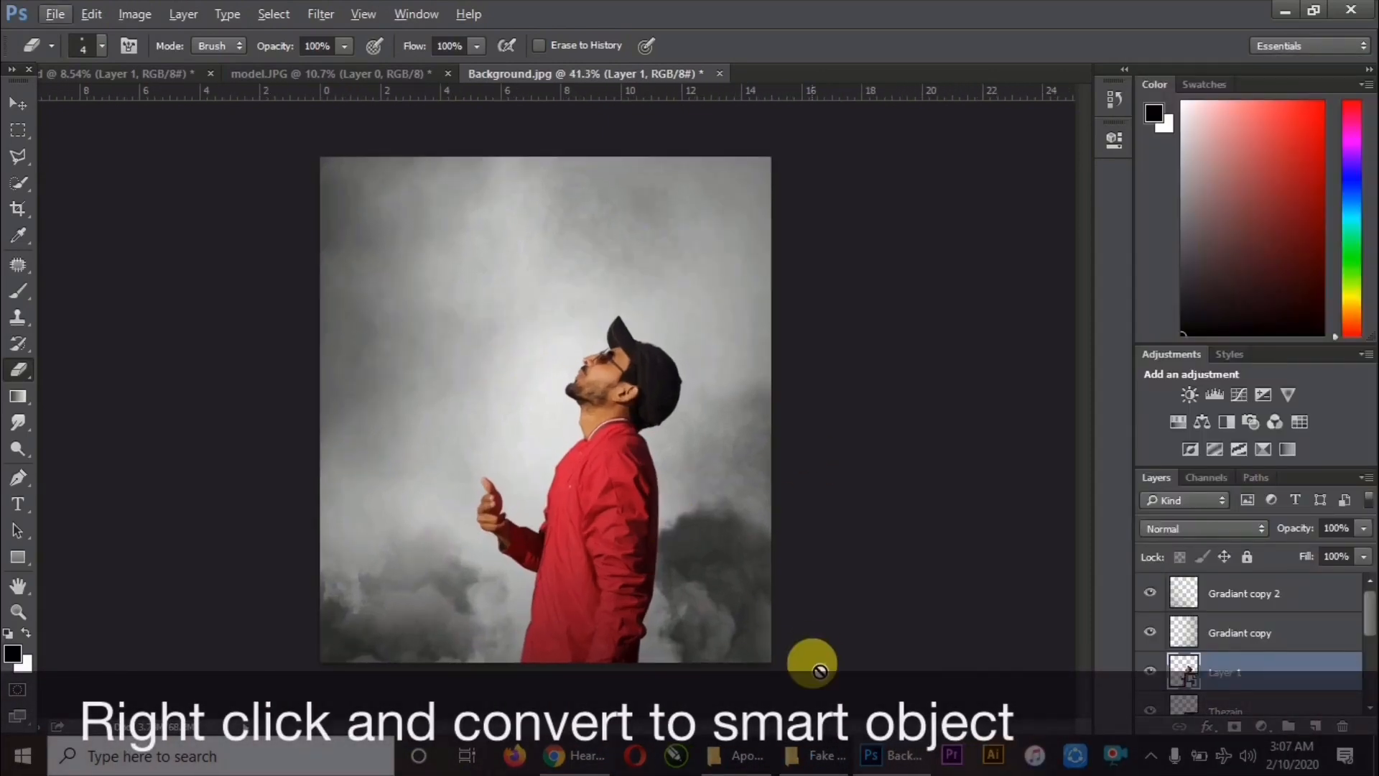
- Place the Flower image on the canvas, flip it horizontally and scale it down to about 15%
{"action": "left_click", "coordinate": [837, 755]}
{"action": "left_click_drag", "start_coordinate": [769, 260], "coordinate": [546, 462]}
{"action": "right_click", "coordinate": [656, 413]}
{"action": "left_click", "coordinate": [718, 649]}
{"action": "left_click_drag", "start_coordinate": [640, 334], "coordinate": [503, 413]}
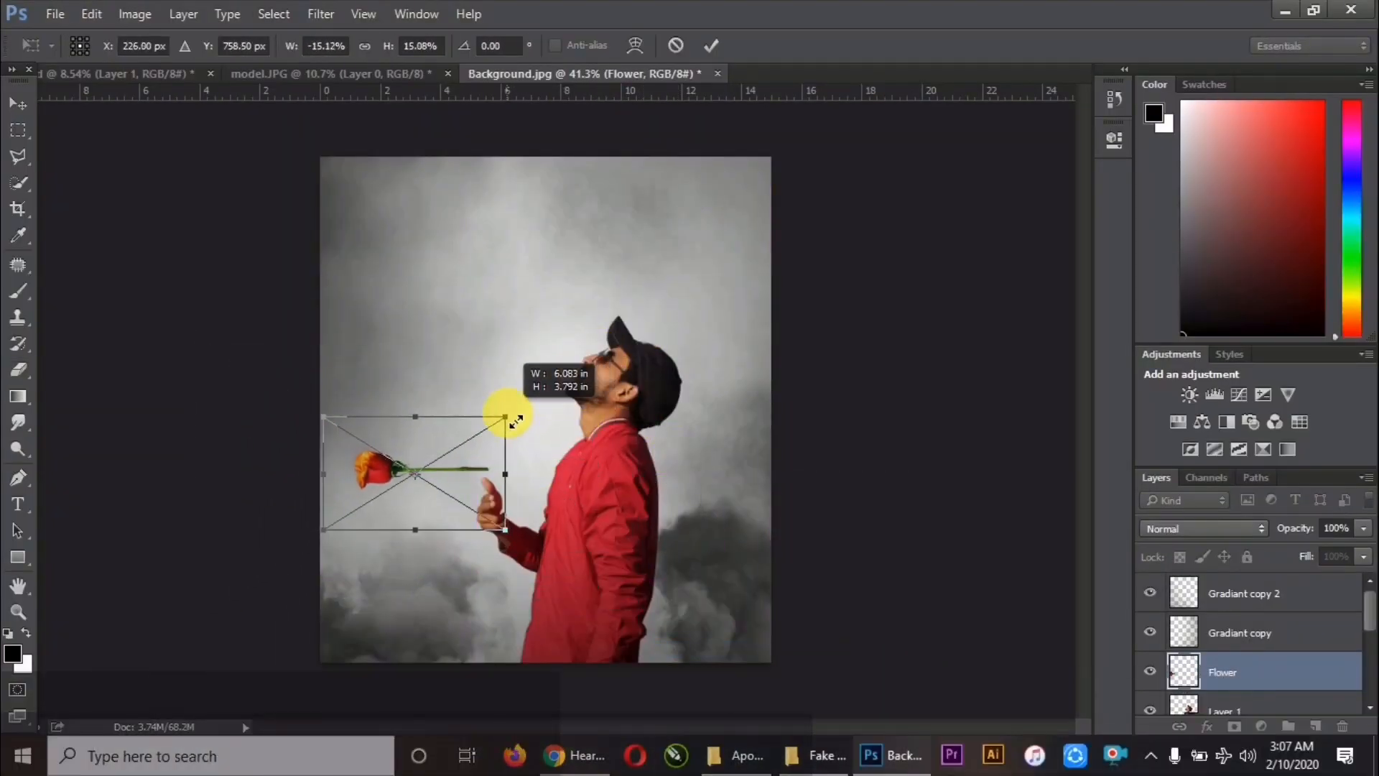
- Shrink the flower to about 11.4% and position its stem across the man's raised hand
{"action": "scroll", "coordinate": [471, 493], "scroll_direction": "up", "scroll_amount": 5}
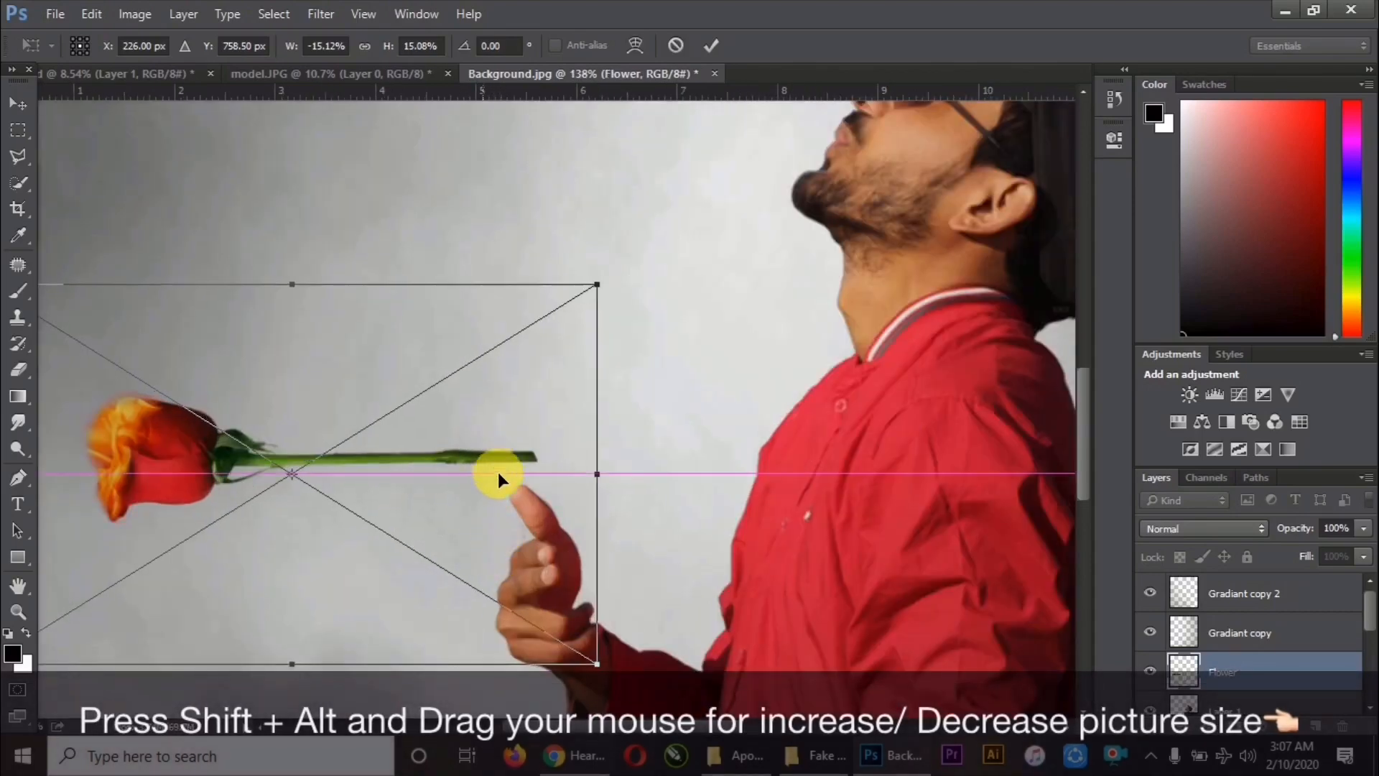
{"action": "left_click_drag", "start_coordinate": [493, 477], "coordinate": [559, 568]}
{"action": "left_click_drag", "start_coordinate": [660, 393], "coordinate": [586, 425]}
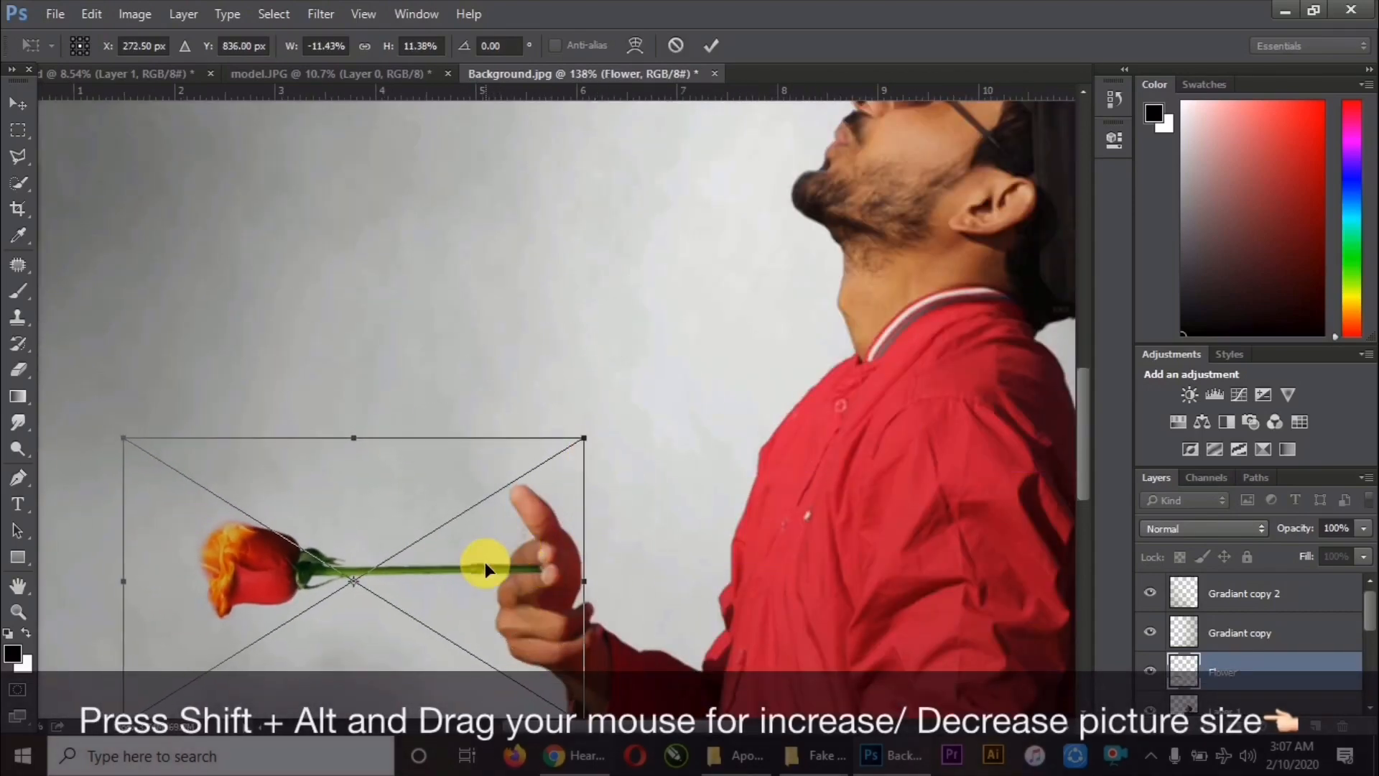
{"action": "left_click_drag", "start_coordinate": [485, 562], "coordinate": [576, 563]}
{"action": "left_click", "coordinate": [712, 46]}
{"action": "key", "text": "e"}
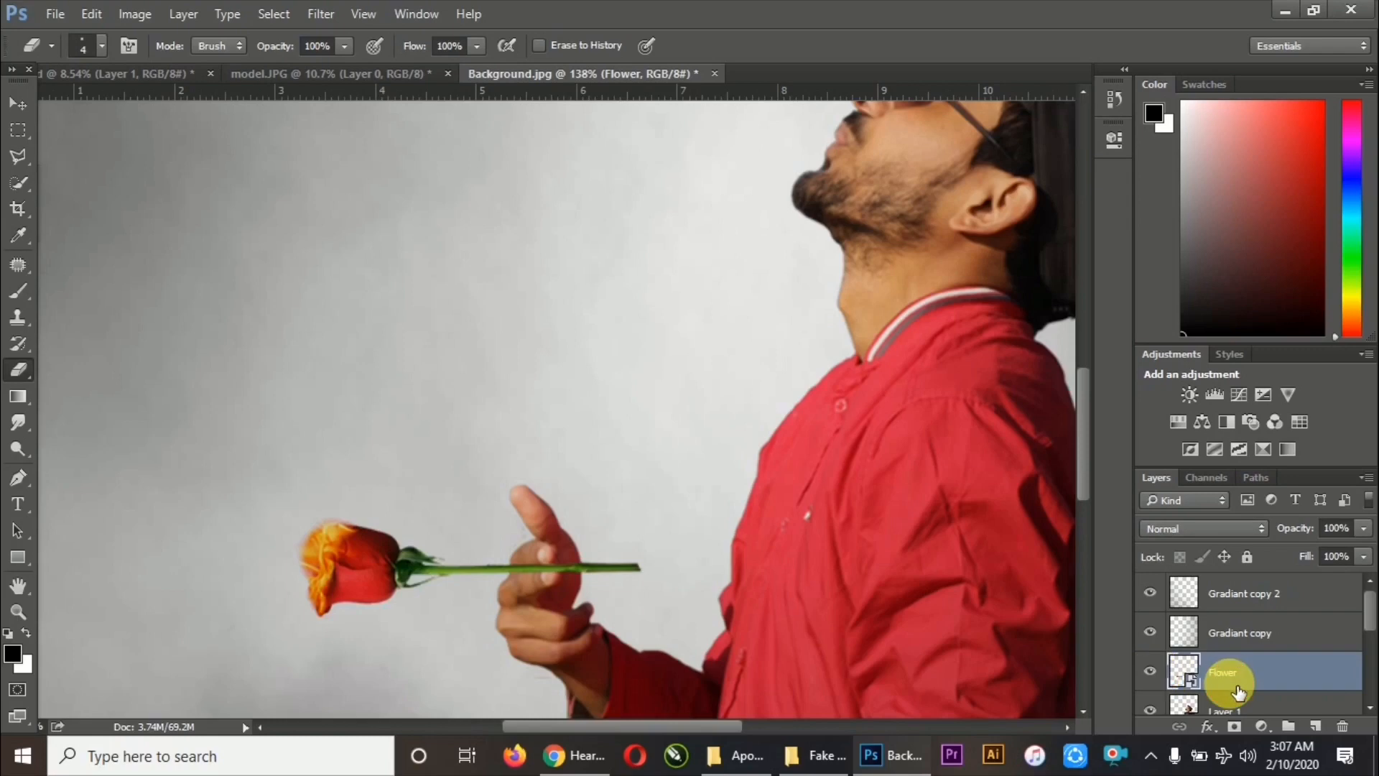
- Group the gradient layers above the flower and name the group Gradint
{"action": "scroll", "coordinate": [786, 540], "scroll_direction": "down", "scroll_amount": 3}
{"action": "scroll", "coordinate": [634, 583], "scroll_direction": "up", "scroll_amount": 7}
{"action": "scroll", "coordinate": [635, 600], "scroll_direction": "down", "scroll_amount": 4}
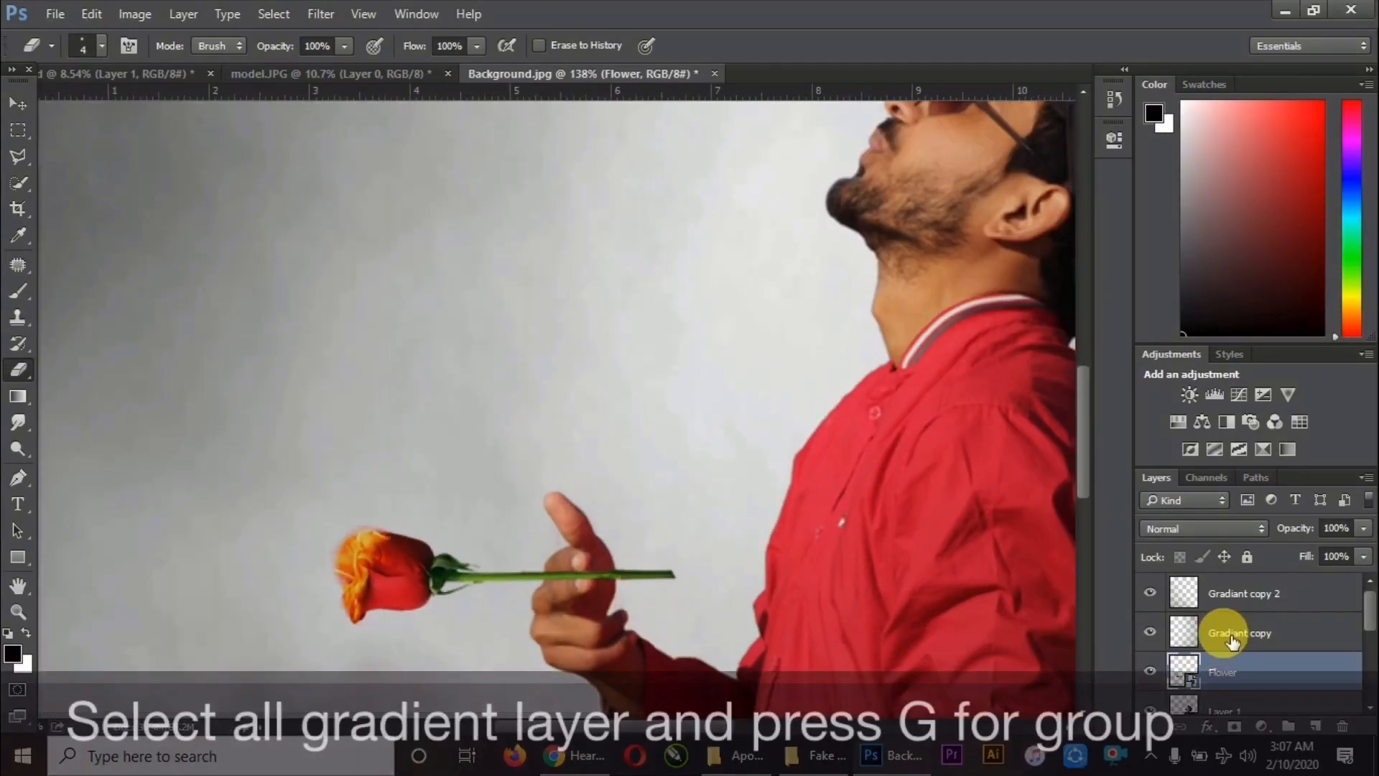
{"action": "left_click", "coordinate": [1232, 640]}
{"action": "scroll", "coordinate": [1266, 639], "scroll_direction": "down", "scroll_amount": 3}
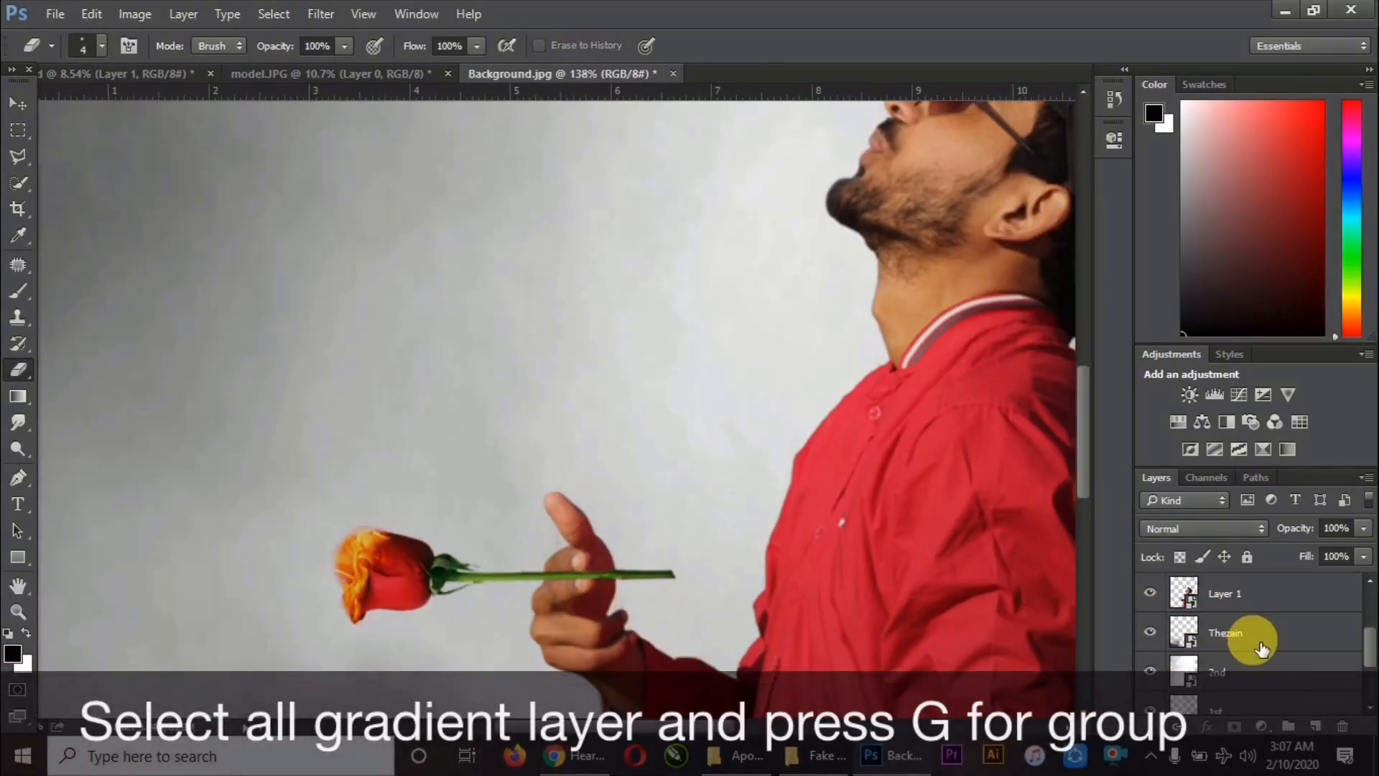
{"action": "scroll", "coordinate": [1264, 664], "scroll_direction": "up", "scroll_amount": 3}
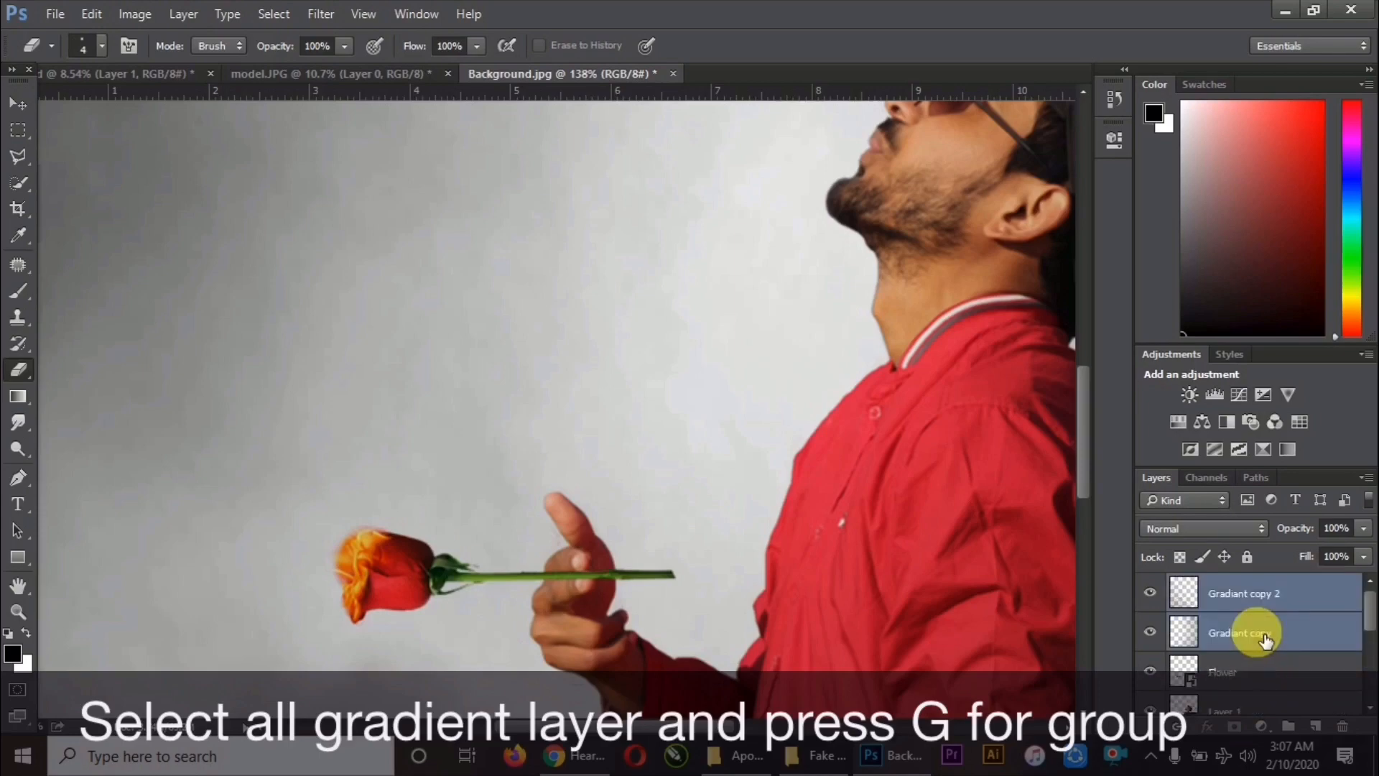
{"action": "key", "text": "ctrl+g"}
{"action": "left_click", "coordinate": [1150, 584]}
{"action": "left_click", "coordinate": [1150, 584]}
{"action": "scroll", "coordinate": [792, 541], "scroll_direction": "down", "scroll_amount": 3}
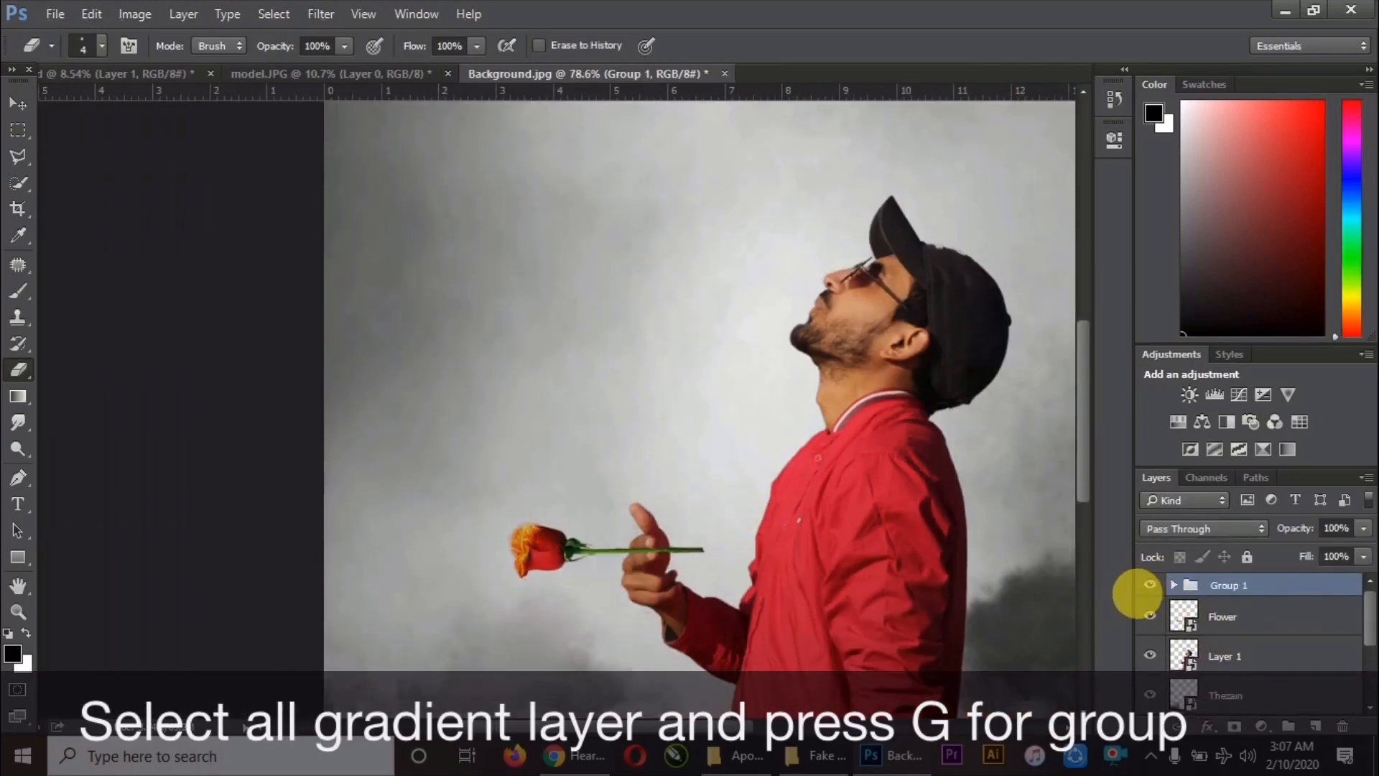
{"action": "scroll", "coordinate": [1136, 593], "scroll_direction": "down", "scroll_amount": 1}
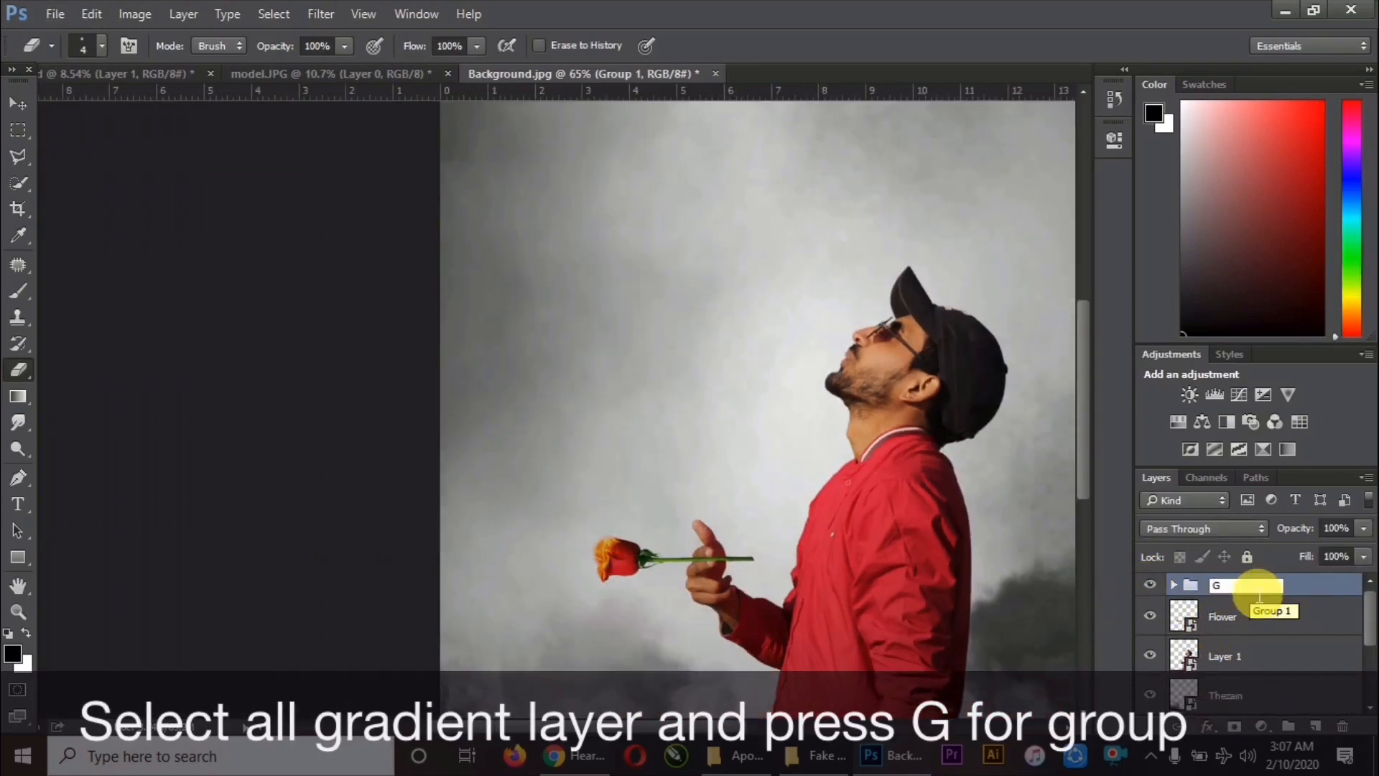
{"action": "key", "text": "Return"}
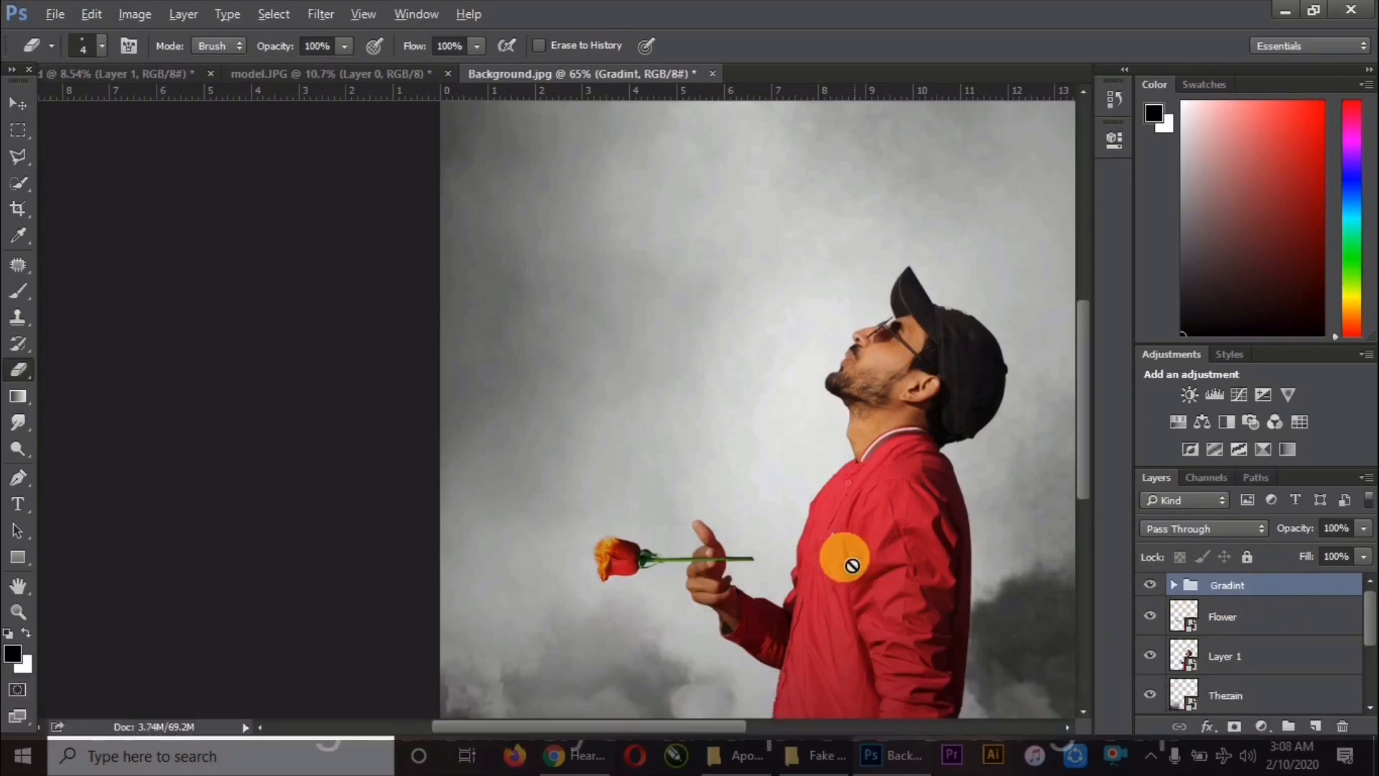
- Group the smoke layers Thezain, 2nd and 1st
{"action": "scroll", "coordinate": [838, 553], "scroll_direction": "down", "scroll_amount": 1}
{"action": "scroll", "coordinate": [1231, 656], "scroll_direction": "down", "scroll_amount": 3}
{"action": "scroll", "coordinate": [1249, 673], "scroll_direction": "up", "scroll_amount": 1}
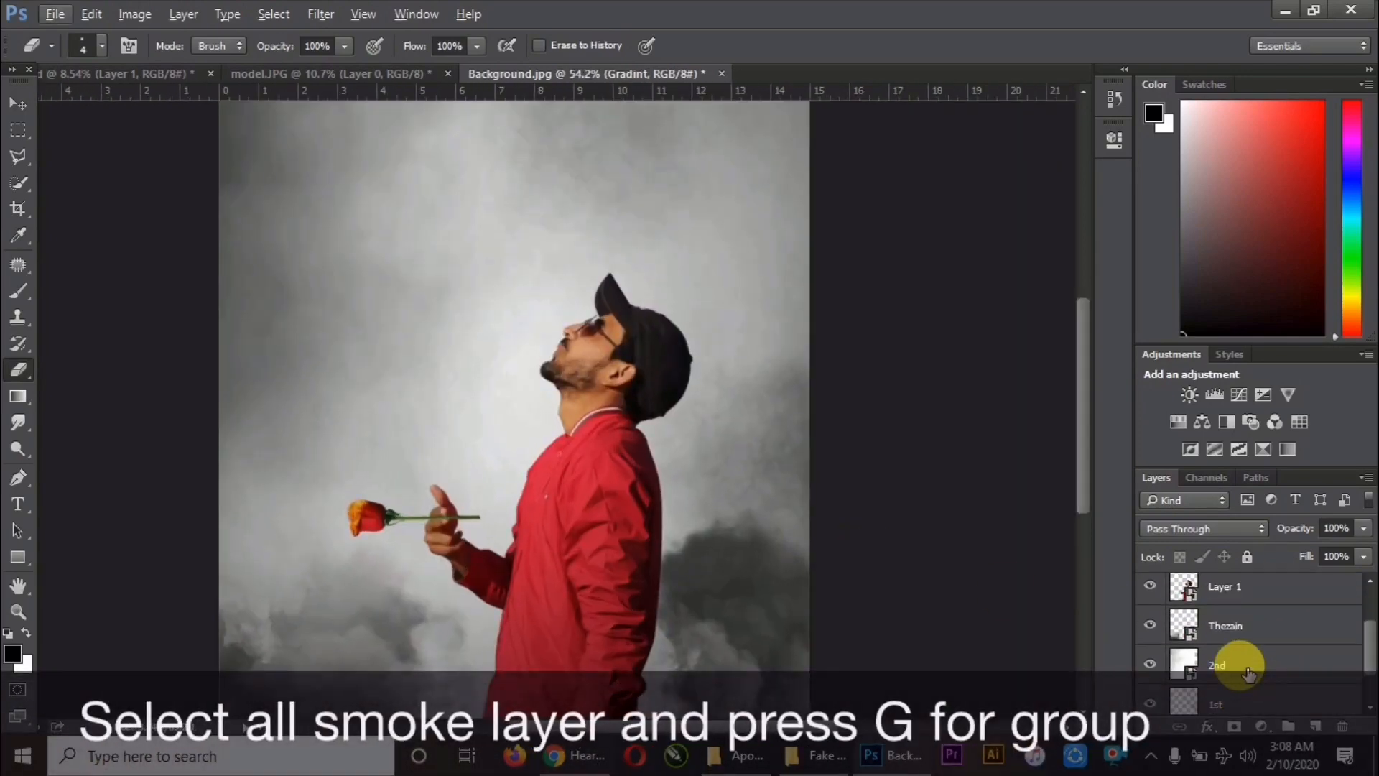
{"action": "left_click", "coordinate": [1150, 625]}
{"action": "left_click", "coordinate": [1150, 624]}
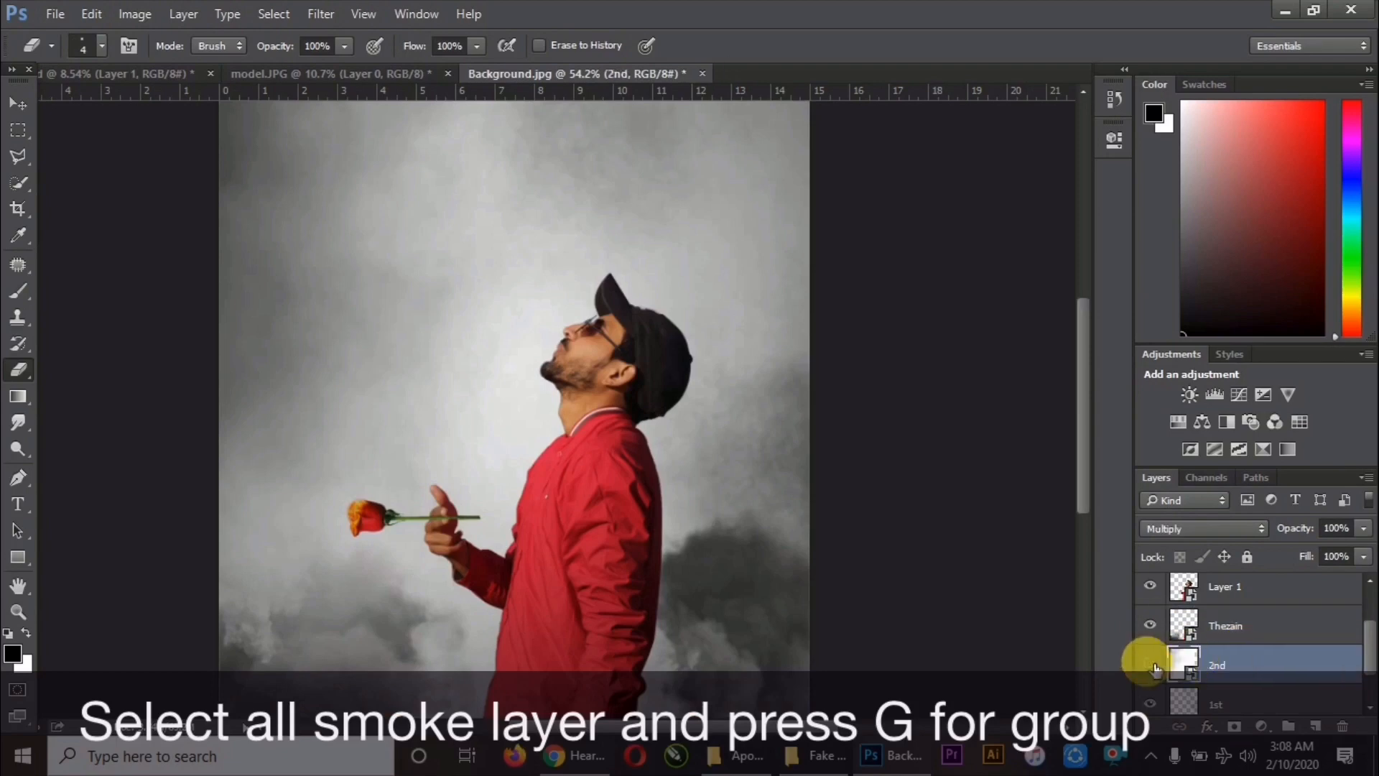
{"action": "left_click", "coordinate": [1153, 667]}
{"action": "left_click", "coordinate": [1154, 667]}
{"action": "scroll", "coordinate": [1178, 675], "scroll_direction": "down", "scroll_amount": 1}
{"action": "left_click", "coordinate": [1195, 613], "text": "shift"}
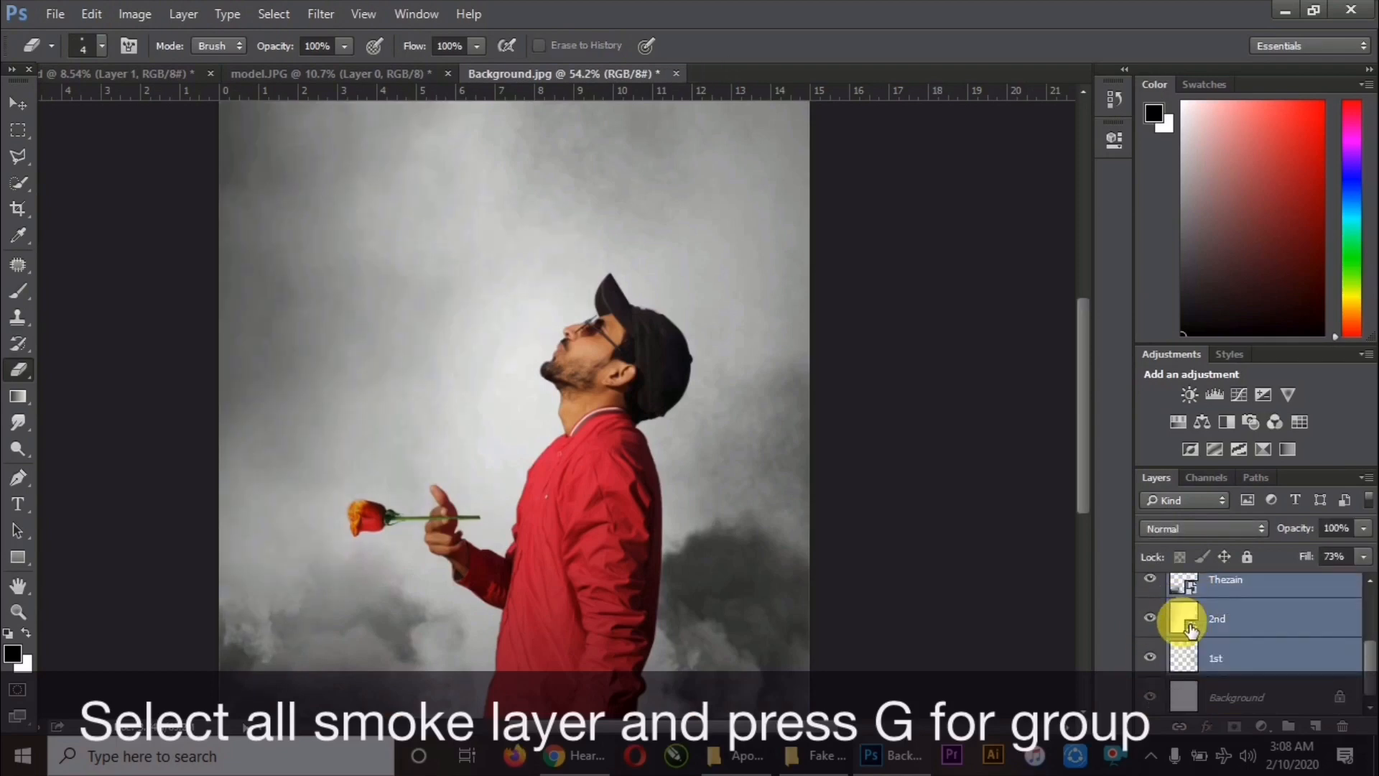
{"action": "key", "text": "ctrl+g"}
- Name the smoke layer group Smoke and toggle its visibility to compare its effect
{"action": "left_click", "coordinate": [1152, 663]}
{"action": "left_click", "coordinate": [1151, 663]}
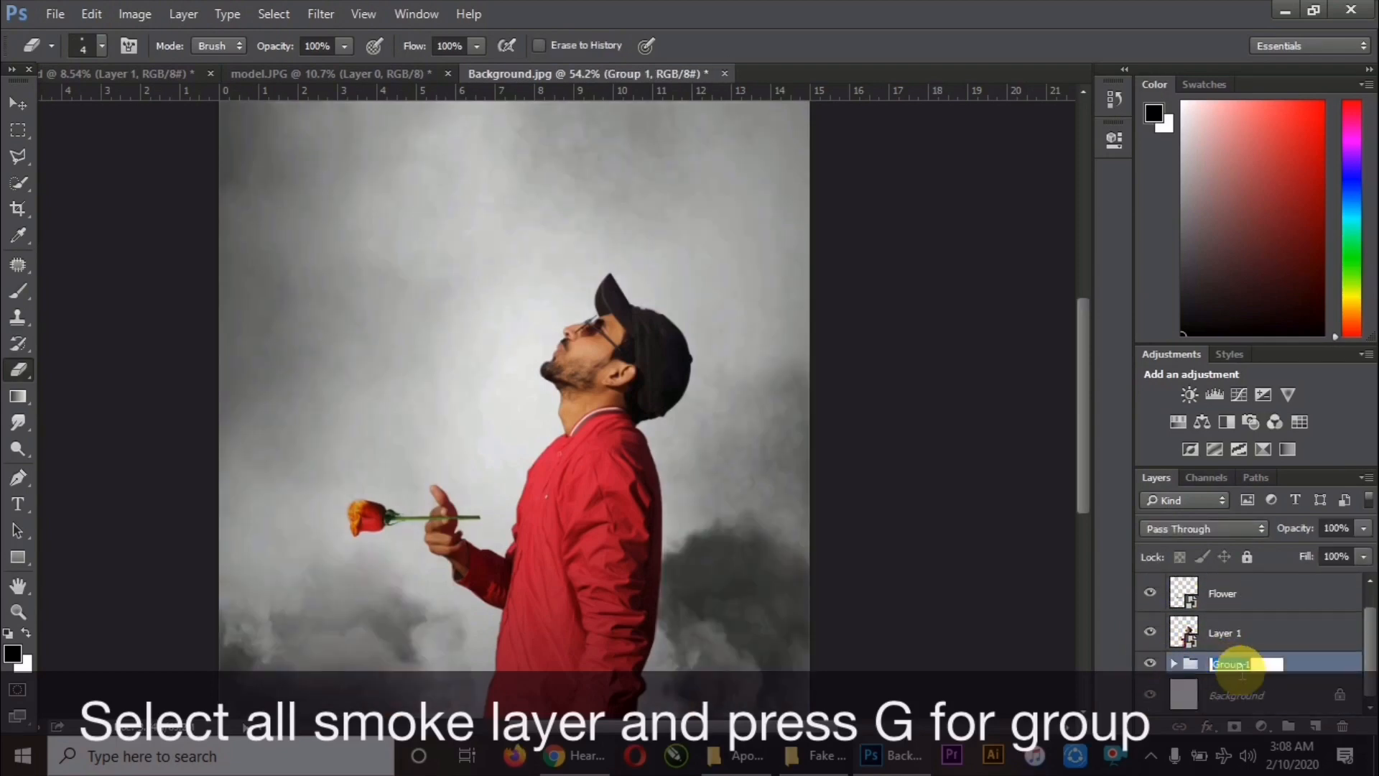
{"action": "left_click", "coordinate": [1152, 664]}
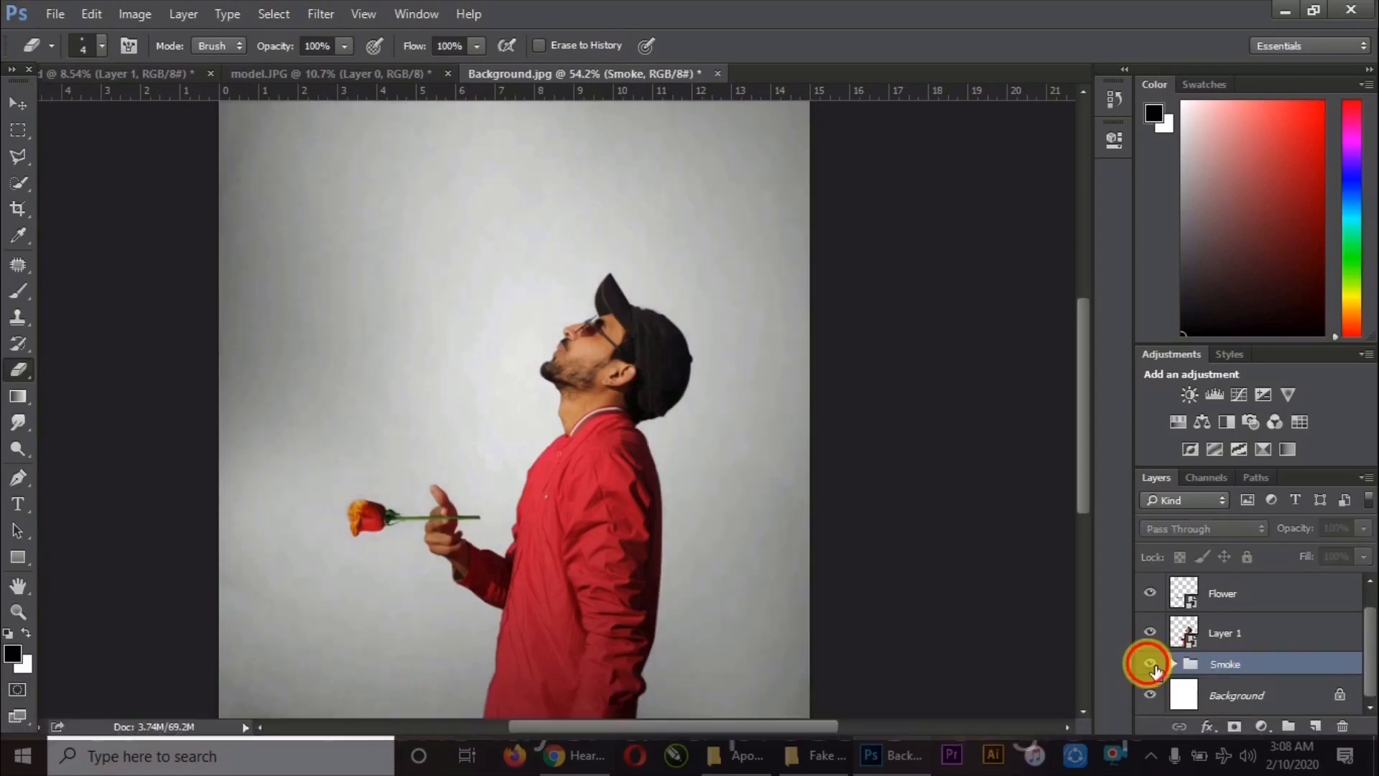
{"action": "left_click", "coordinate": [1152, 663]}
{"action": "left_click", "coordinate": [1152, 664]}
- Reduce the fill of the Thezain layer in the Smoke group to 65%
{"action": "left_click", "coordinate": [1176, 663]}
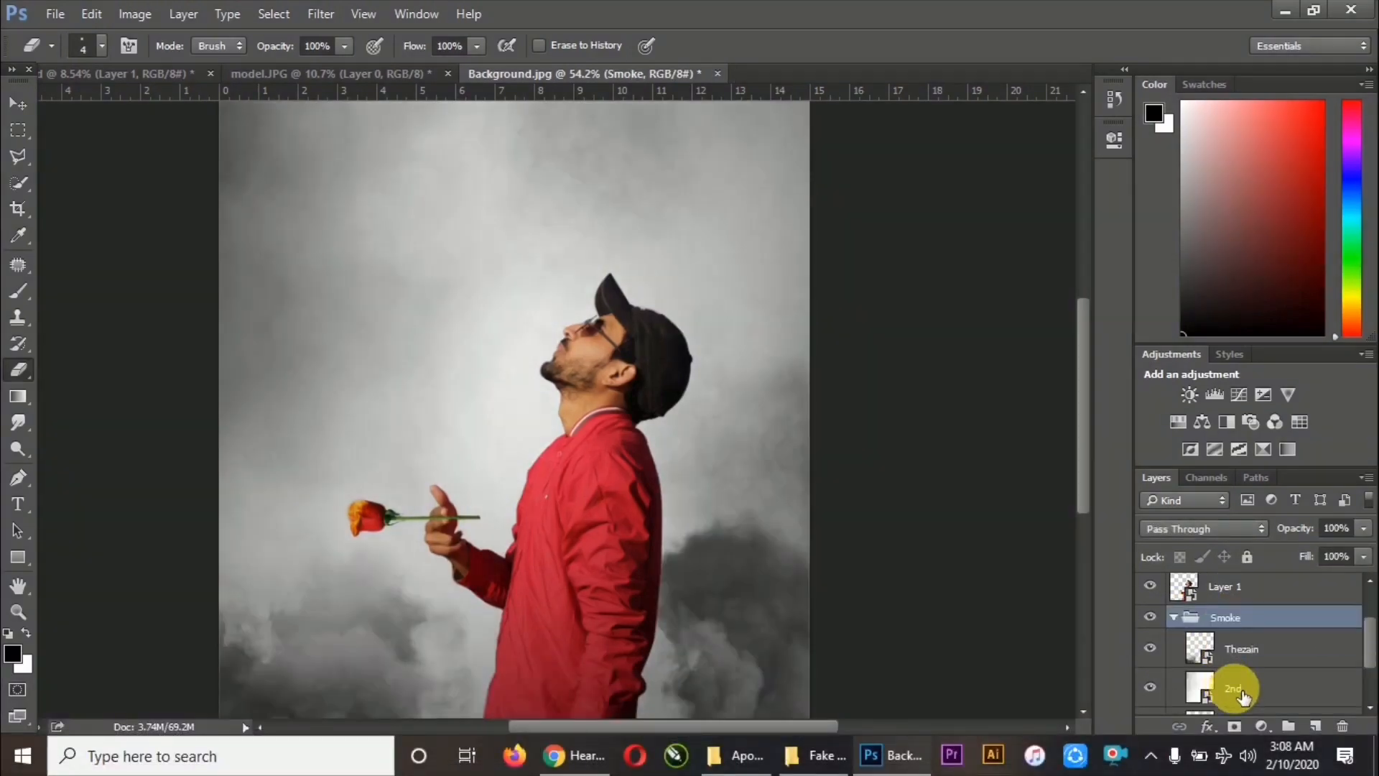
{"action": "scroll", "coordinate": [1241, 671], "scroll_direction": "down", "scroll_amount": 3}
{"action": "left_click", "coordinate": [1200, 610]}
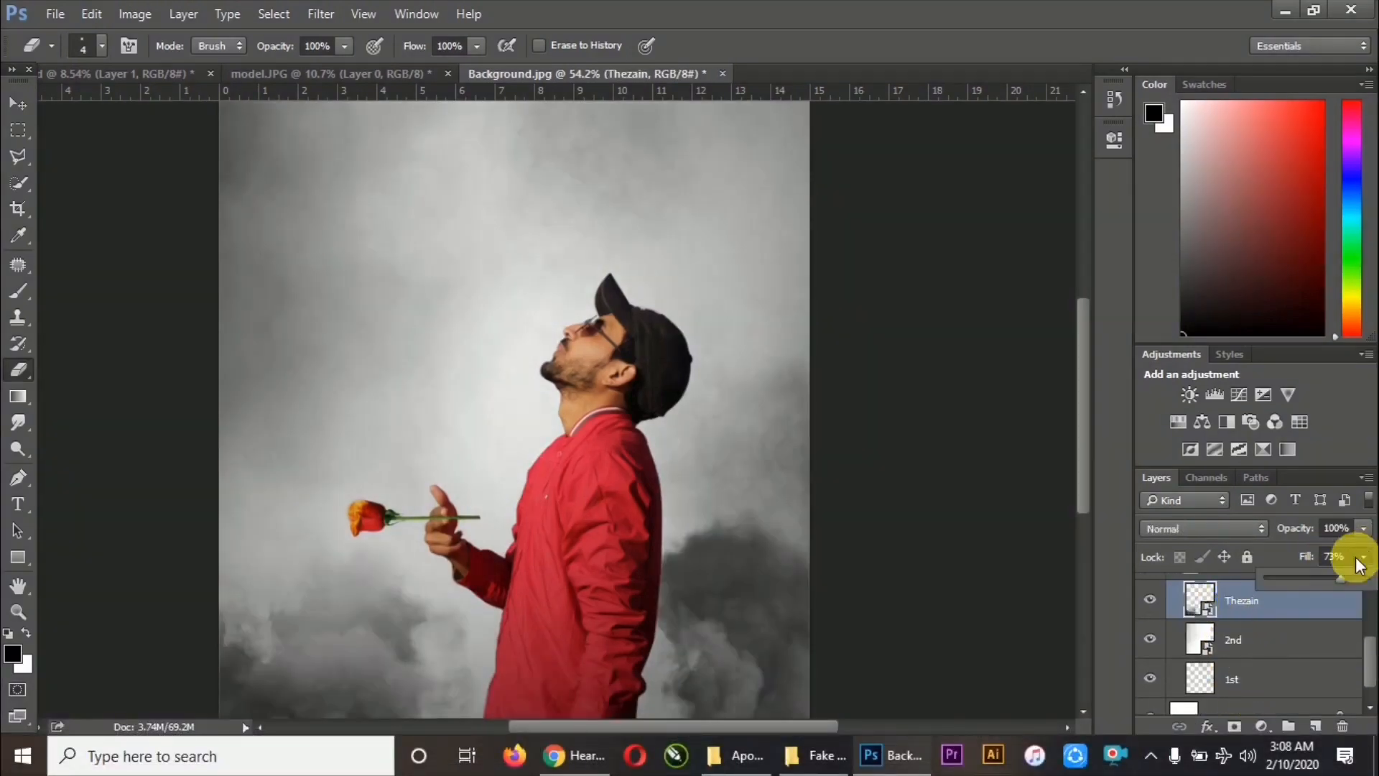
{"action": "left_click_drag", "start_coordinate": [1360, 565], "coordinate": [1324, 584]}
- Rasterize the Thezain layer and soften its dark clouds at the canvas's lower corners with a size 500 eraser
{"action": "left_click", "coordinate": [621, 530]}
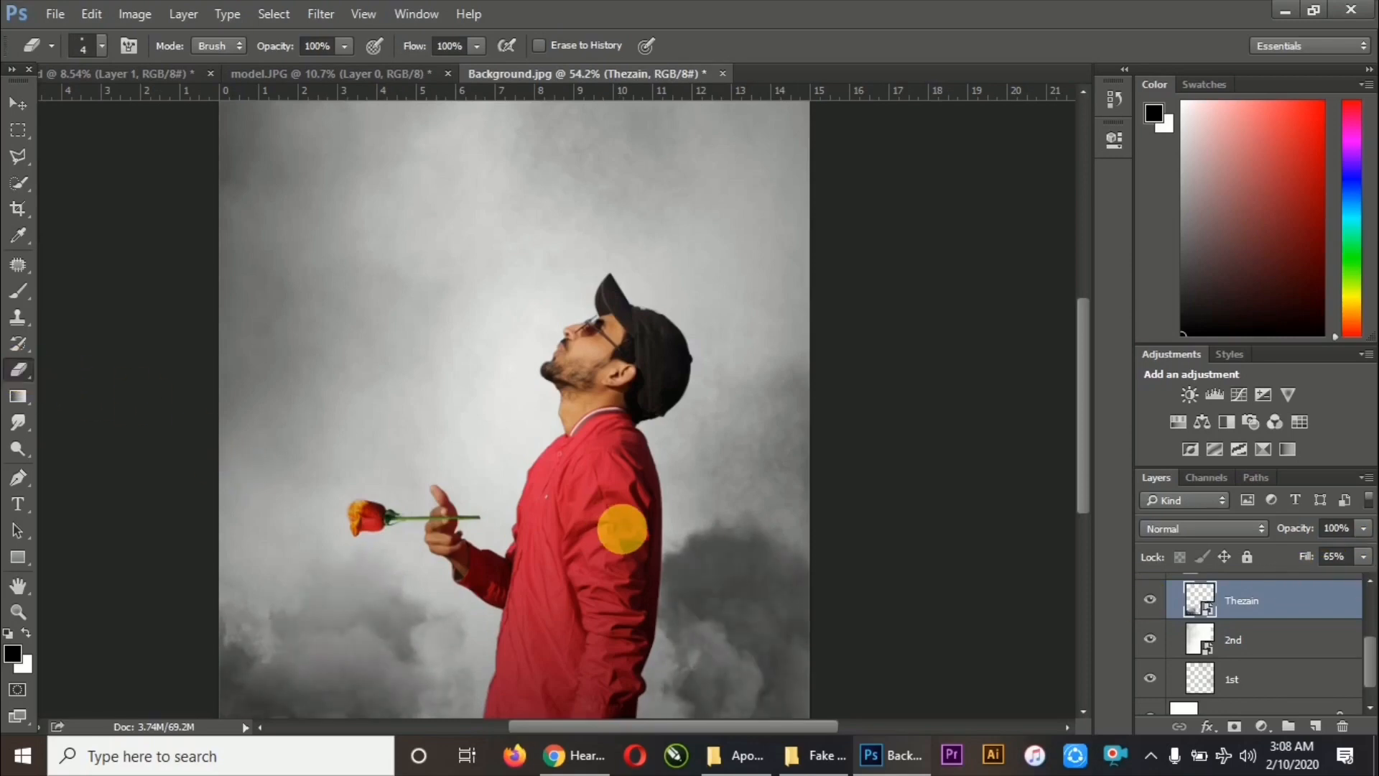
{"action": "left_click", "coordinate": [651, 309]}
{"action": "left_click_drag", "start_coordinate": [714, 502], "coordinate": [745, 550]}
{"action": "key", "text": "bracketright"}
{"action": "key", "text": "bracketright"}
{"action": "key", "text": "bracketright"}
{"action": "key", "text": "bracketright"}
{"action": "key", "text": "bracketright"}
{"action": "key", "text": "bracketright"}
{"action": "key", "text": "bracketright"}
{"action": "key", "text": "bracketright"}
{"action": "key", "text": "bracketright"}
{"action": "key", "text": "bracketright"}
{"action": "key", "text": "bracketright"}
{"action": "key", "text": "bracketright"}
{"action": "key", "text": "bracketright"}
{"action": "key", "text": "bracketright"}
{"action": "key", "text": "bracketright"}
{"action": "key", "text": "bracketright"}
{"action": "key", "text": "bracketright"}
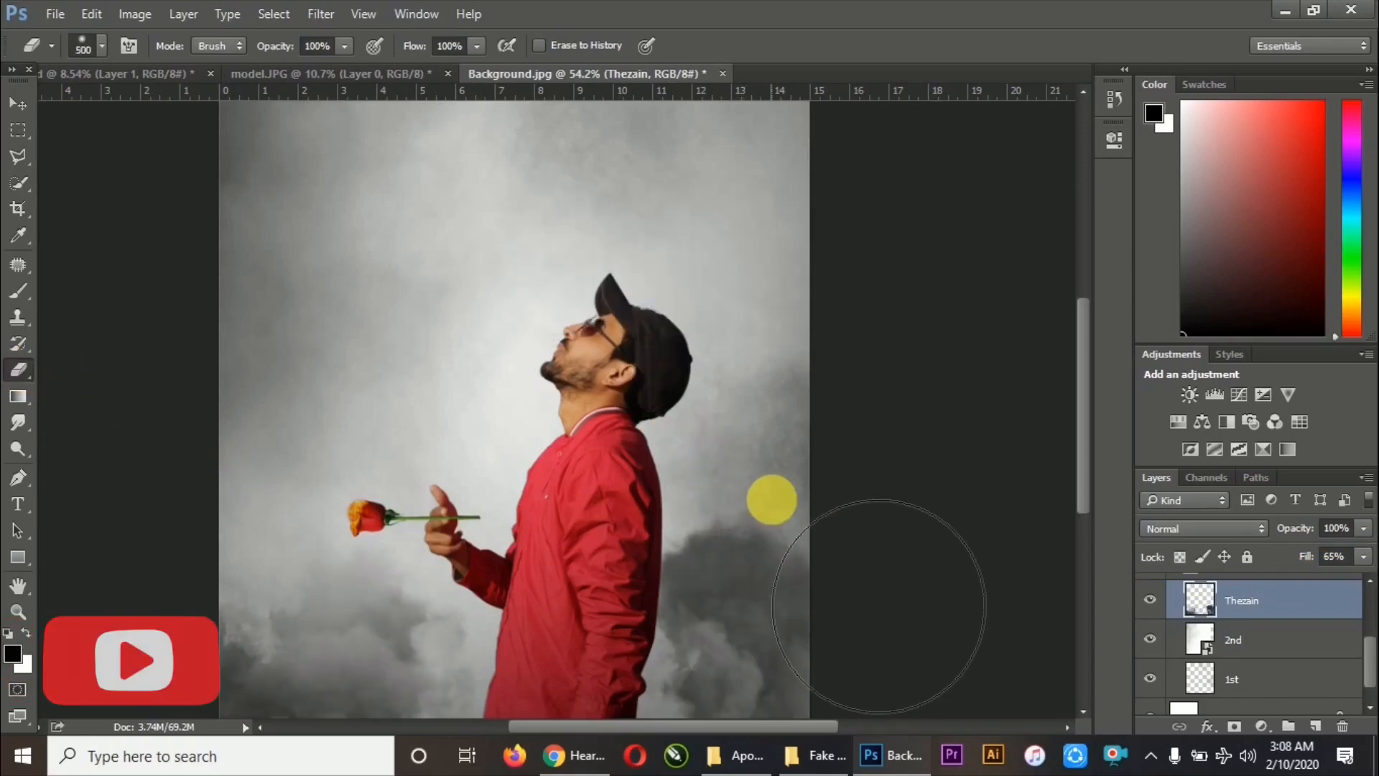
{"action": "mouse_move", "coordinate": [877, 606]}
{"action": "left_mouse_down"}
{"action": "mouse_move", "coordinate": [781, 645]}
{"action": "mouse_move", "coordinate": [454, 691]}
{"action": "mouse_move", "coordinate": [392, 686]}
{"action": "mouse_move", "coordinate": [770, 646]}
{"action": "mouse_move", "coordinate": [732, 642]}
{"action": "left_mouse_up"}
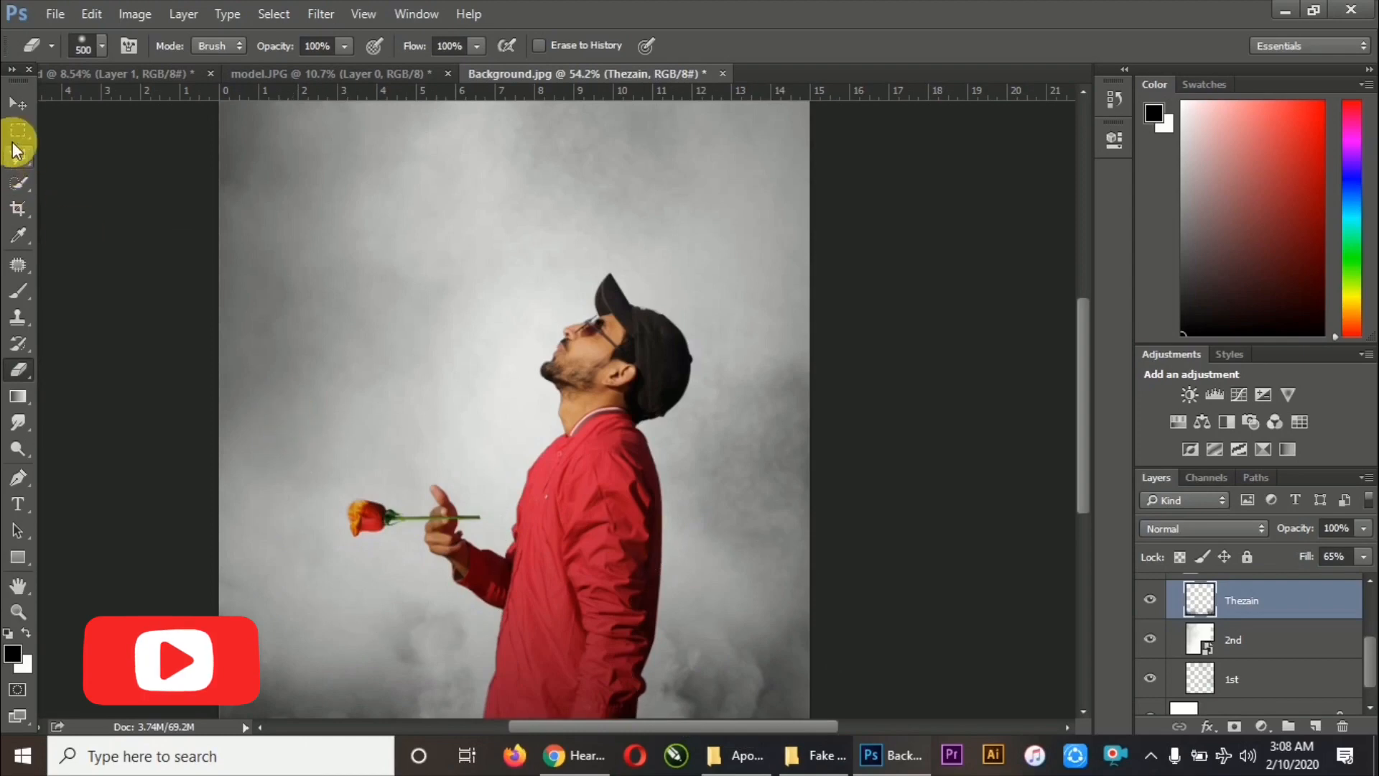
- Switch to the Move tool and collapse the Smoke group
{"action": "left_click", "coordinate": [18, 104]}
{"action": "scroll", "coordinate": [1270, 607], "scroll_direction": "up", "scroll_amount": 1}
{"action": "left_click", "coordinate": [1175, 592]}
{"action": "scroll", "coordinate": [647, 582], "scroll_direction": "down", "scroll_amount": 1}
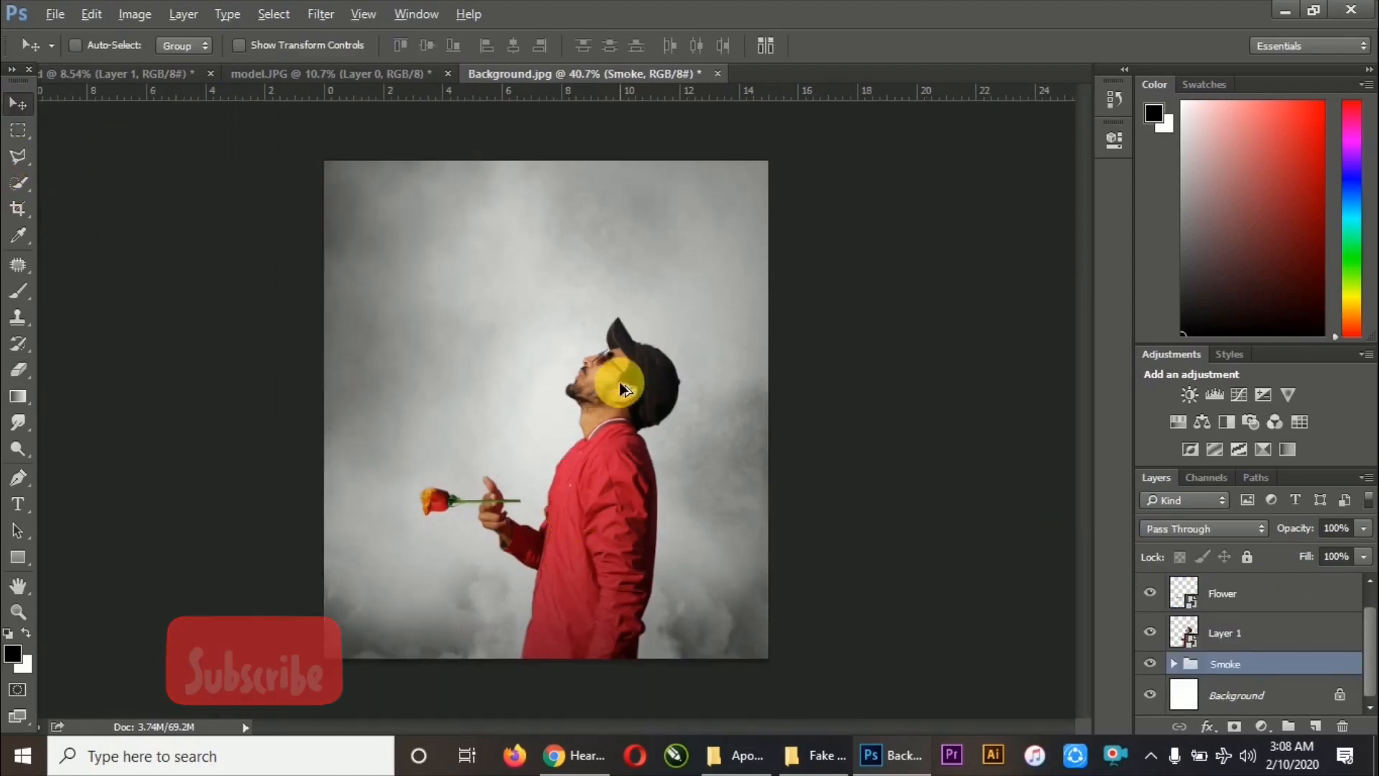
- Duplicate the Flower layer
{"action": "scroll", "coordinate": [477, 508], "scroll_direction": "up", "scroll_amount": 3}
{"action": "scroll", "coordinate": [1185, 616], "scroll_direction": "up", "scroll_amount": 1}
{"action": "left_click", "coordinate": [1165, 624]}
{"action": "scroll", "coordinate": [524, 537], "scroll_direction": "up", "scroll_amount": 7}
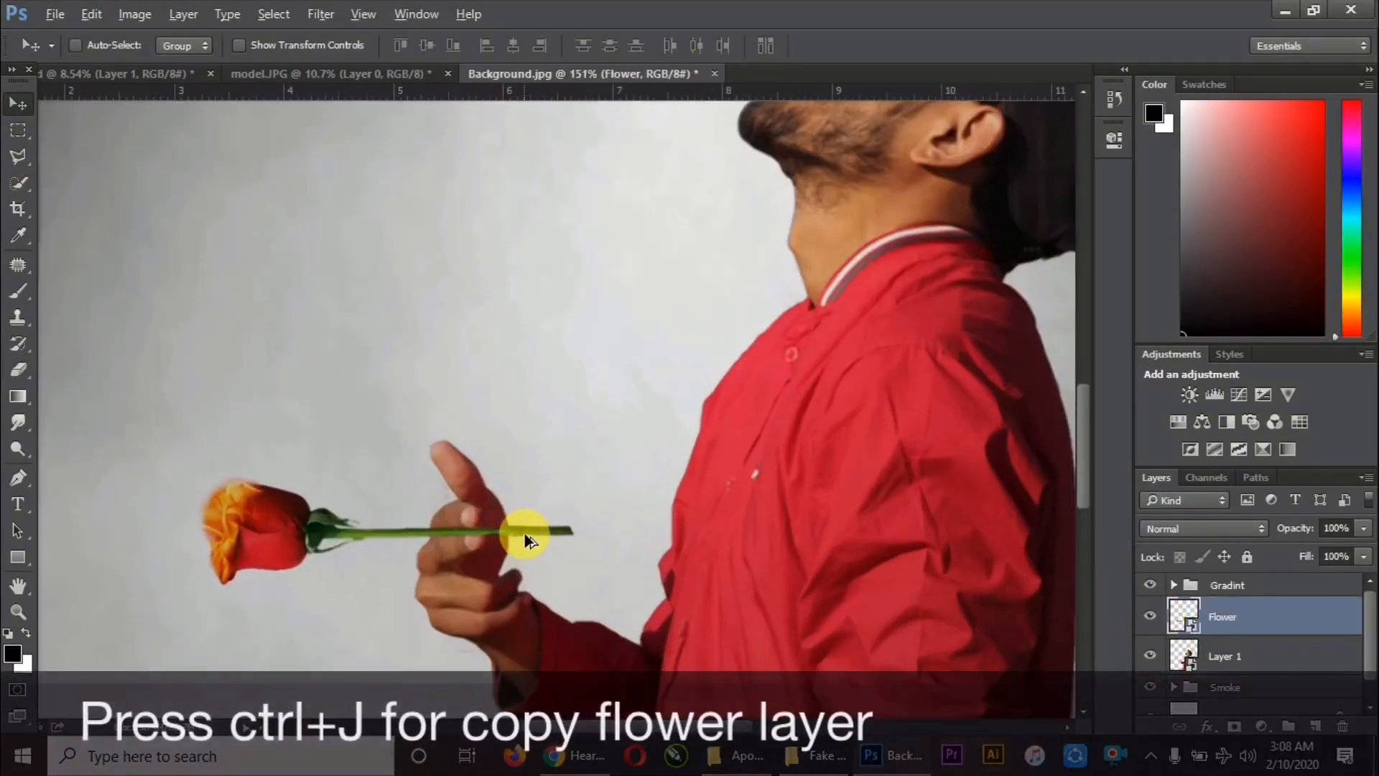
{"action": "key", "text": "ctrl+j"}
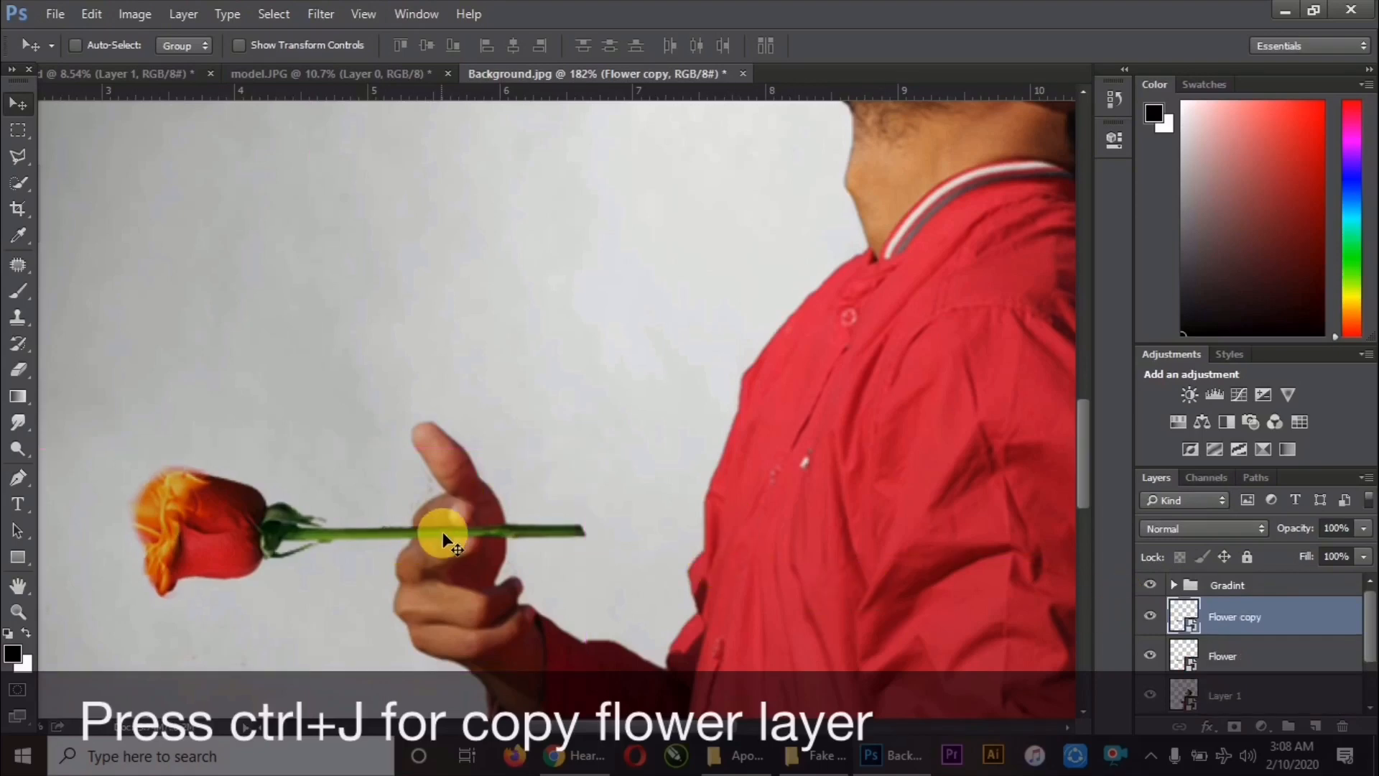
{"action": "left_click", "coordinate": [1236, 622]}
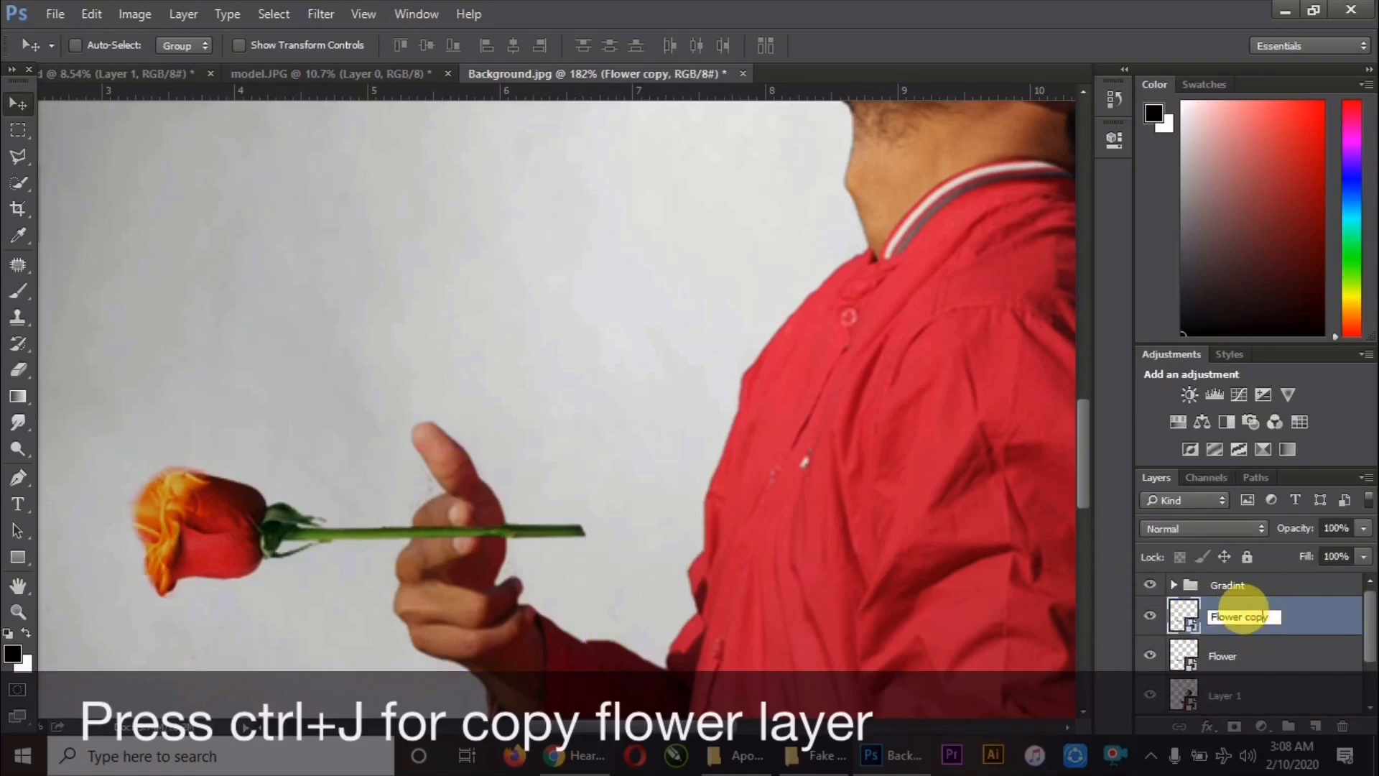
- Hide the original Flower layer and rasterize the Flower copy layer for erasing
{"action": "left_click", "coordinate": [1150, 656]}
{"action": "left_click", "coordinate": [18, 369]}
{"action": "left_click", "coordinate": [216, 529]}
{"action": "left_click", "coordinate": [633, 312]}
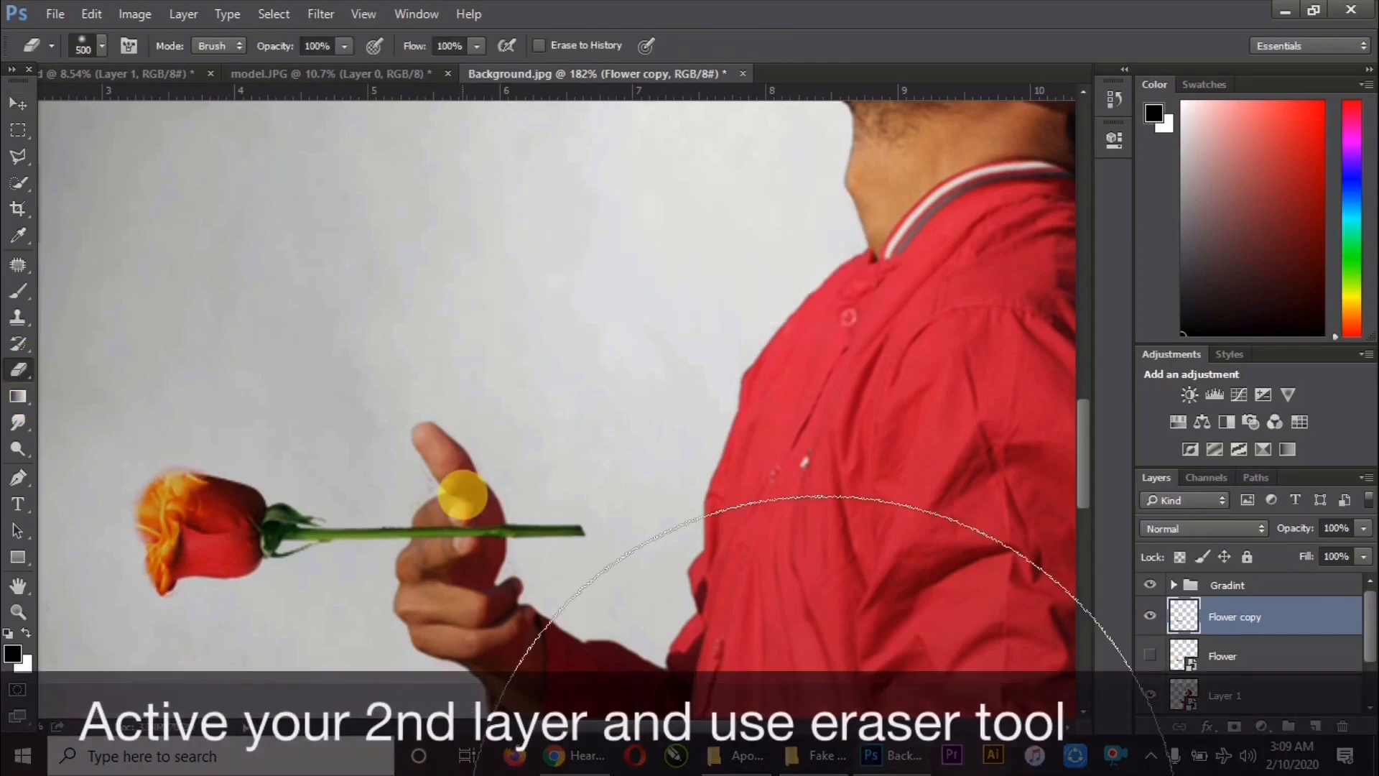
- Erase the blossom and the stem in front of the fingers on the Flower copy layer with a size 60 eraser
{"action": "key", "text": "bracketleft"}
{"action": "key", "text": "bracketleft"}
{"action": "key", "text": "bracketleft"}
{"action": "key", "text": "bracketleft"}
{"action": "key", "text": "bracketleft"}
{"action": "key", "text": "bracketleft"}
{"action": "key", "text": "bracketleft"}
{"action": "key", "text": "bracketleft"}
{"action": "mouse_move", "coordinate": [395, 528]}
{"action": "left_mouse_down"}
{"action": "mouse_move", "coordinate": [185, 570]}
{"action": "mouse_move", "coordinate": [246, 564]}
{"action": "left_mouse_up"}
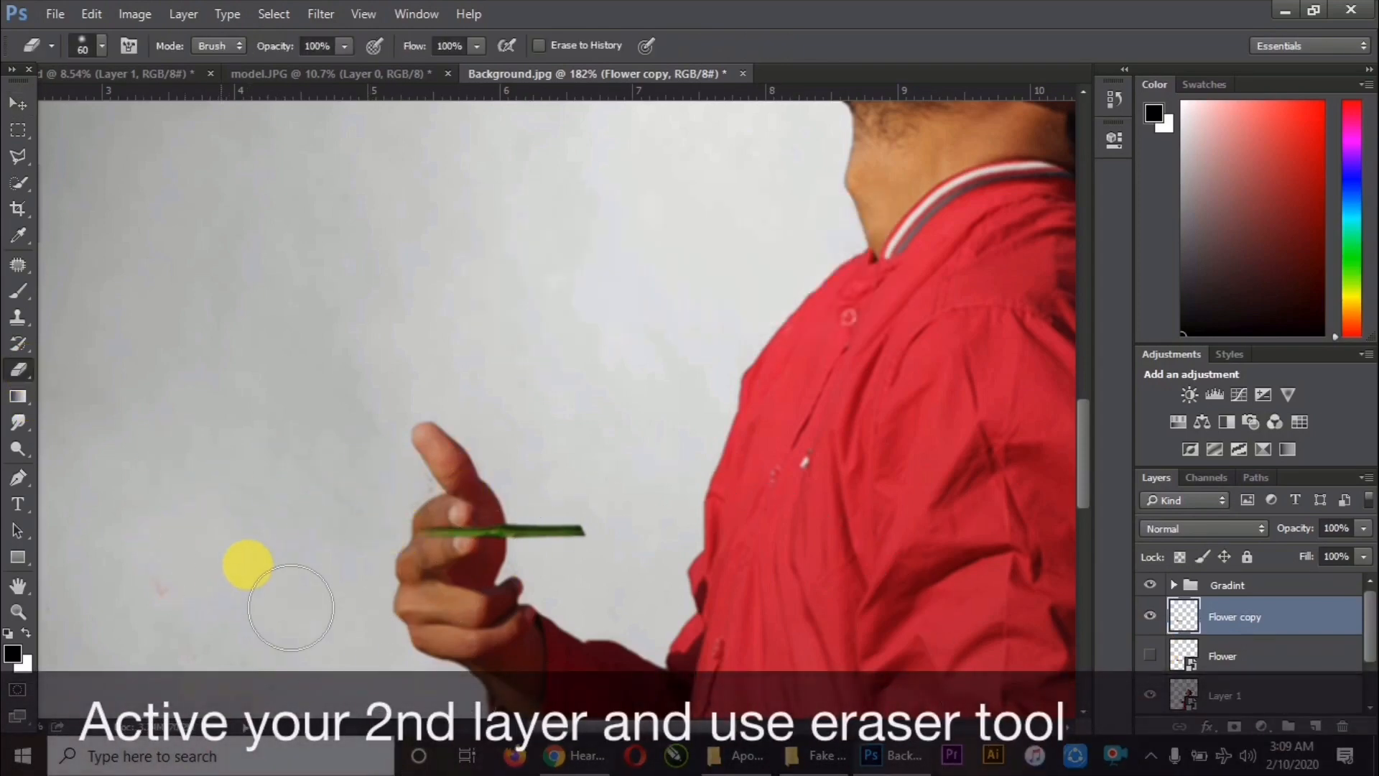
- Nudge the remaining stem piece on the Flower copy layer slightly upward between the fingertips and set the eraser size to 15
{"action": "scroll", "coordinate": [385, 554], "scroll_direction": "up", "scroll_amount": 5}
{"action": "scroll", "coordinate": [558, 625], "scroll_direction": "down", "scroll_amount": 2}
{"action": "key", "text": "bracketleft"}
{"action": "key", "text": "bracketleft"}
{"action": "key", "text": "bracketleft"}
{"action": "key", "text": "bracketleft"}
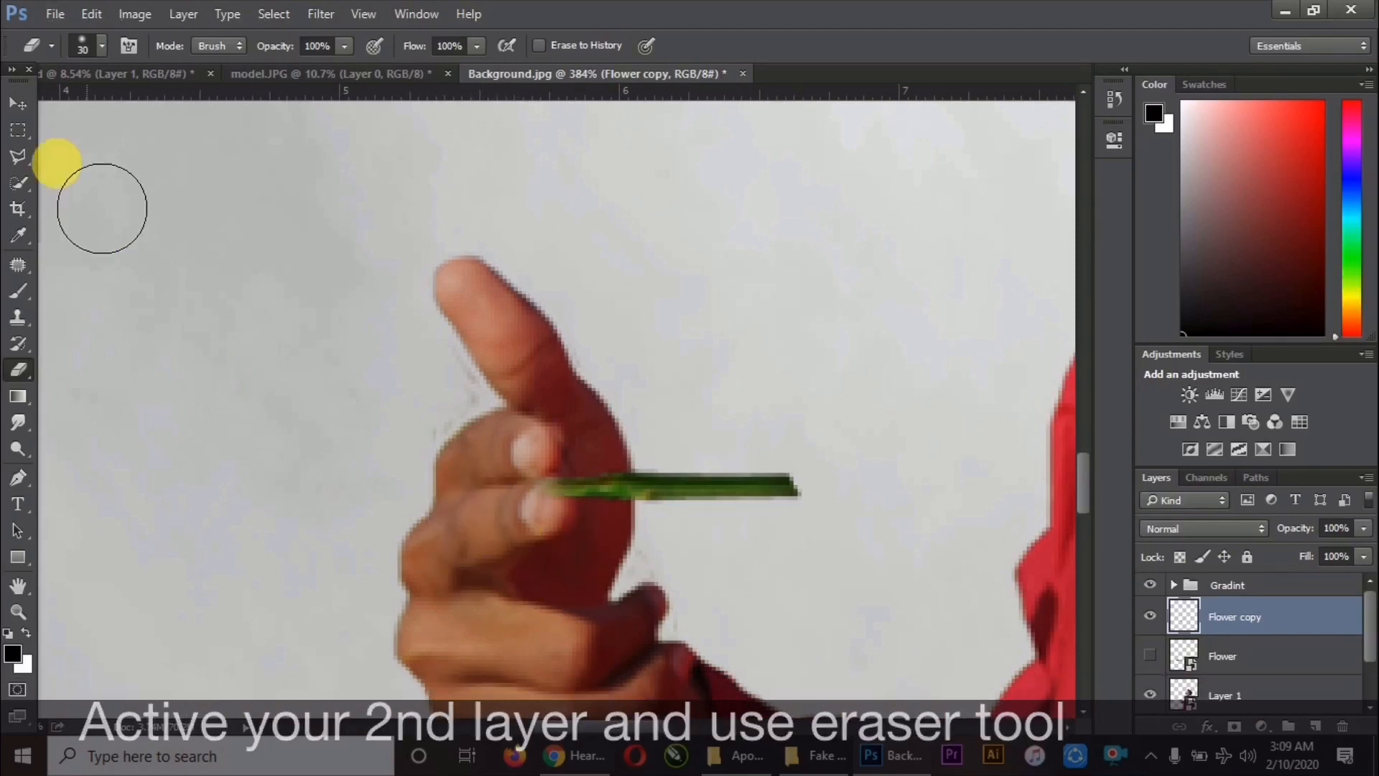
{"action": "left_click", "coordinate": [18, 104]}
{"action": "key", "text": "Up"}
{"action": "key", "text": "Up"}
{"action": "key", "text": "Up"}
{"action": "key", "text": "Up"}
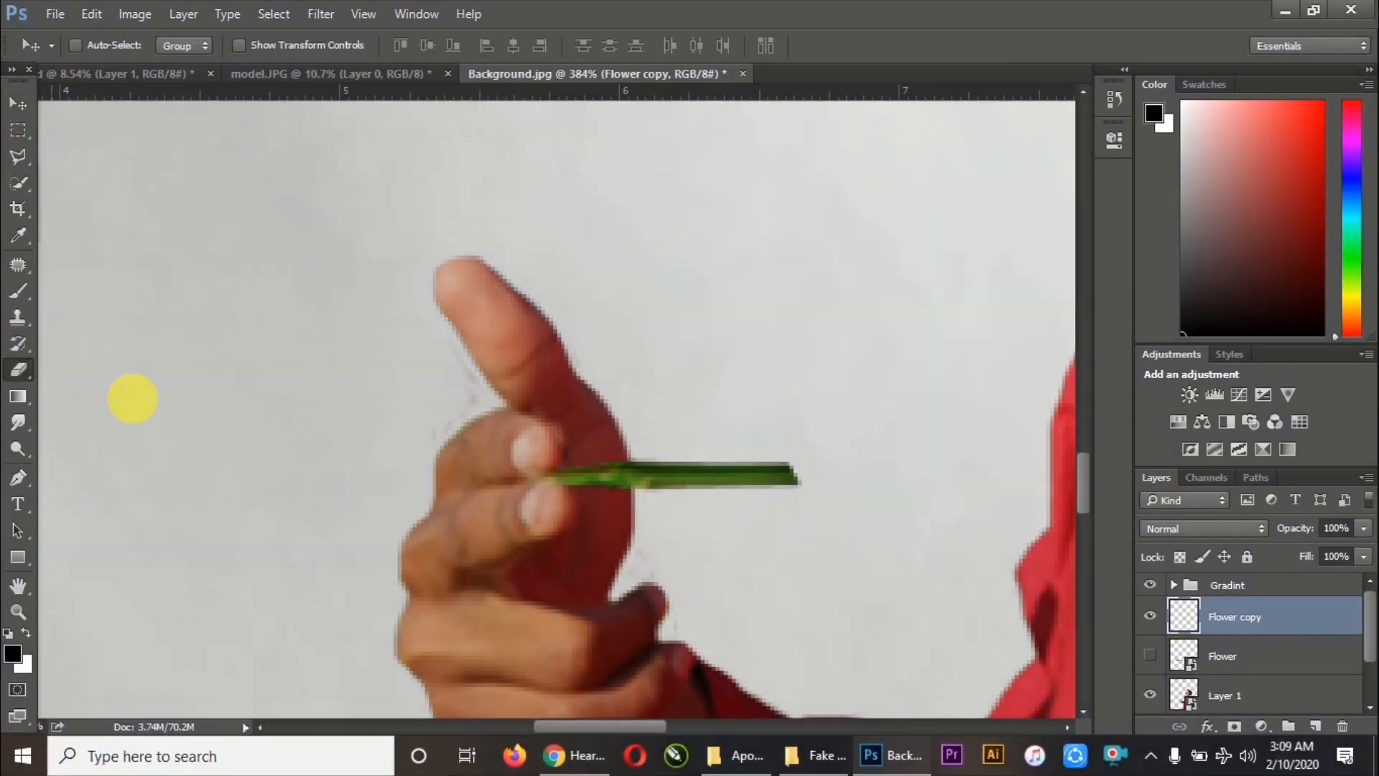
{"action": "key", "text": "e"}
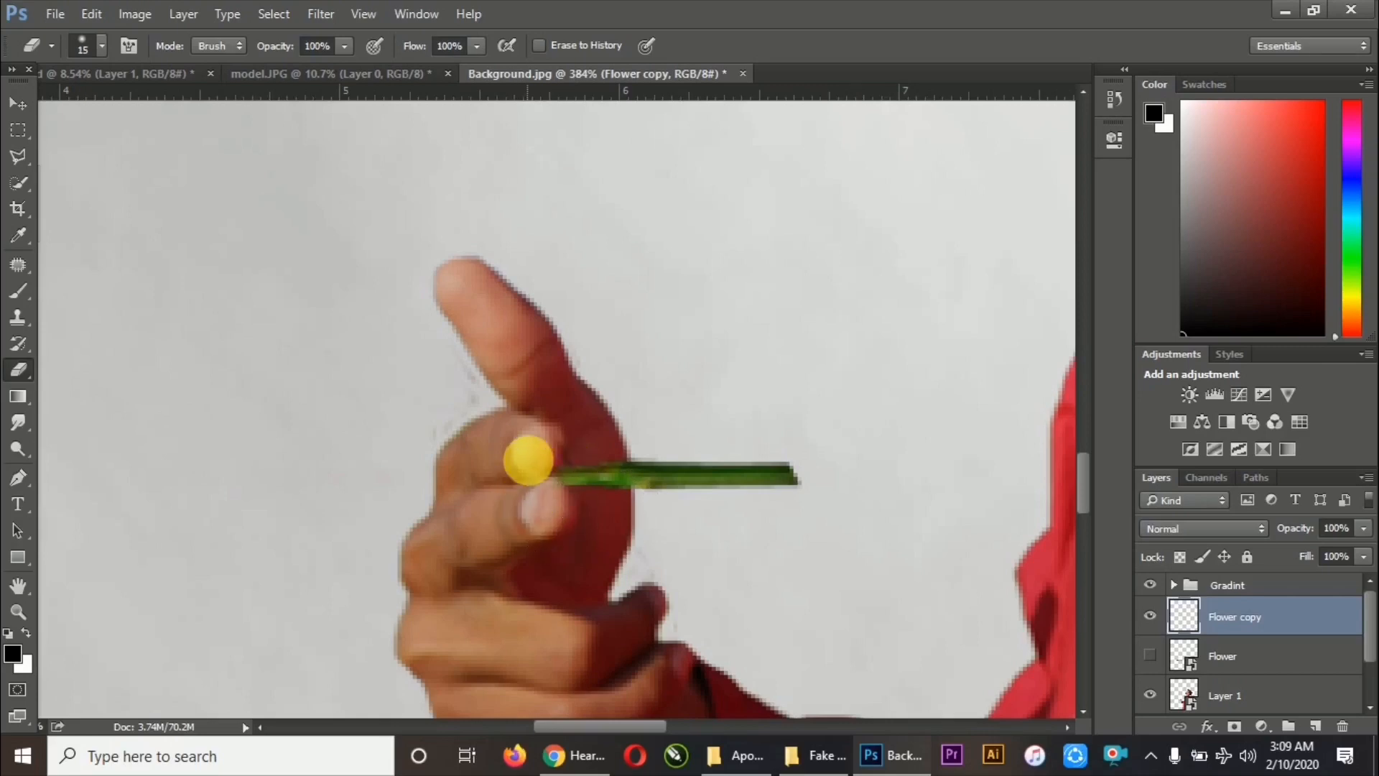
- Rotate the remaining stem piece slightly clockwise with Free Transform and reposition it at the fingertips
{"action": "left_click", "coordinate": [18, 104]}
{"action": "key", "text": "ctrl+t"}
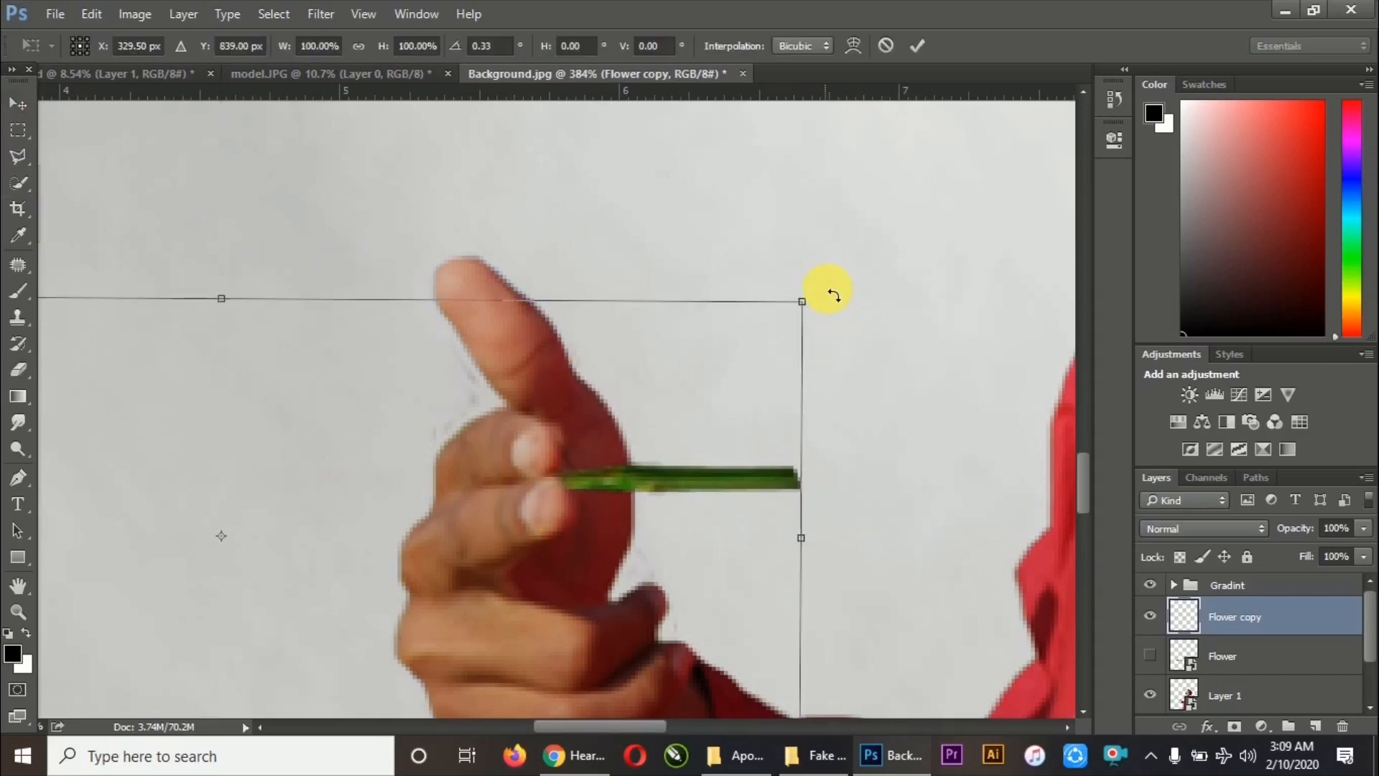
{"action": "left_click_drag", "start_coordinate": [813, 290], "coordinate": [837, 335]}
{"action": "left_click_drag", "start_coordinate": [630, 503], "coordinate": [625, 476]}
{"action": "left_click", "coordinate": [917, 45]}
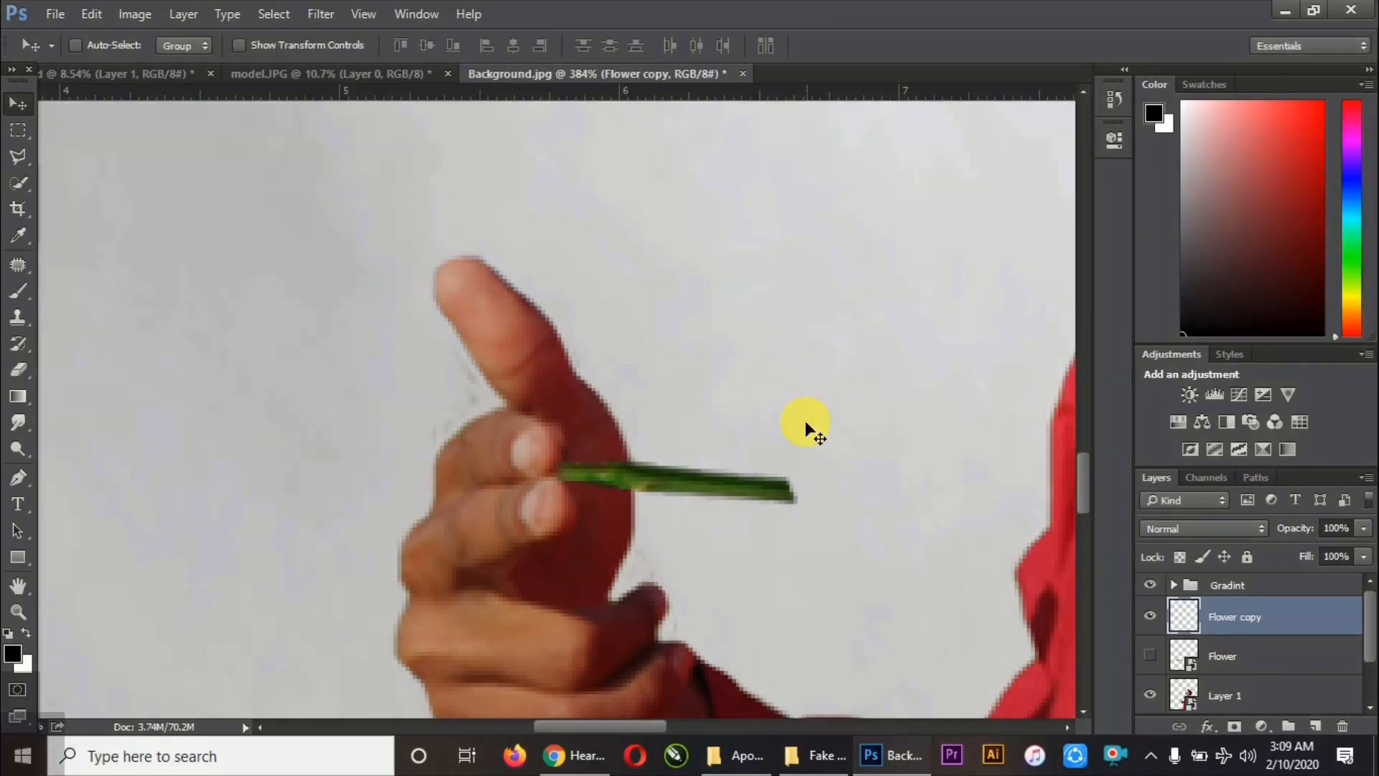
- Show the Flower layer, hide Flower copy, then rasterize Flower and erase its stem beyond the fingertips with a size 15 eraser
{"action": "scroll", "coordinate": [748, 494], "scroll_direction": "down", "scroll_amount": 2}
{"action": "left_click", "coordinate": [1150, 655]}
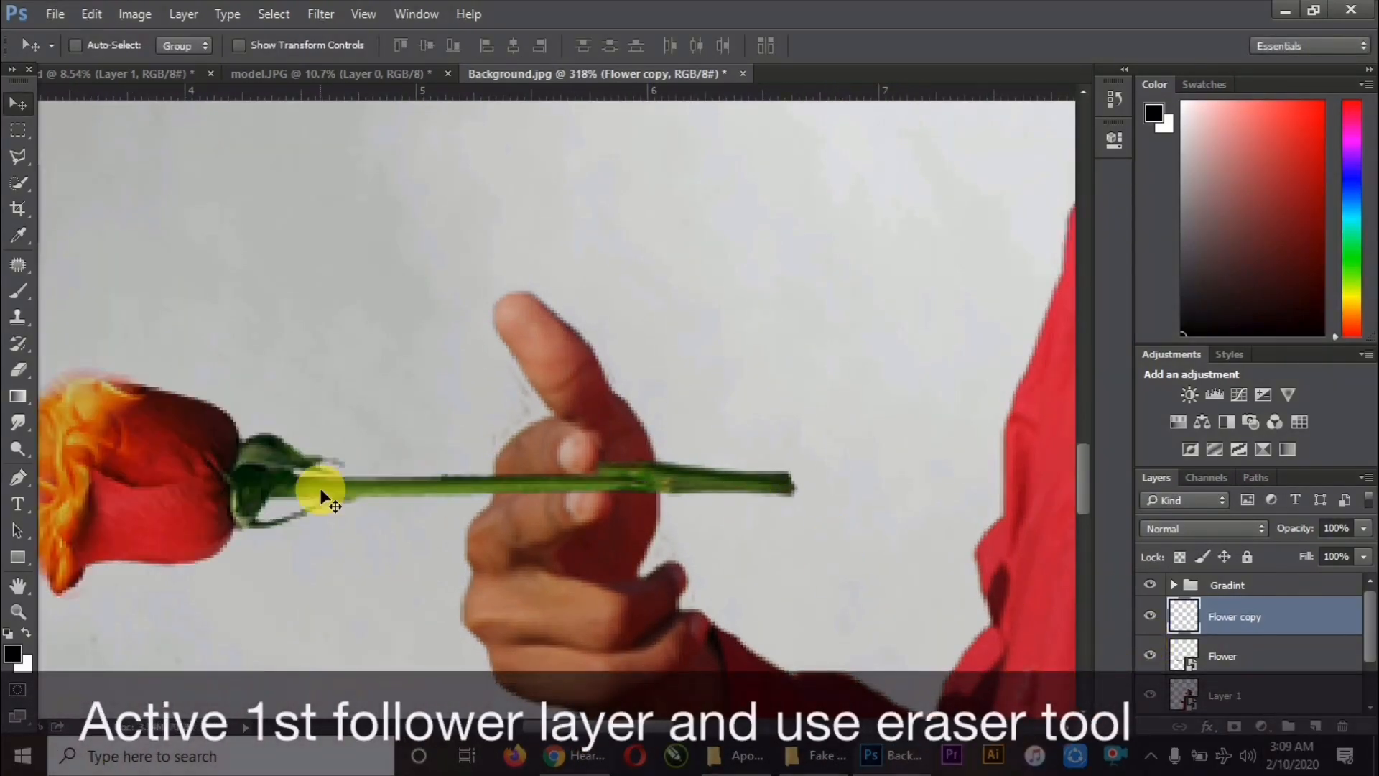
{"action": "left_click", "coordinate": [20, 368]}
{"action": "left_click", "coordinate": [1230, 665]}
{"action": "left_click", "coordinate": [1149, 616]}
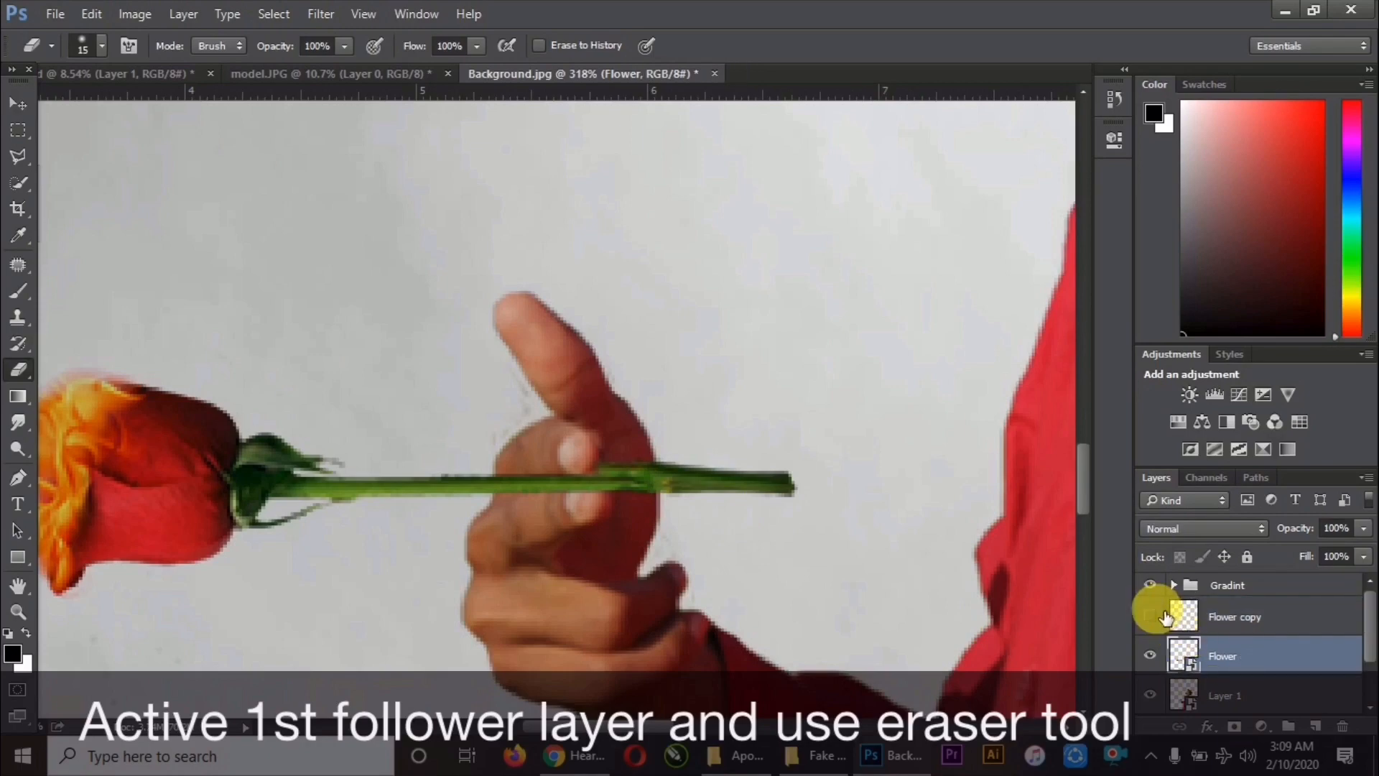
{"action": "left_click", "coordinate": [624, 490]}
{"action": "left_click", "coordinate": [640, 311]}
{"action": "left_click_drag", "start_coordinate": [646, 489], "coordinate": [802, 495]}
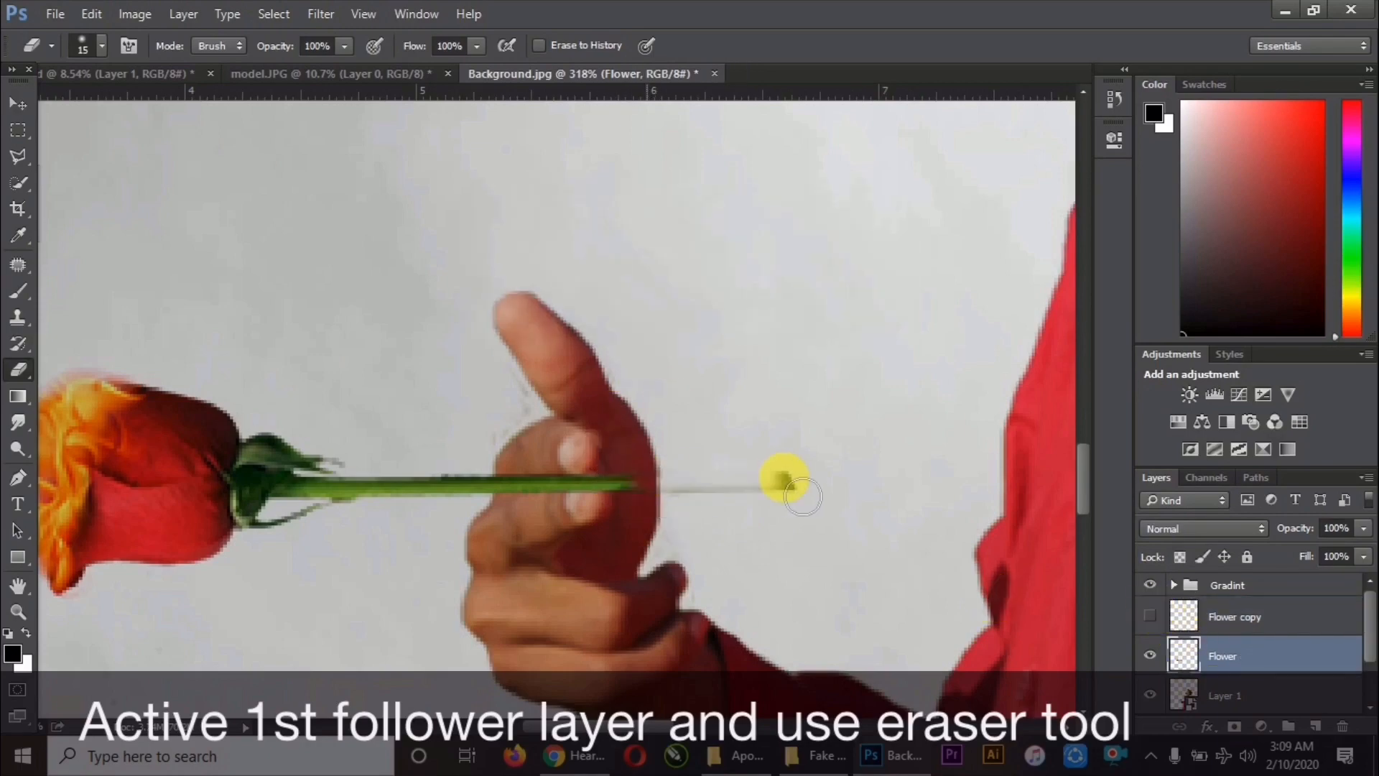
- Move the Flower layer up 0.014 in with Free Transform and trim its stem end at the fingertips
{"action": "scroll", "coordinate": [632, 489], "scroll_direction": "up", "scroll_amount": 5}
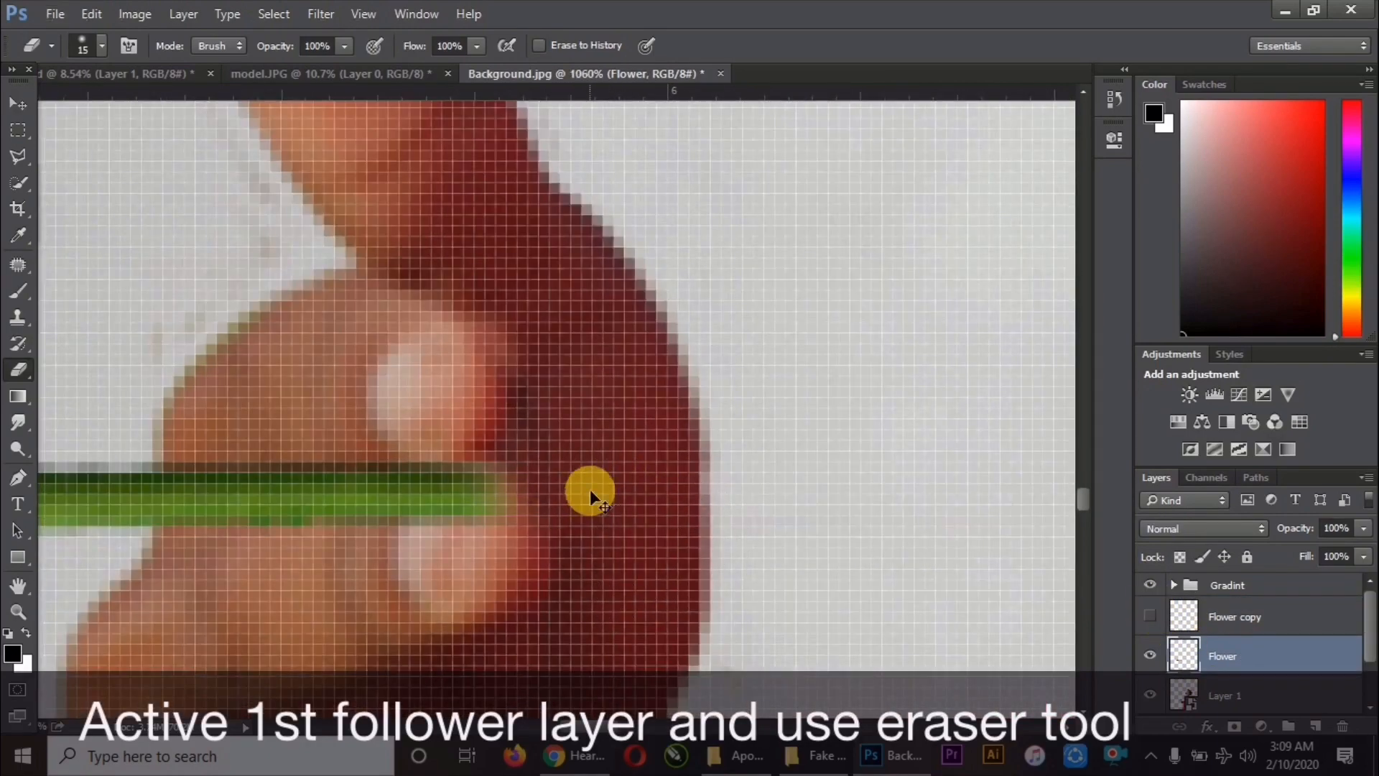
{"action": "key", "text": "ctrl+t"}
{"action": "scroll", "coordinate": [594, 486], "scroll_direction": "down", "scroll_amount": 2}
{"action": "left_click_drag", "start_coordinate": [475, 502], "coordinate": [476, 494]}
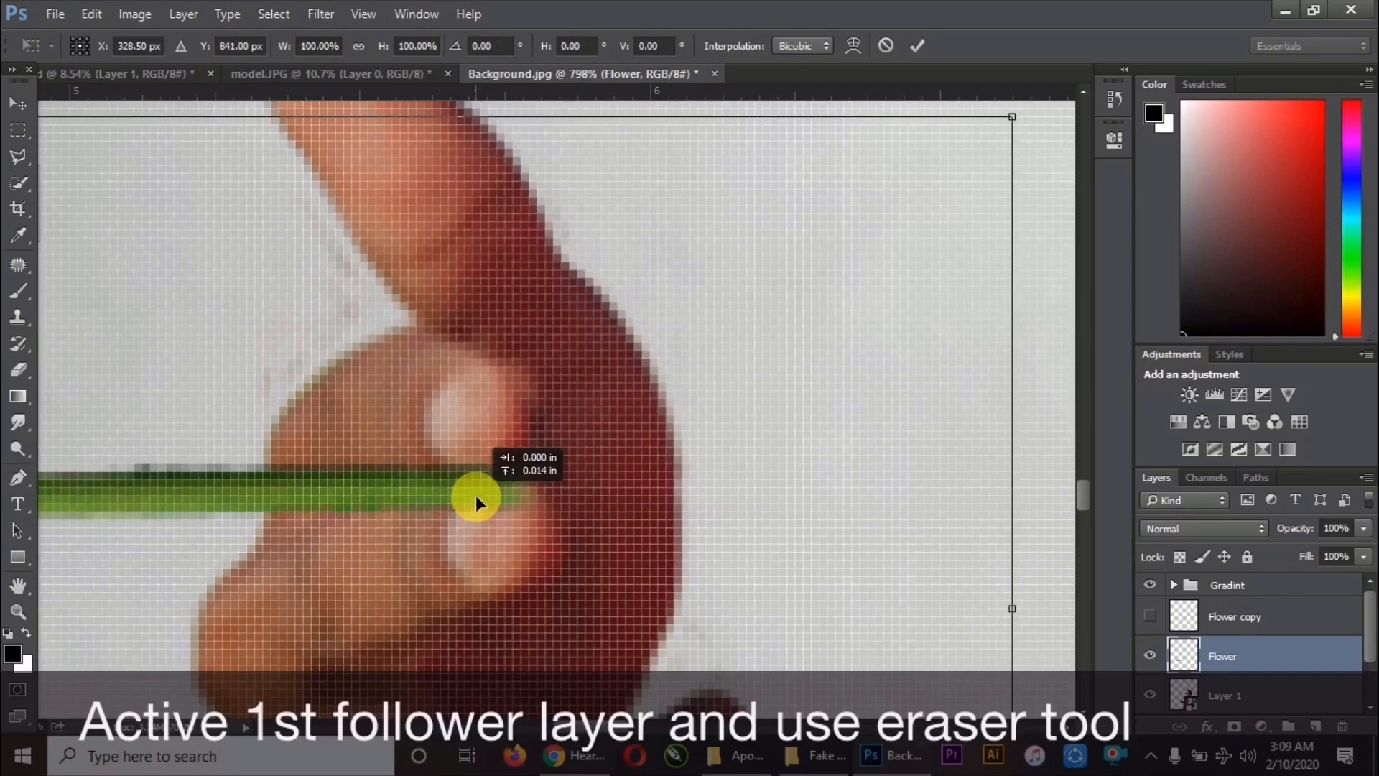
{"action": "left_click", "coordinate": [918, 47]}
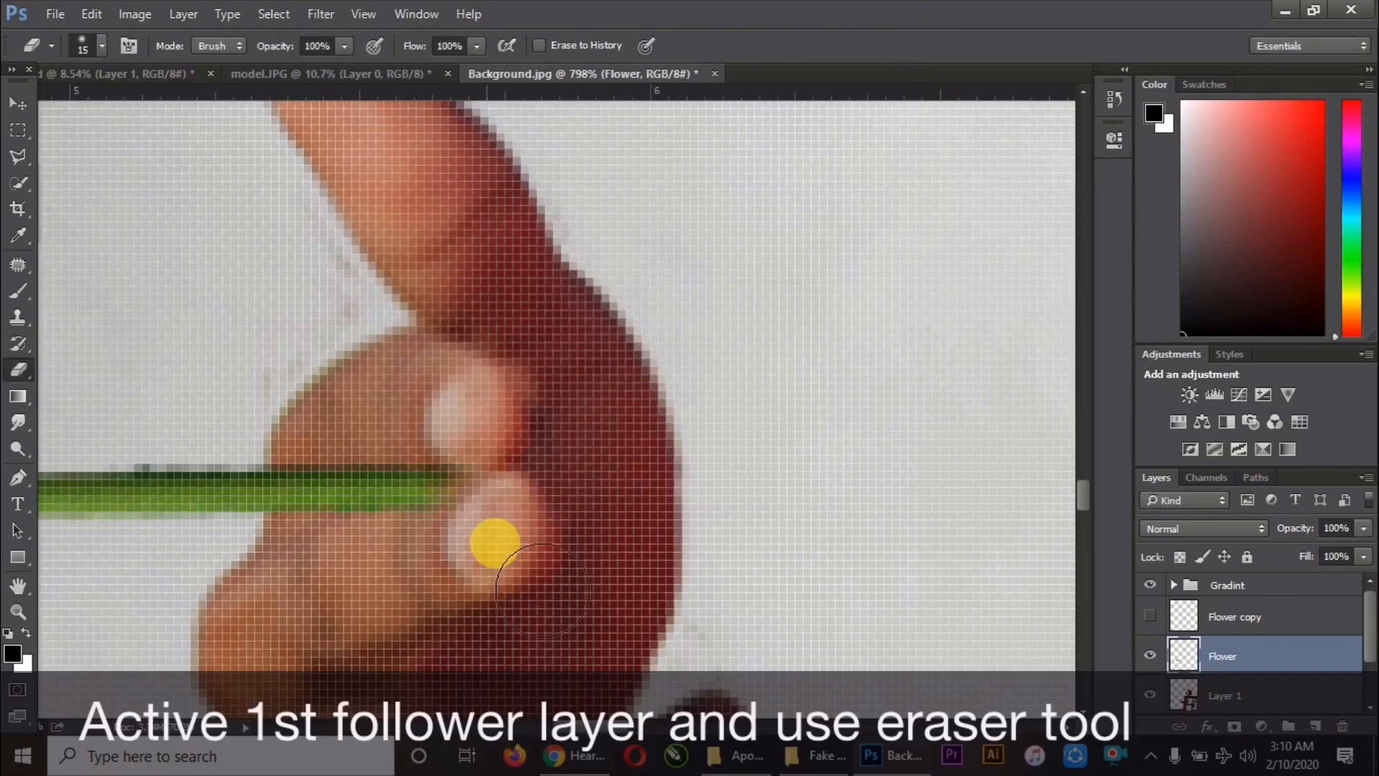
- Show the Flower copy layer again and check the stem's alignment in the whole composition
{"action": "scroll", "coordinate": [474, 517], "scroll_direction": "down", "scroll_amount": 8}
{"action": "left_click", "coordinate": [18, 104]}
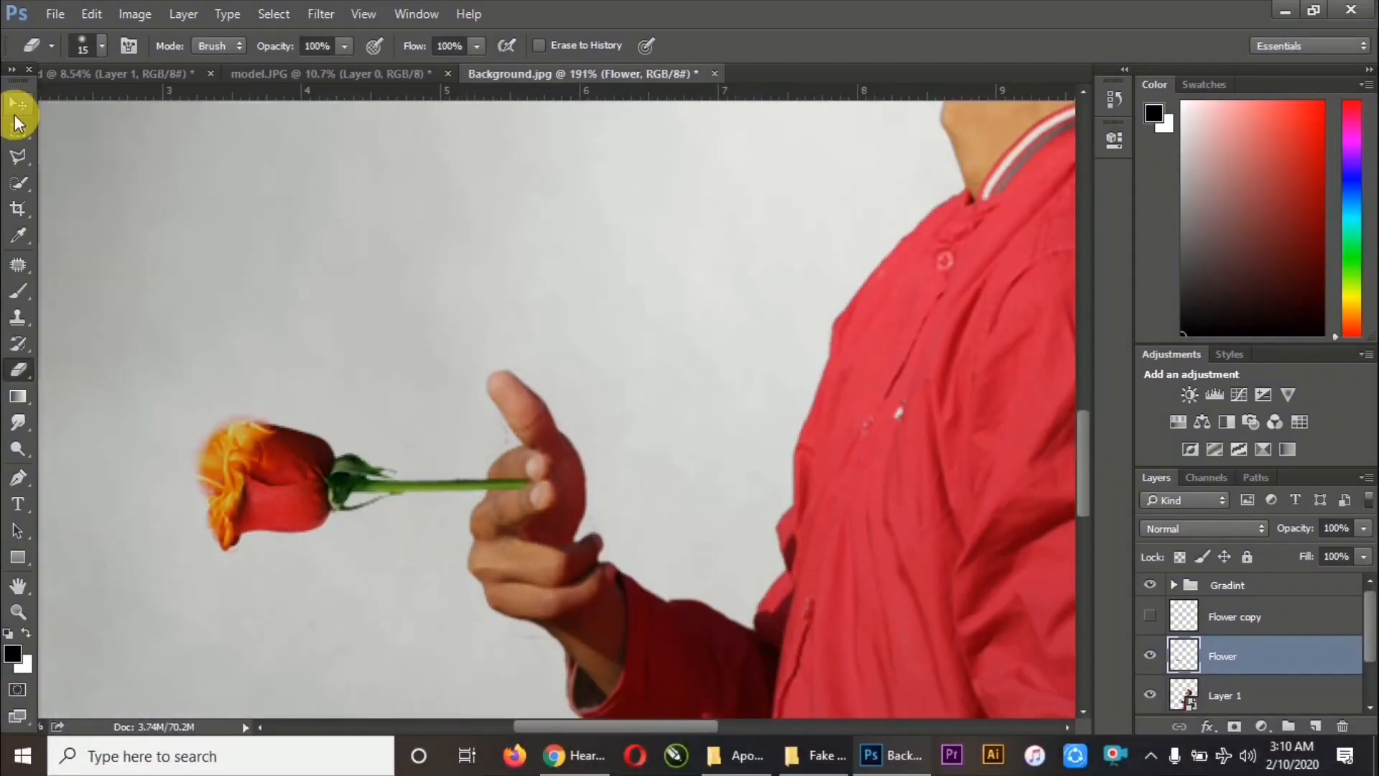
{"action": "scroll", "coordinate": [431, 392], "scroll_direction": "down", "scroll_amount": 3}
{"action": "scroll", "coordinate": [594, 492], "scroll_direction": "down", "scroll_amount": 1}
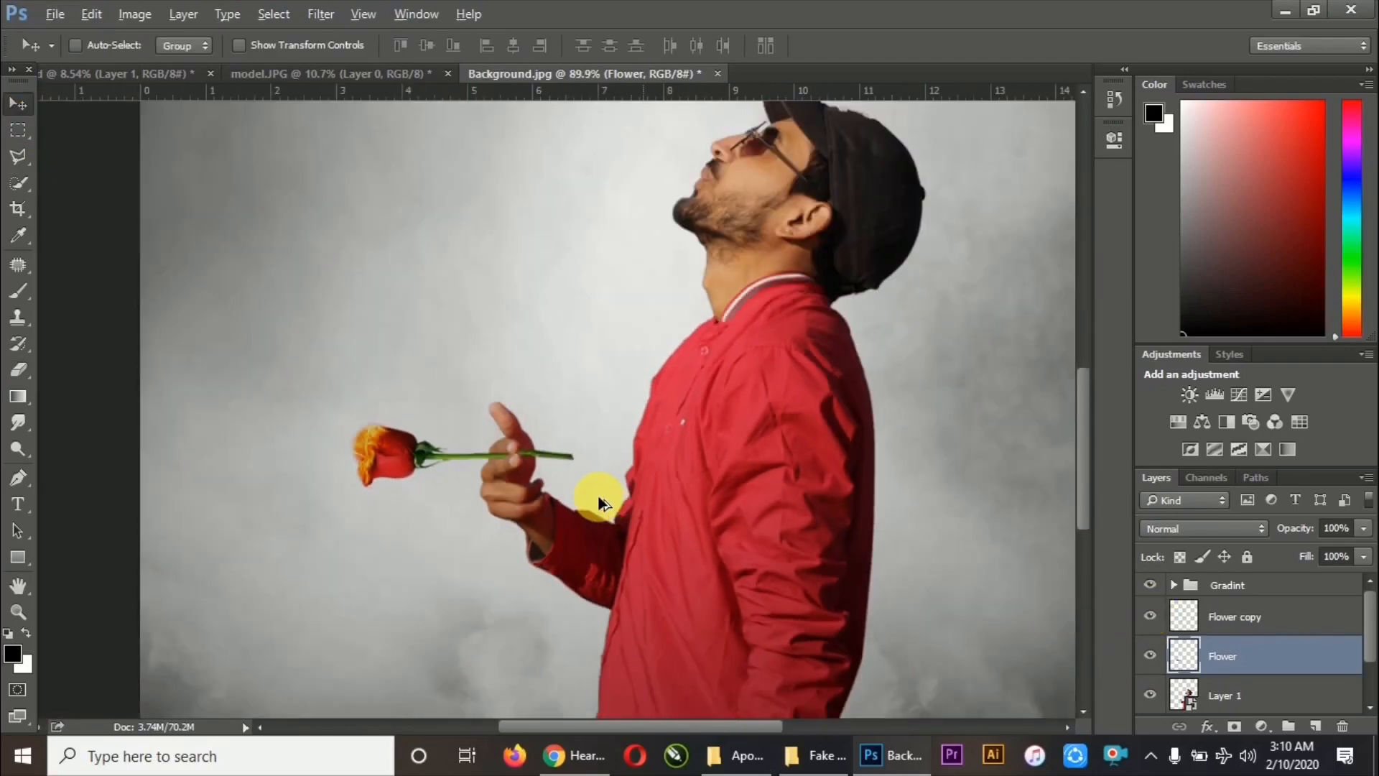
{"action": "scroll", "coordinate": [567, 467], "scroll_direction": "up", "scroll_amount": 1}
{"action": "scroll", "coordinate": [558, 492], "scroll_direction": "down", "scroll_amount": 3}
{"action": "scroll", "coordinate": [528, 478], "scroll_direction": "up", "scroll_amount": 1}
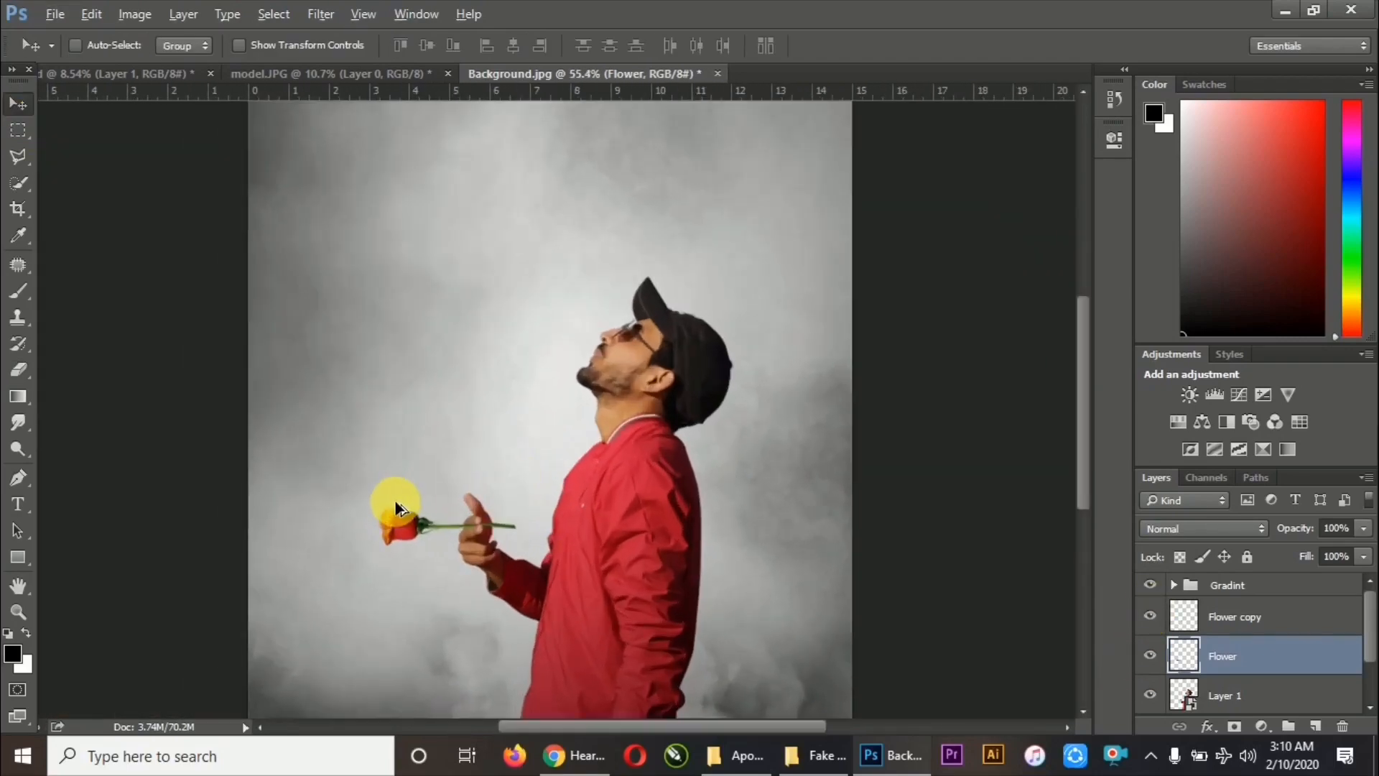
{"action": "scroll", "coordinate": [395, 502], "scroll_direction": "down", "scroll_amount": 1}
- Open Ash.jpg from the Fake Love folder and outline the left cluster of glowing embers with the Polygonal Lasso tool
{"action": "left_click", "coordinate": [819, 755]}
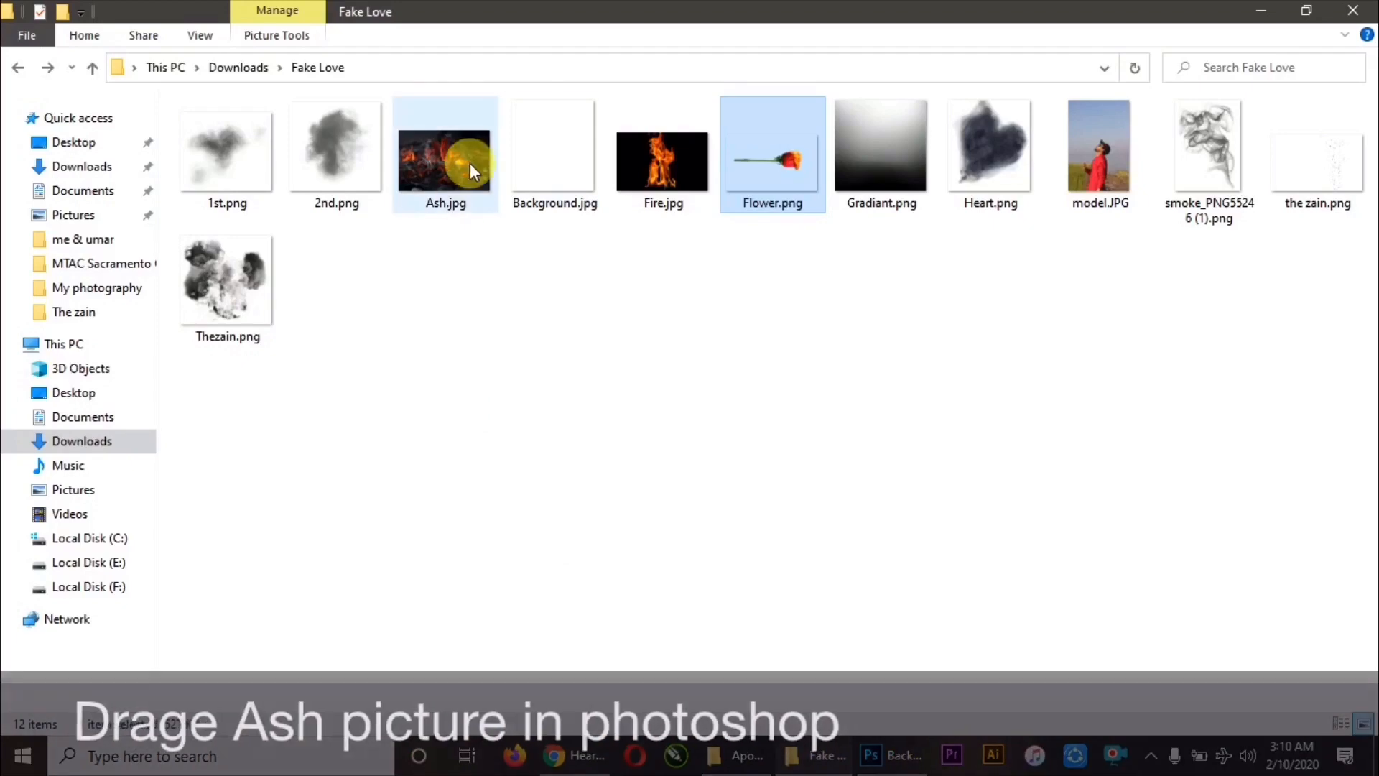
{"action": "left_click_drag", "start_coordinate": [470, 163], "coordinate": [816, 76]}
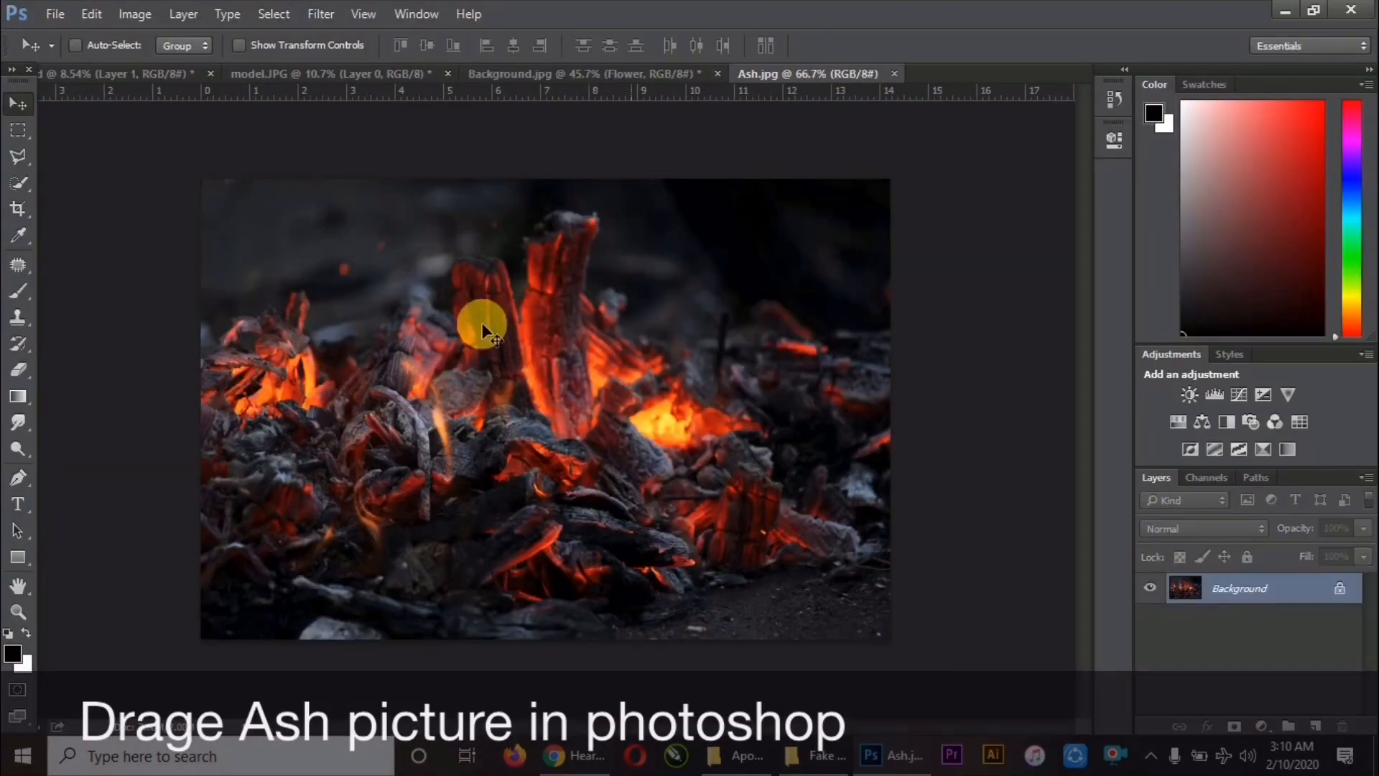
{"action": "left_click", "coordinate": [16, 156]}
{"action": "left_click", "coordinate": [202, 359]}
{"action": "left_click", "coordinate": [225, 353]}
{"action": "left_click", "coordinate": [228, 336]}
{"action": "left_click", "coordinate": [245, 317]}
{"action": "left_click", "coordinate": [274, 314]}
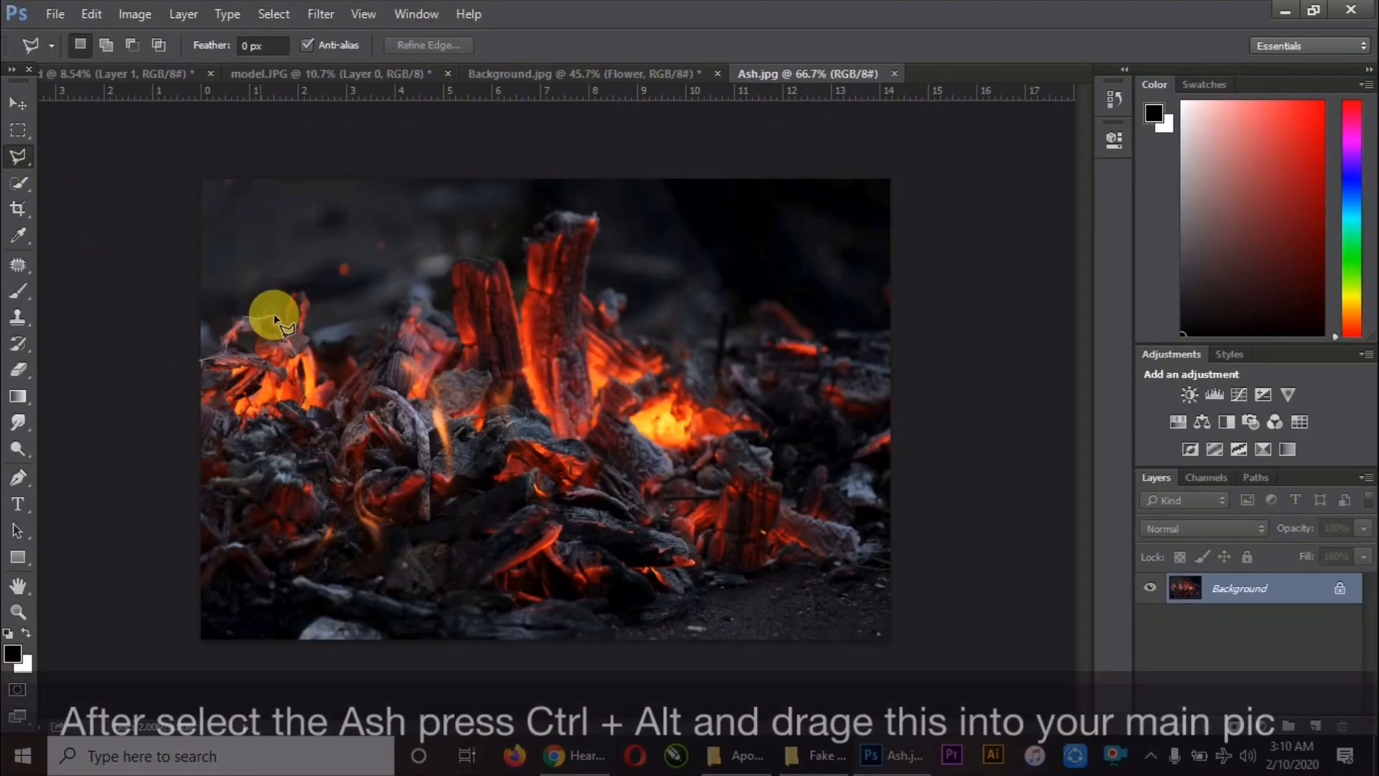
{"action": "left_click", "coordinate": [286, 289]}
{"action": "left_click", "coordinate": [304, 289]}
{"action": "left_click", "coordinate": [351, 376]}
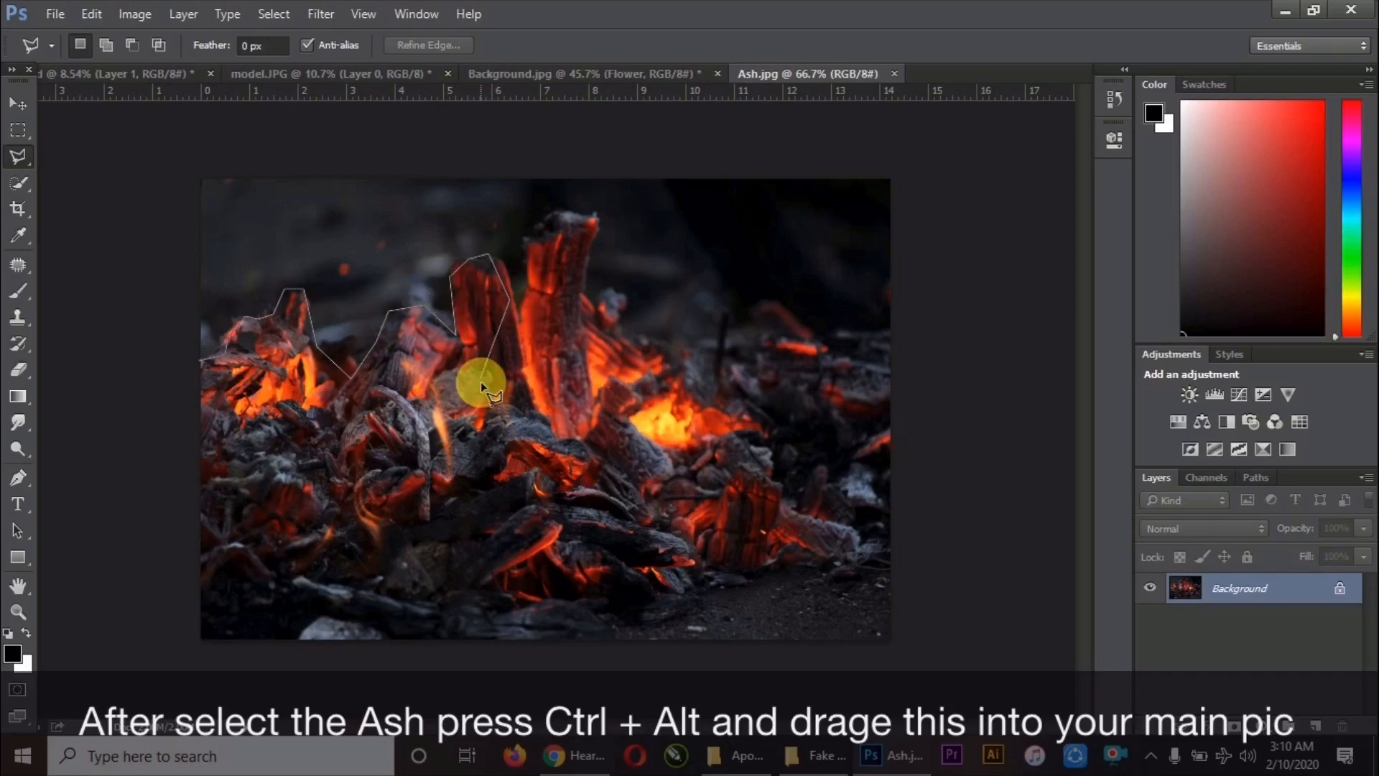
{"action": "left_click", "coordinate": [202, 369]}
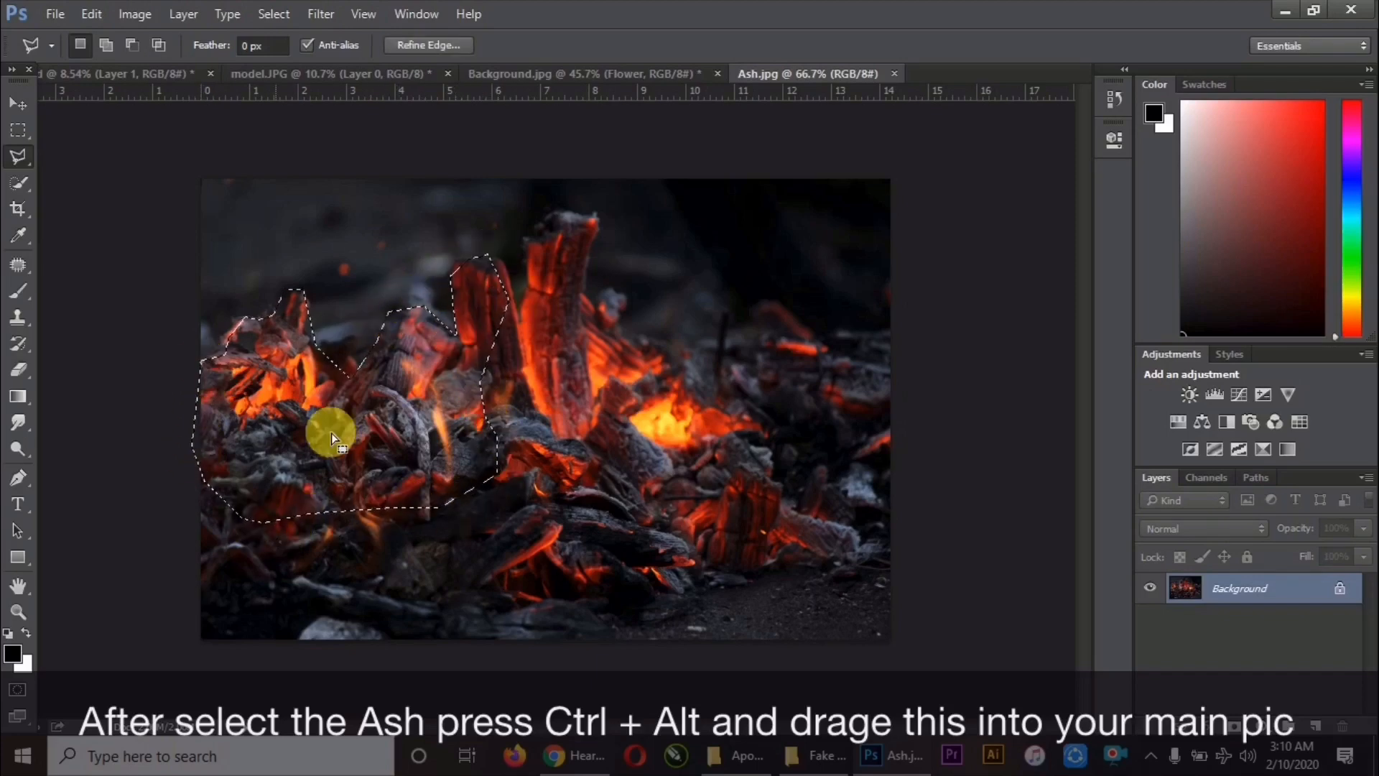
- Copy the selected embers into Background.jpg and transform them over the rose, scaled to about 36% and rotated -80.20°
{"action": "mouse_move", "coordinate": [338, 430]}
{"action": "left_mouse_down"}
{"action": "mouse_move", "coordinate": [370, 431]}
{"action": "mouse_move", "coordinate": [579, 87]}
{"action": "mouse_move", "coordinate": [563, 390]}
{"action": "mouse_move", "coordinate": [476, 446]}
{"action": "mouse_move", "coordinate": [402, 668]}
{"action": "mouse_move", "coordinate": [493, 533]}
{"action": "left_mouse_up"}
{"action": "key", "text": "ctrl+t"}
{"action": "scroll", "coordinate": [432, 474], "scroll_direction": "up", "scroll_amount": 12}
{"action": "scroll", "coordinate": [461, 476], "scroll_direction": "down", "scroll_amount": 1}
{"action": "left_click_drag", "start_coordinate": [415, 618], "coordinate": [399, 584]}
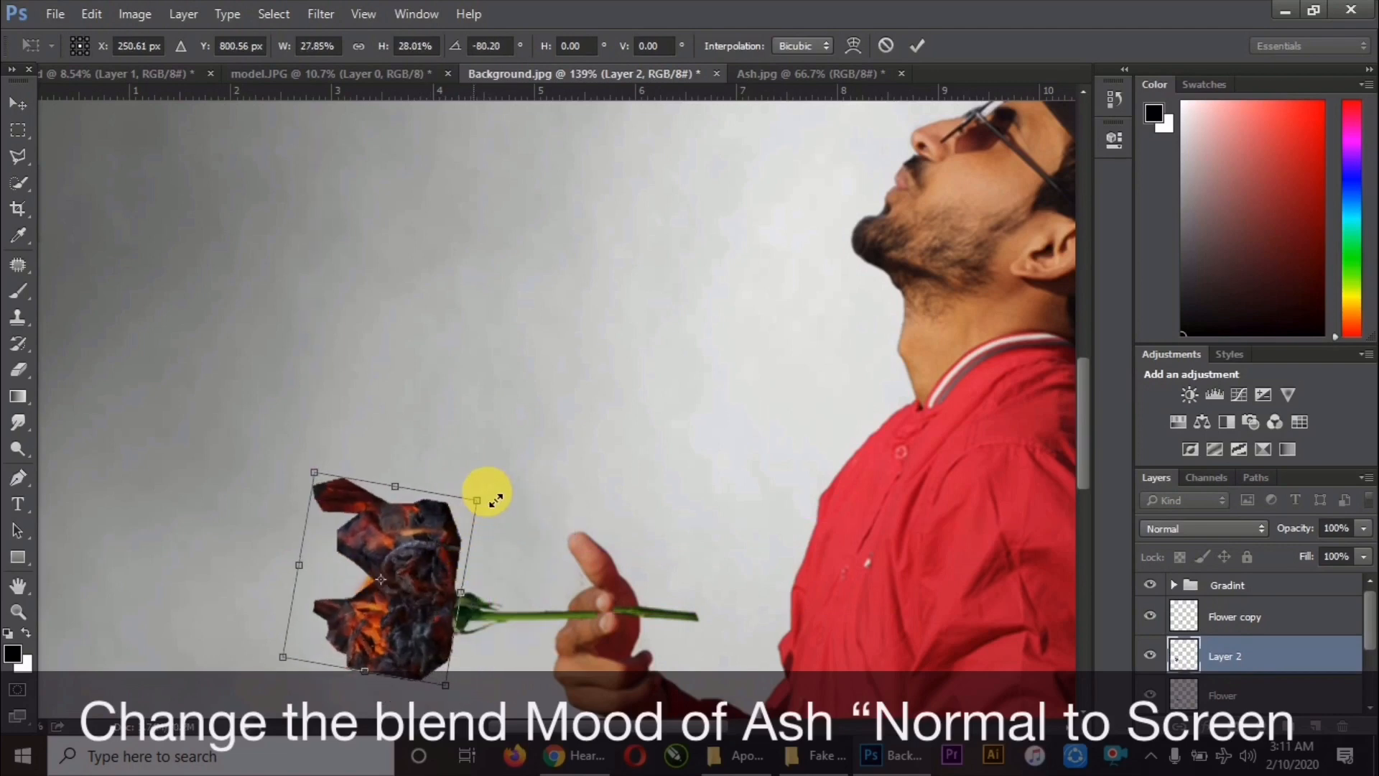
{"action": "left_click_drag", "start_coordinate": [481, 491], "coordinate": [506, 470]}
{"action": "left_click_drag", "start_coordinate": [429, 603], "coordinate": [428, 573]}
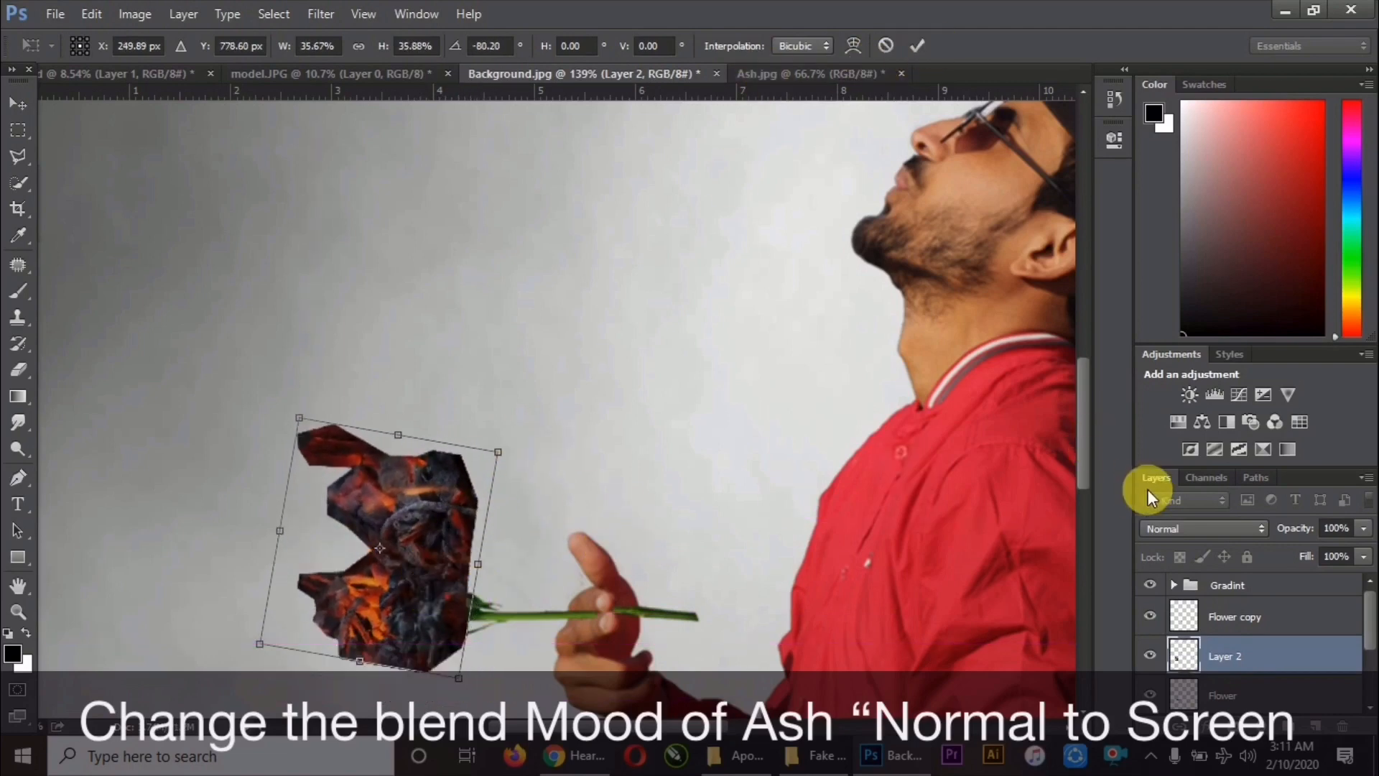
- Set the blend mode of the ember layer, Layer 2, to Screen and apply its transform
{"action": "left_click", "coordinate": [1185, 528]}
{"action": "left_click", "coordinate": [1178, 191]}
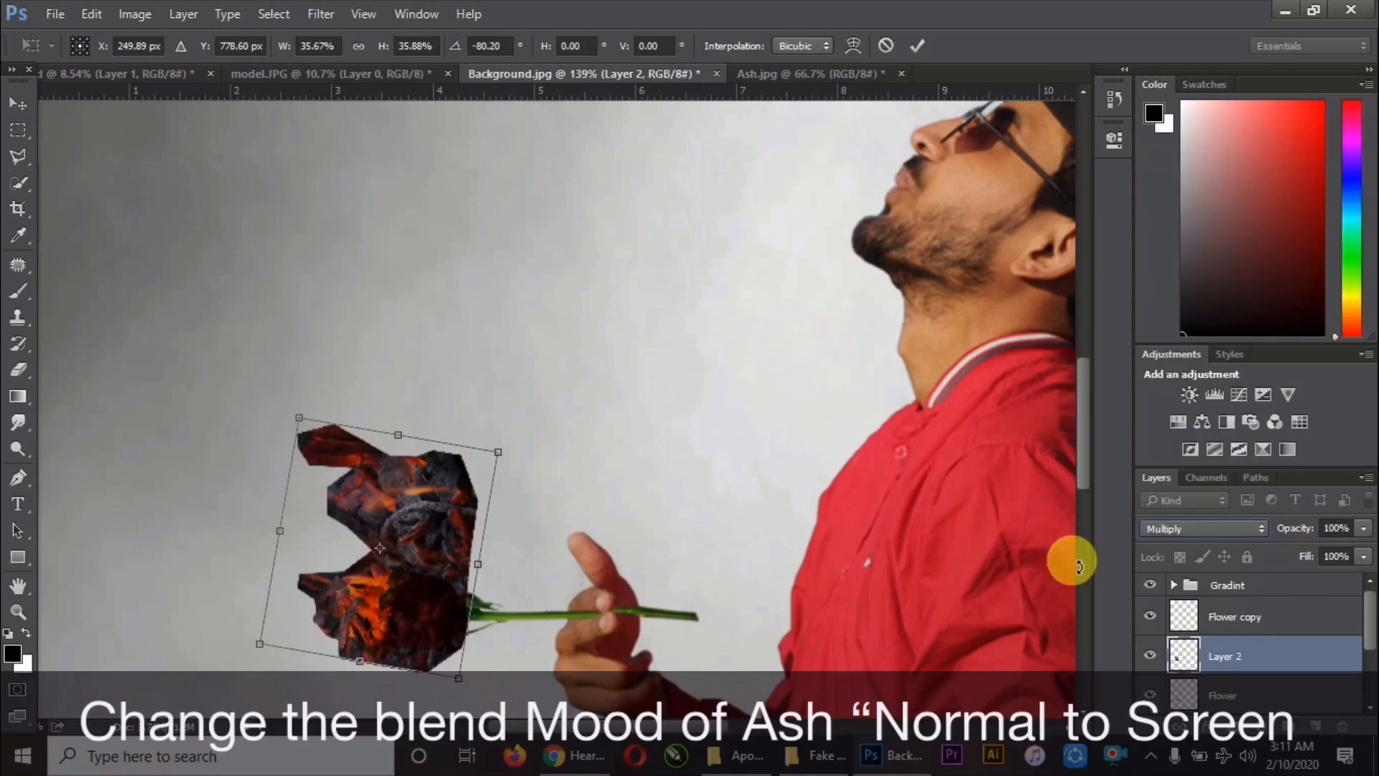
{"action": "left_click", "coordinate": [1178, 528]}
{"action": "left_click", "coordinate": [1158, 257]}
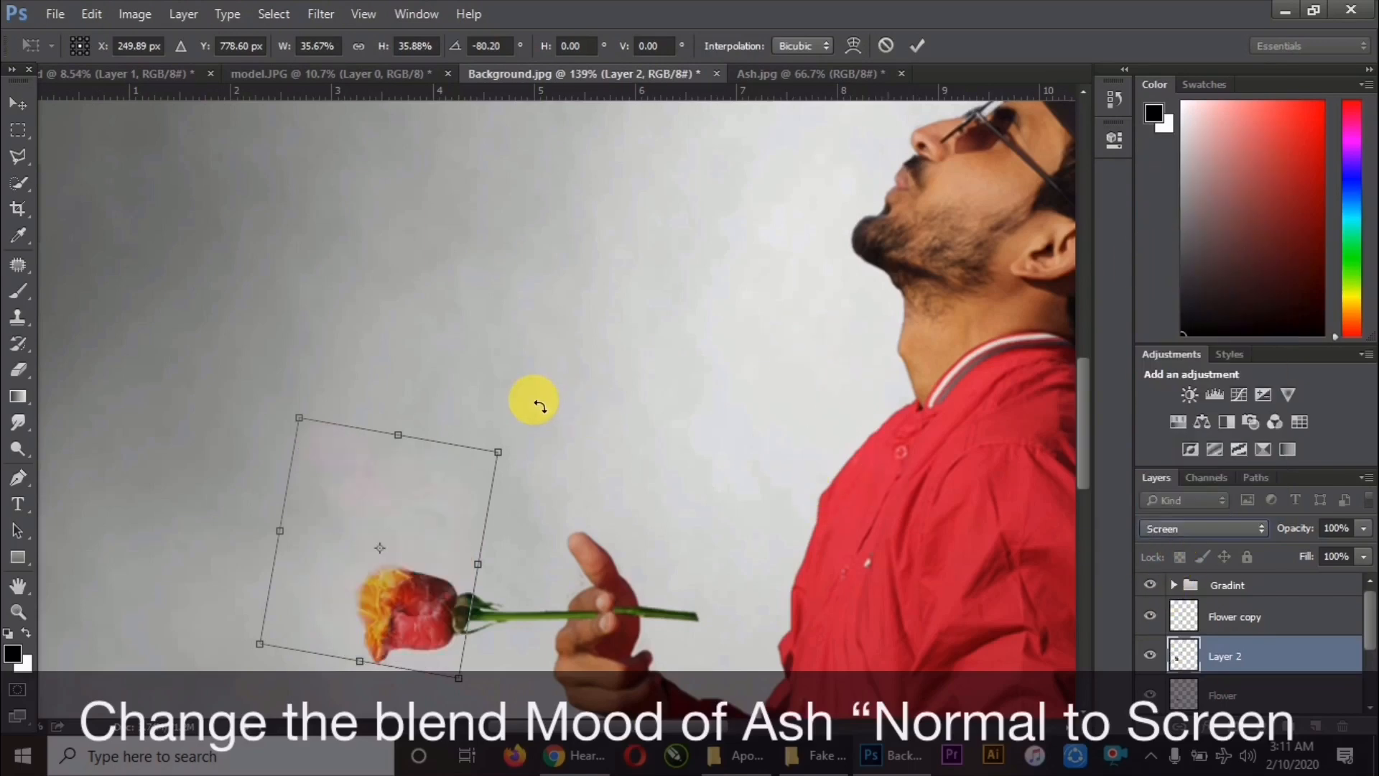
{"action": "left_click", "coordinate": [920, 47]}
- Group Layer 2 with the Flower copy and Flower layers, place the group above Gradint and name it Flower
{"action": "mouse_move", "coordinate": [1215, 671]}
{"action": "left_mouse_down"}
{"action": "mouse_move", "coordinate": [1233, 622]}
{"action": "mouse_move", "coordinate": [1221, 618]}
{"action": "mouse_move", "coordinate": [1213, 636]}
{"action": "mouse_move", "coordinate": [1231, 638]}
{"action": "mouse_move", "coordinate": [1239, 662]}
{"action": "left_mouse_up"}
{"action": "left_click", "coordinate": [1238, 675], "text": "shift"}
{"action": "key", "text": "ctrl+g"}
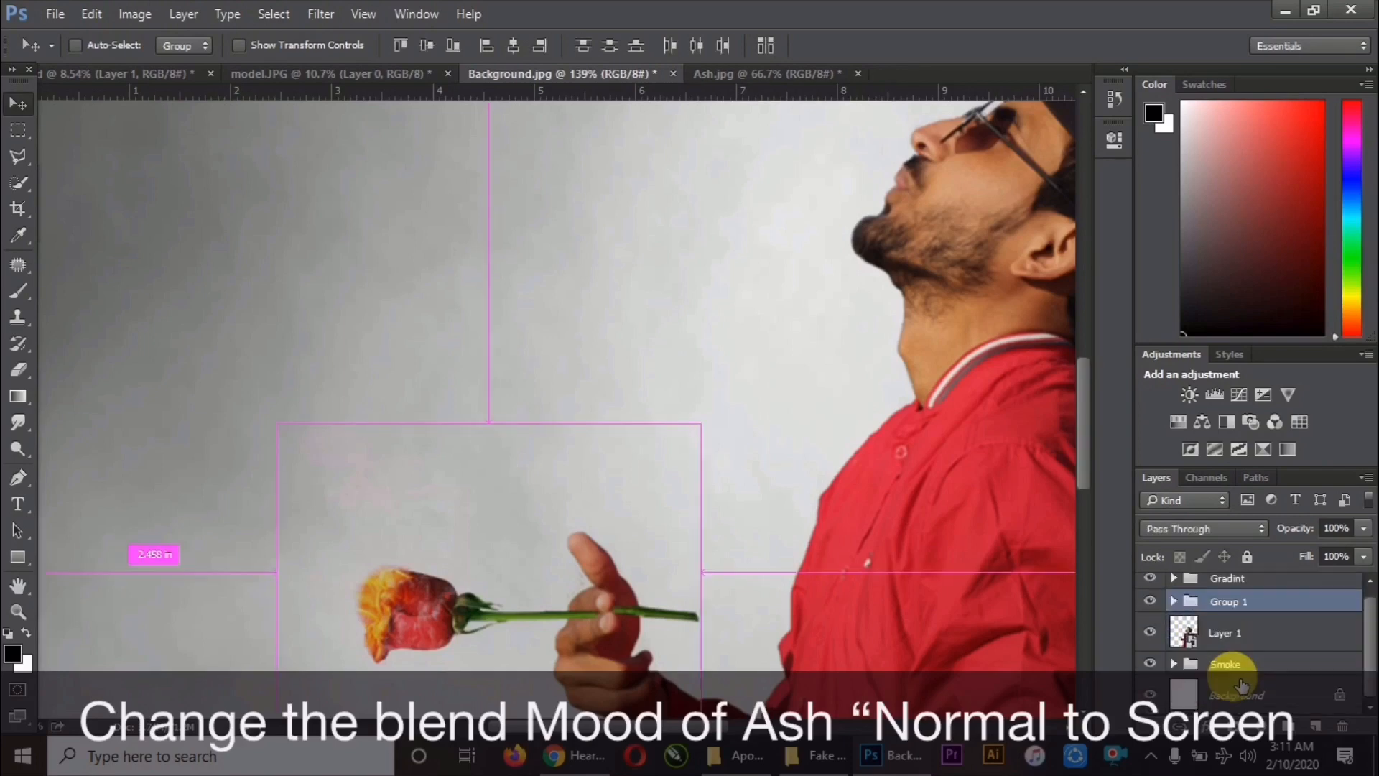
{"action": "left_click_drag", "start_coordinate": [1239, 616], "coordinate": [1246, 580]}
{"action": "left_click", "coordinate": [1227, 590]}
{"action": "key", "text": "ctrl+z"}
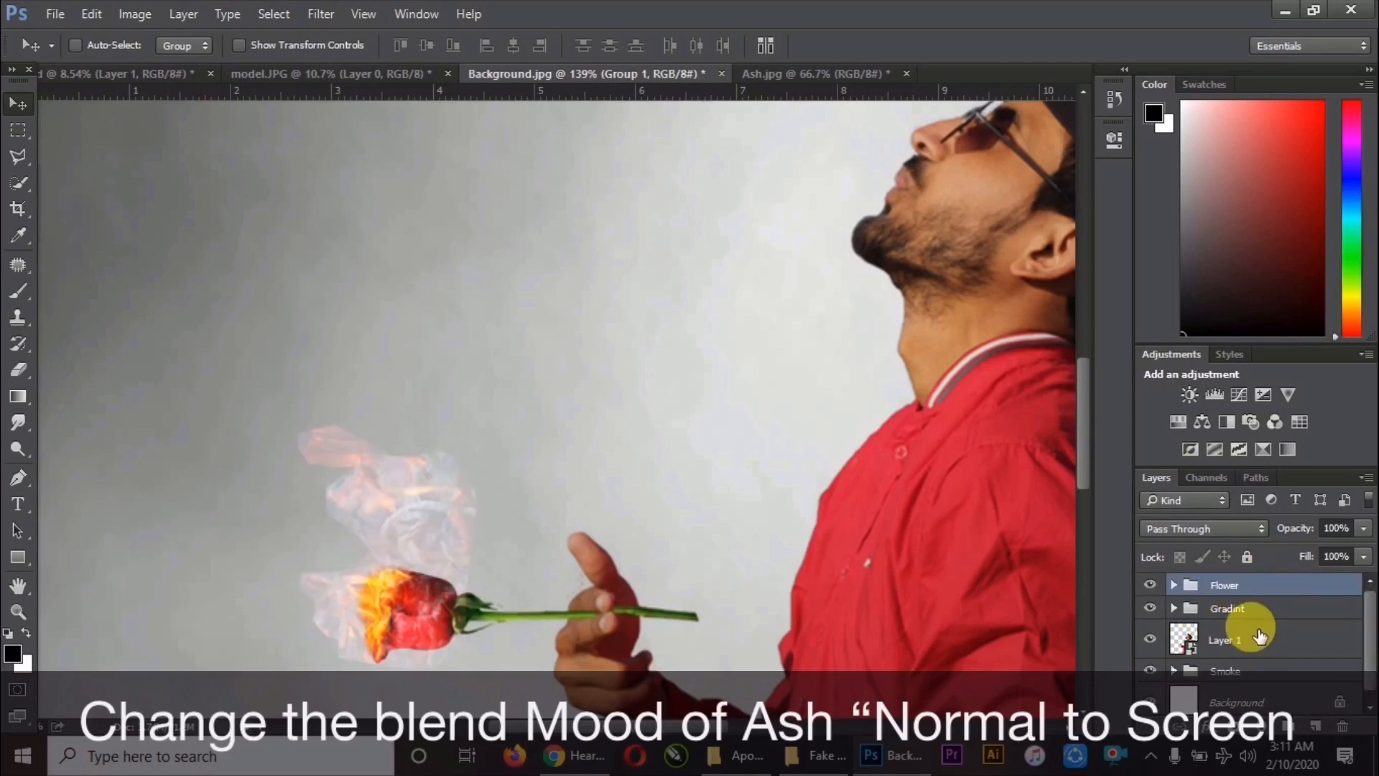
- Erase the excess embers around the rose on Layer 2 in the Flower group with a size 90 eraser
{"action": "left_click", "coordinate": [1173, 584]}
{"action": "left_click", "coordinate": [1200, 617]}
{"action": "left_click", "coordinate": [1151, 616]}
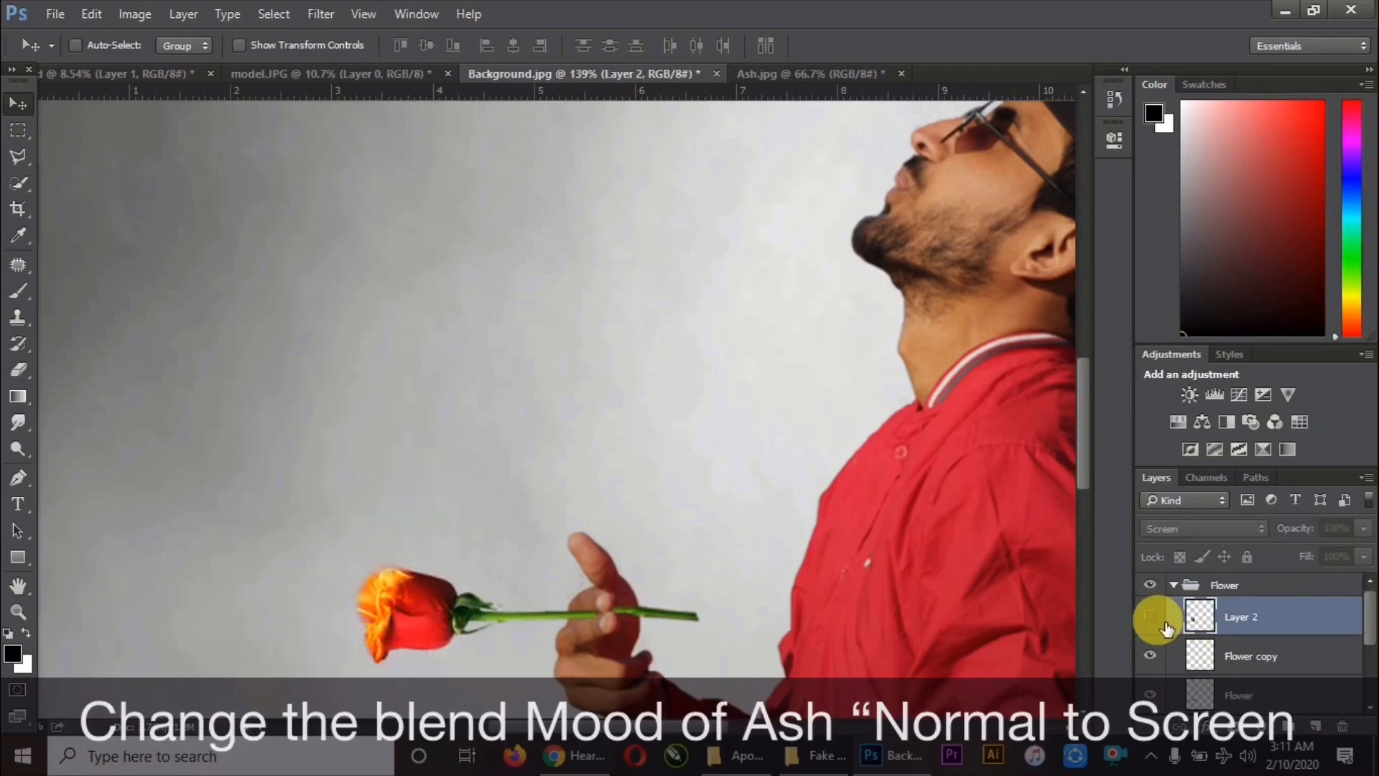
{"action": "left_click", "coordinate": [1152, 617]}
{"action": "left_click", "coordinate": [18, 369]}
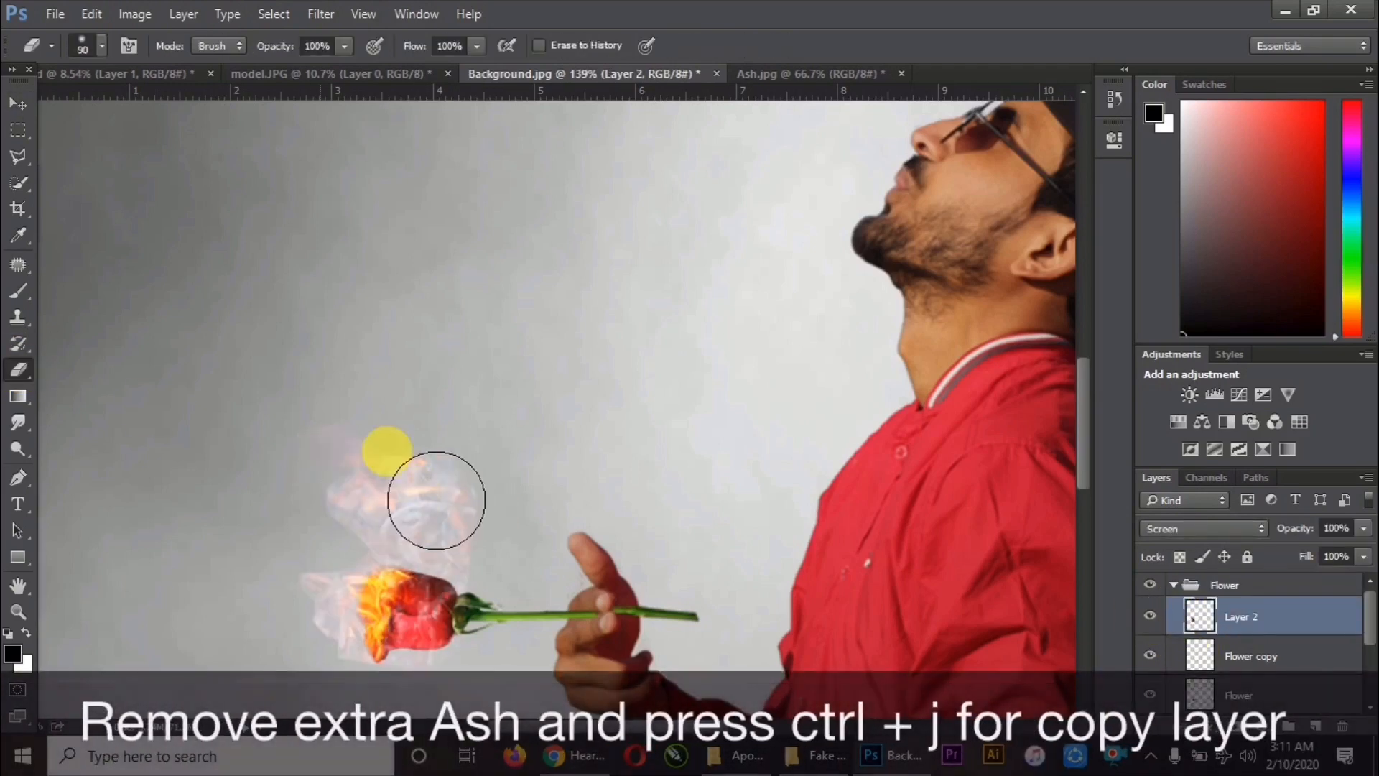
{"action": "mouse_move", "coordinate": [436, 501]}
{"action": "left_mouse_down"}
{"action": "mouse_move", "coordinate": [505, 542]}
{"action": "mouse_move", "coordinate": [388, 548]}
{"action": "mouse_move", "coordinate": [339, 610]}
{"action": "left_mouse_up"}
{"action": "scroll", "coordinate": [367, 621], "scroll_direction": "up", "scroll_amount": 3}
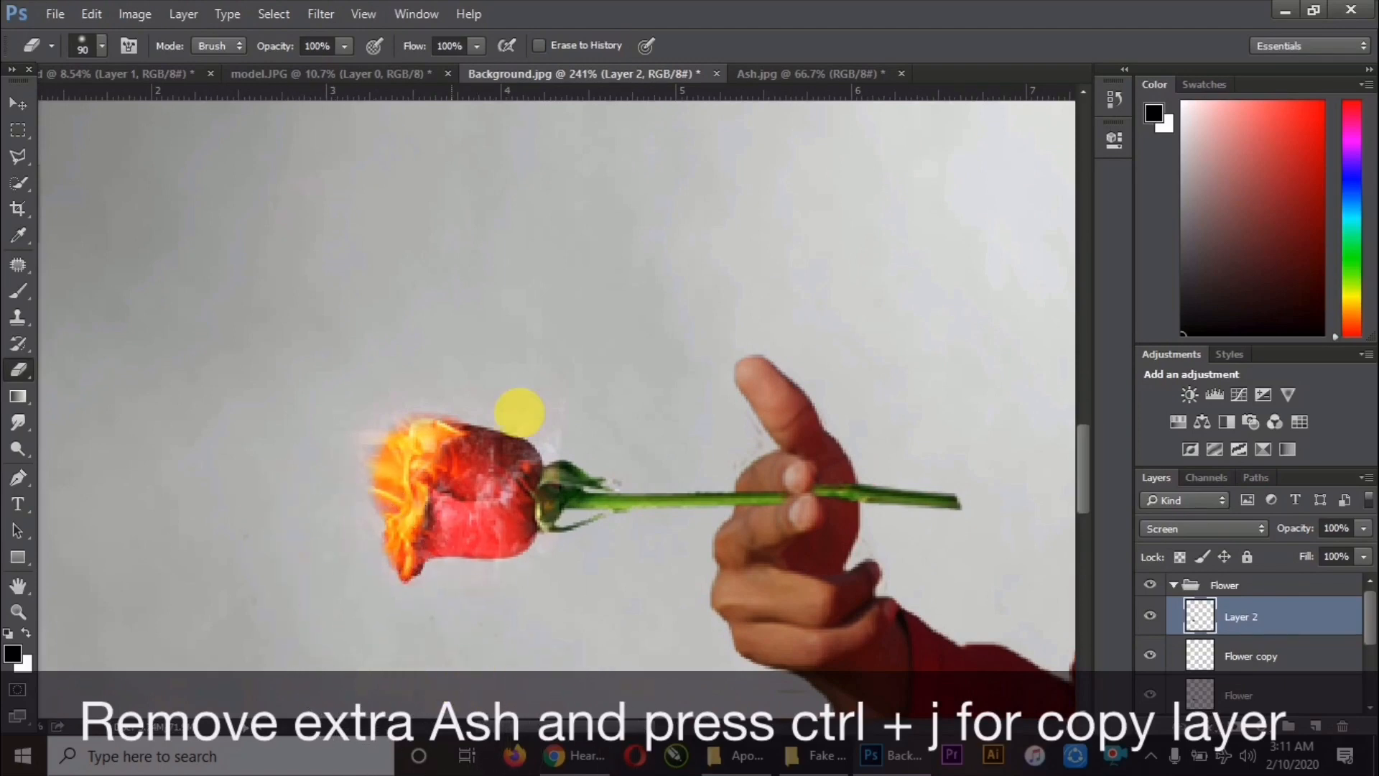
- Toggle Layer 2's visibility to compare the ember effect on the rose and duplicate the layer
{"action": "scroll", "coordinate": [461, 401], "scroll_direction": "down", "scroll_amount": 3}
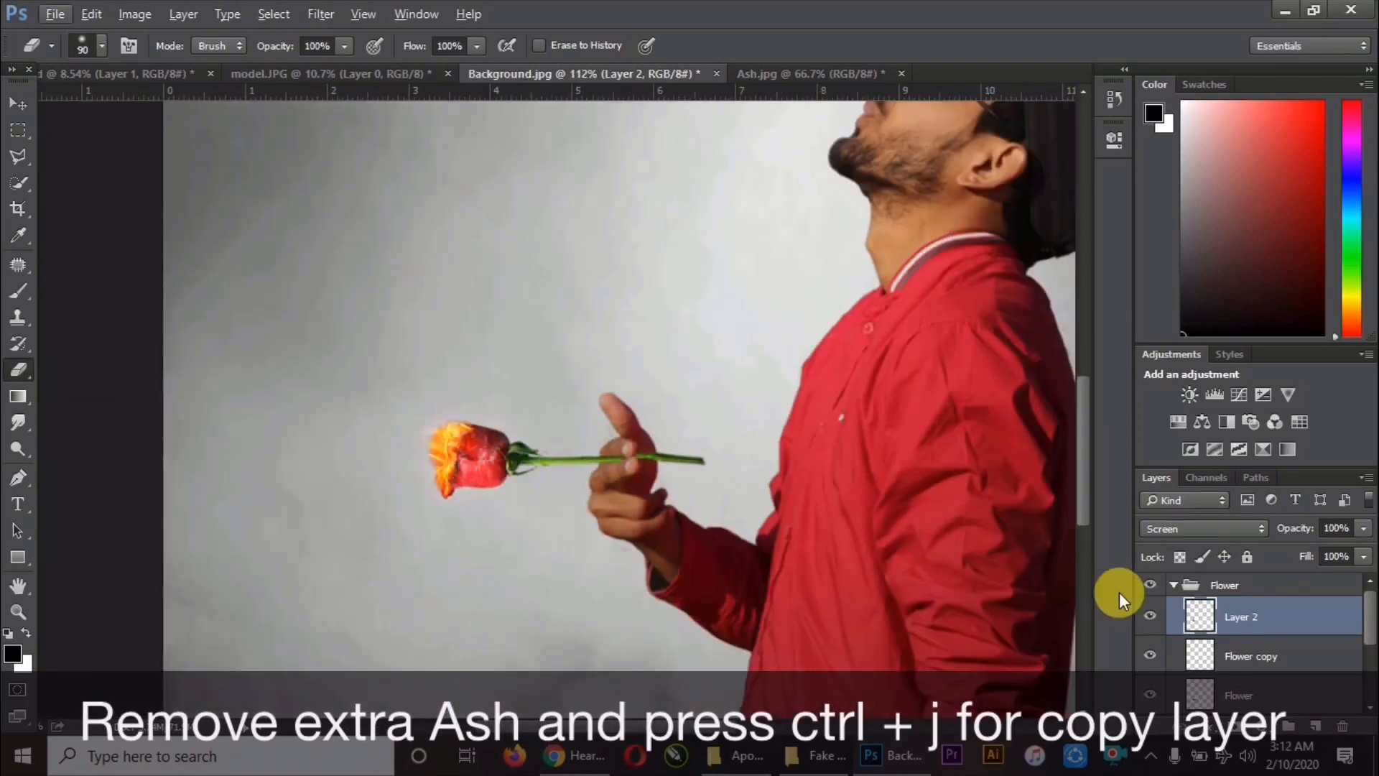
{"action": "left_click", "coordinate": [1150, 621]}
{"action": "left_click", "coordinate": [1150, 621]}
{"action": "key", "text": "ctrl+j"}
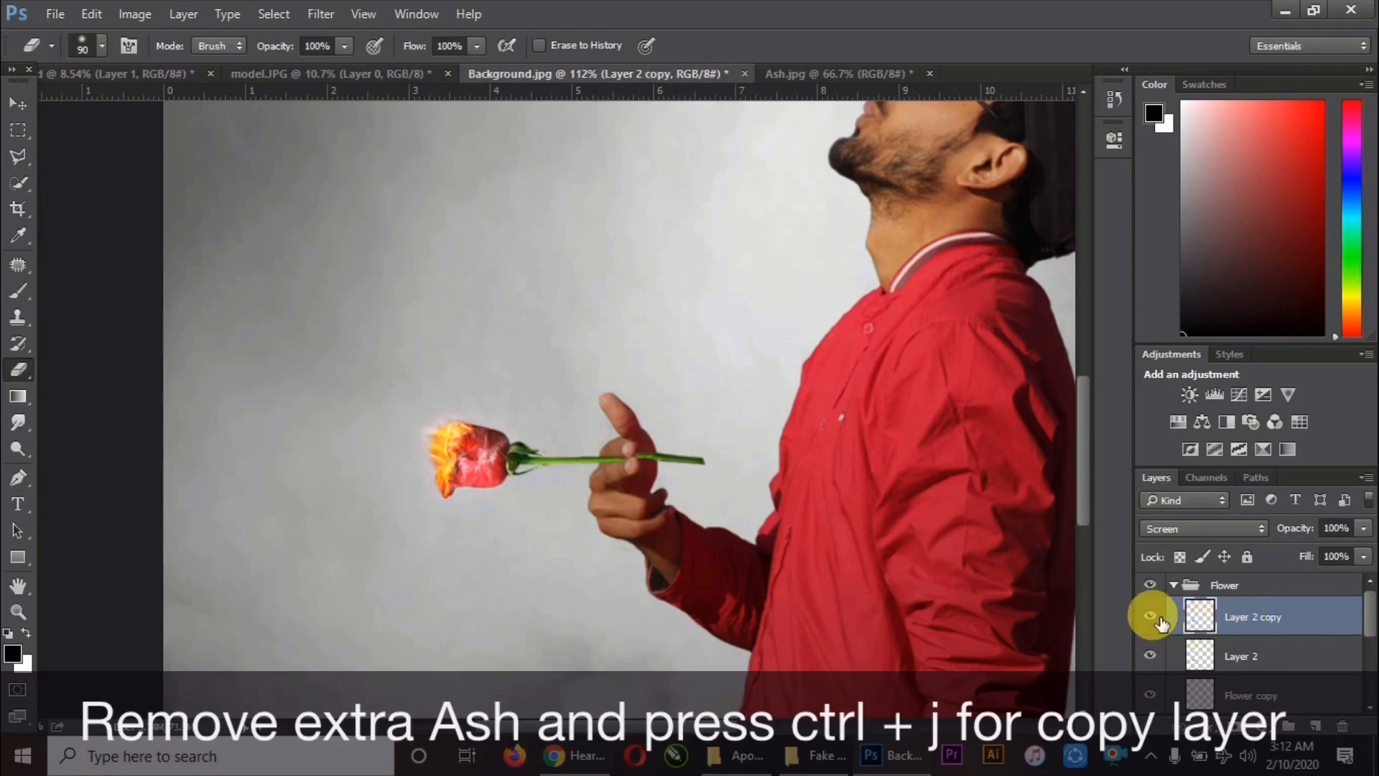
- Rename Layer 2 to Ash and Layer 2 copy to Ash 2 in the Flower group
{"action": "left_click", "coordinate": [1237, 657]}
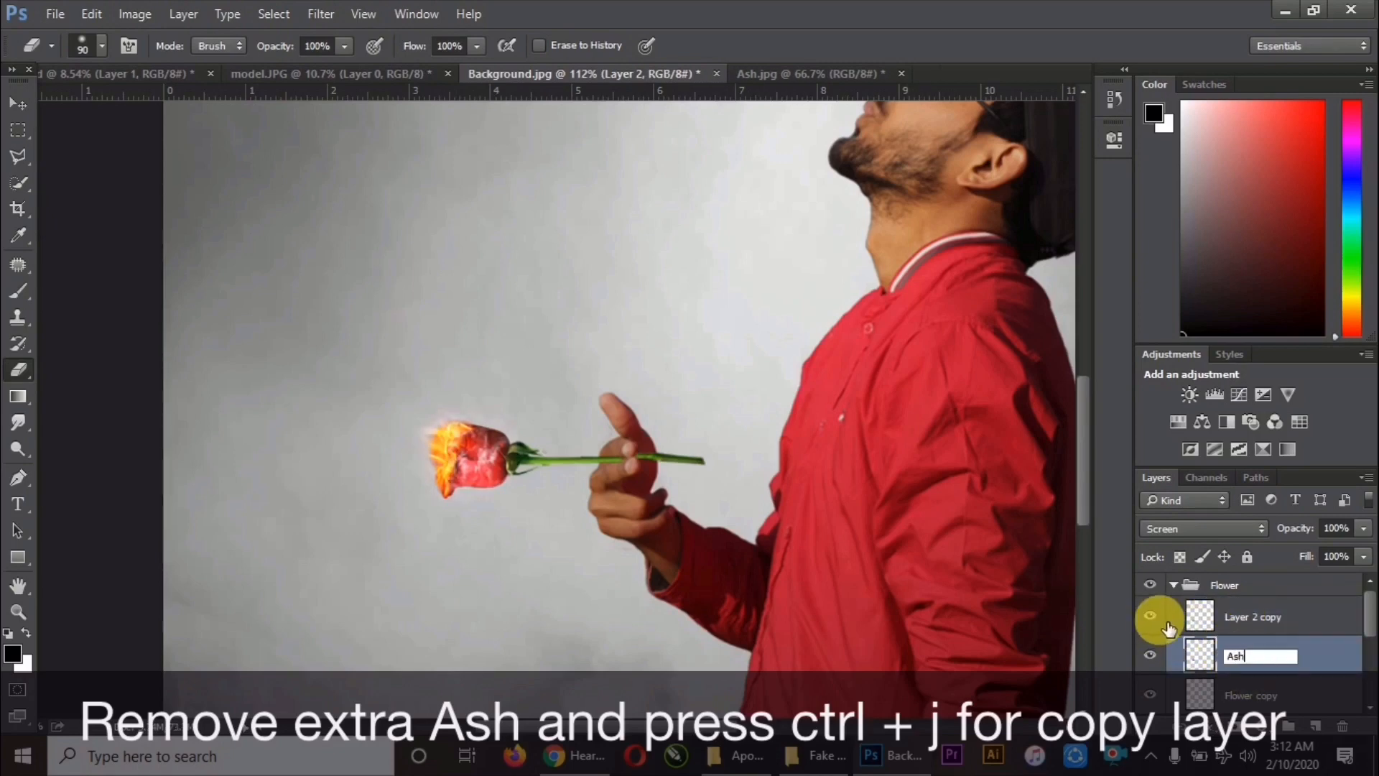
{"action": "double_click", "coordinate": [1237, 617]}
{"action": "type", "text": "Ash 2"}
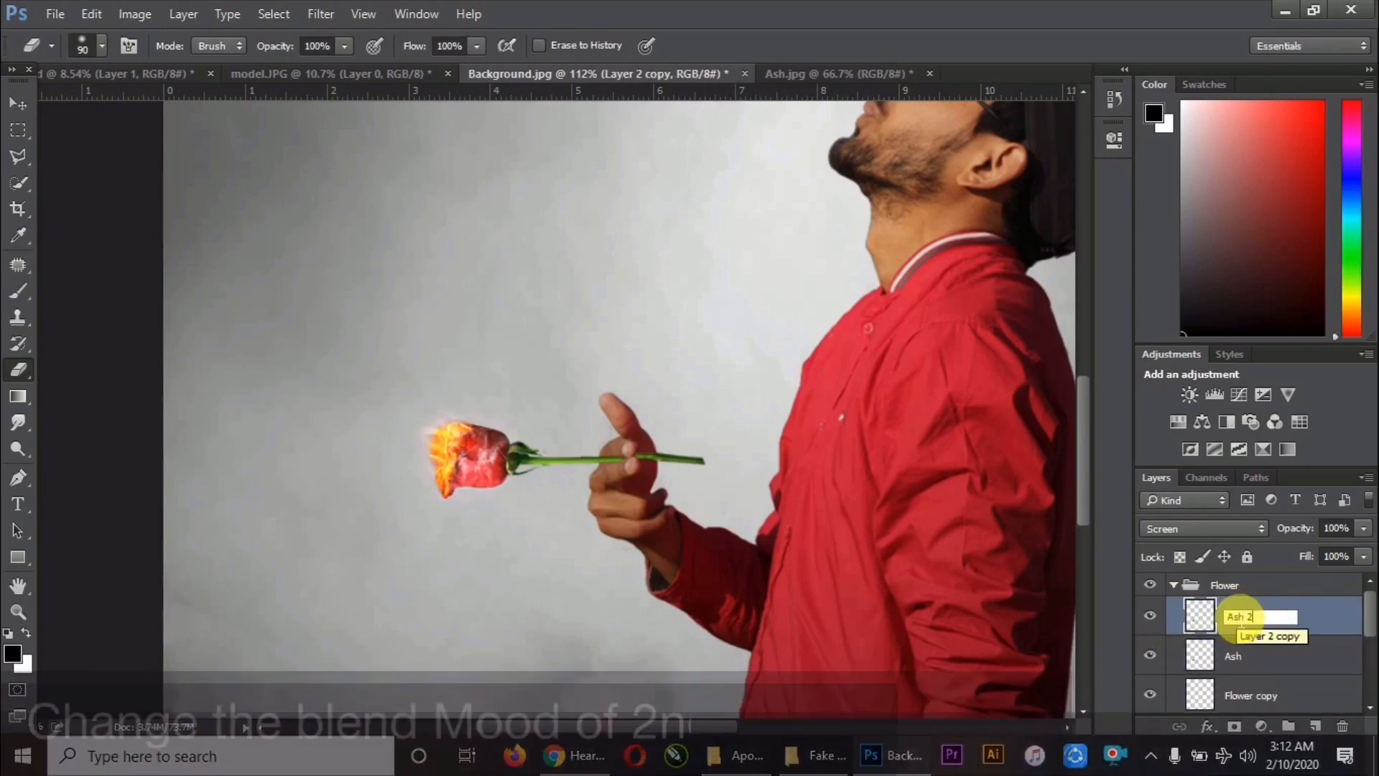
{"action": "key", "text": "Return"}
- Set the Ash 2 layer's blend mode to Multiply and lower the eraser's opacity to 42%
{"action": "left_click", "coordinate": [1203, 529]}
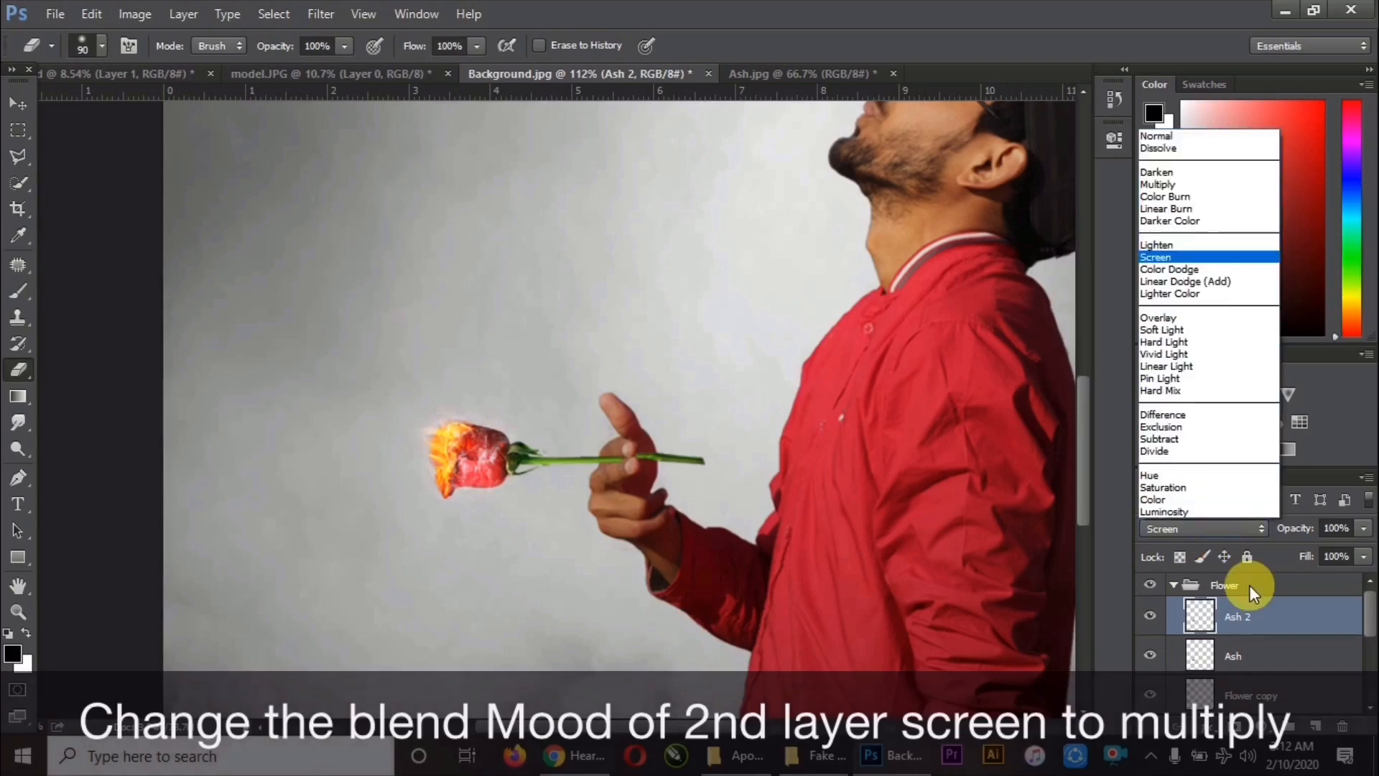
{"action": "left_click", "coordinate": [1159, 184]}
{"action": "mouse_move", "coordinate": [347, 46]}
{"action": "left_mouse_down"}
{"action": "mouse_move", "coordinate": [277, 65]}
{"action": "mouse_move", "coordinate": [275, 81]}
{"action": "left_mouse_up"}
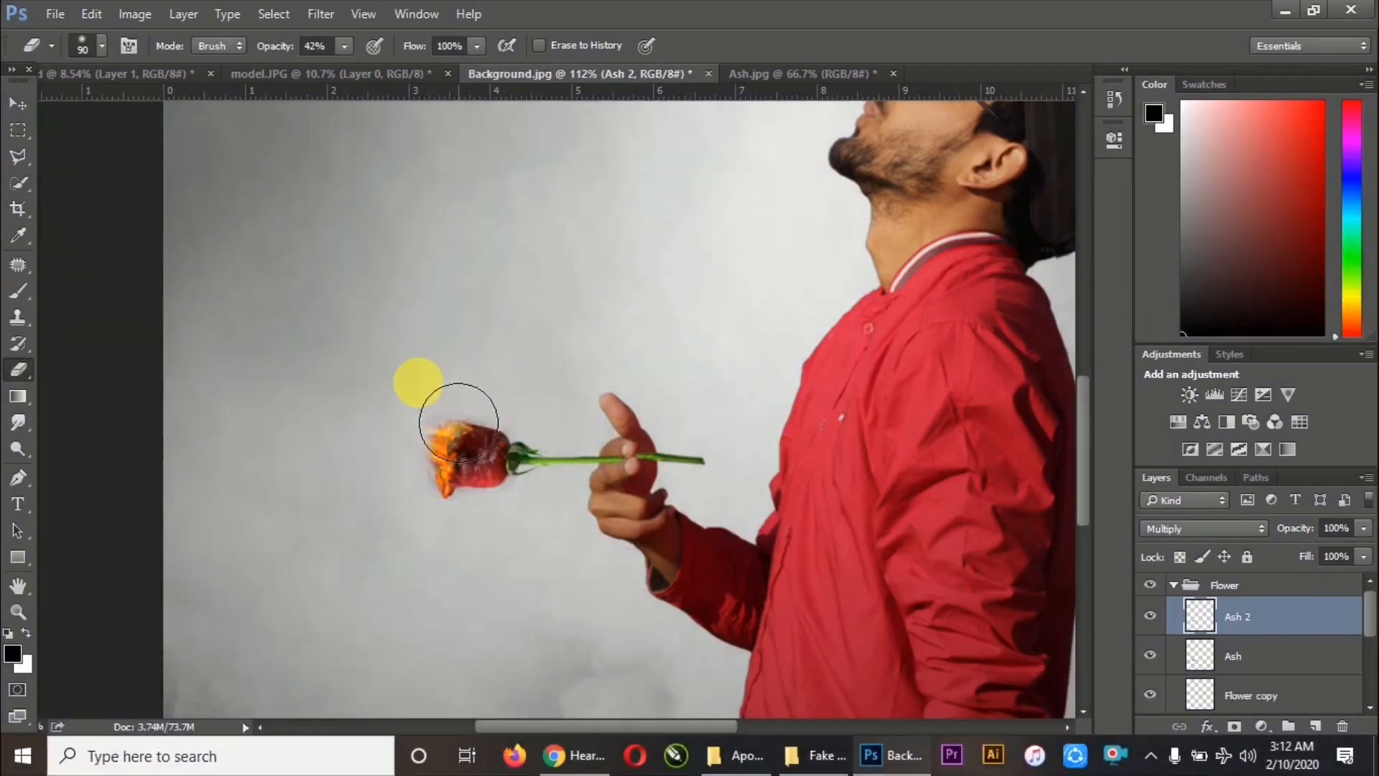
{"action": "scroll", "coordinate": [461, 581], "scroll_direction": "down", "scroll_amount": 2}
{"action": "left_click", "coordinate": [18, 103]}
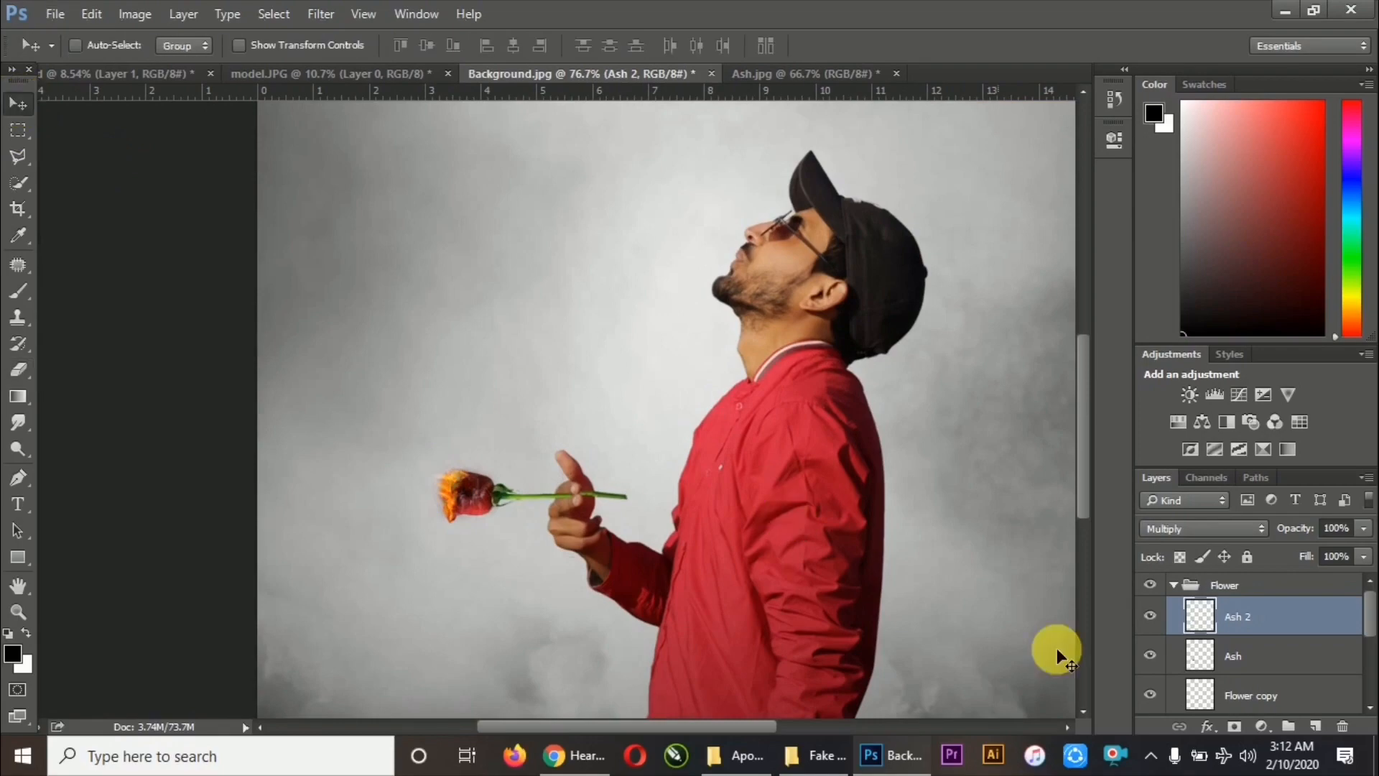
- Place Fire.jpg into the composition above Ash 2 and set its blend mode to Screen
{"action": "left_click", "coordinate": [817, 752]}
{"action": "left_click_drag", "start_coordinate": [688, 170], "coordinate": [554, 498]}
{"action": "left_click_drag", "start_coordinate": [642, 402], "coordinate": [589, 436]}
{"action": "left_click", "coordinate": [1221, 529]}
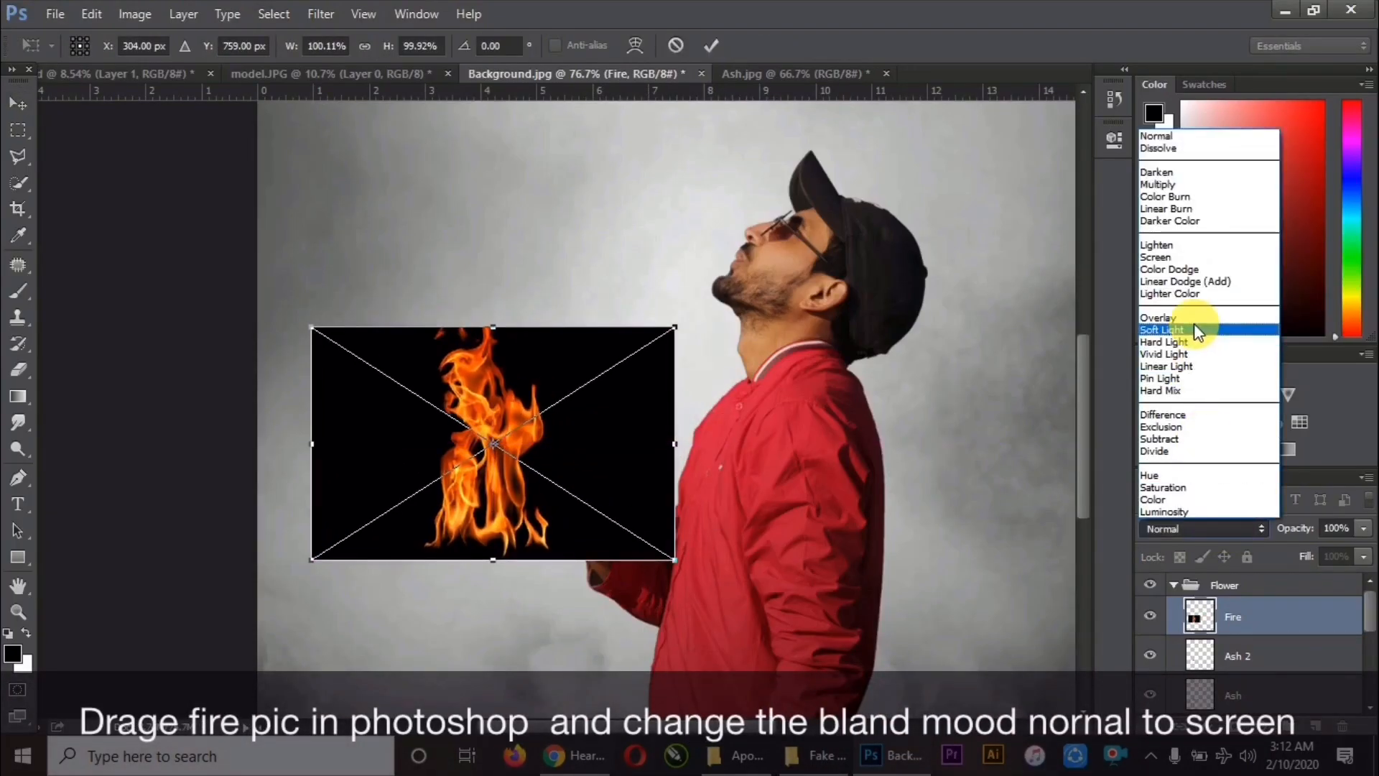
{"action": "left_click", "coordinate": [1186, 258]}
- Scale the Fire image to about 44%, position it over the rose's bloom and apply the transform
{"action": "left_click_drag", "start_coordinate": [675, 327], "coordinate": [551, 407]}
{"action": "left_click_drag", "start_coordinate": [514, 458], "coordinate": [515, 404]}
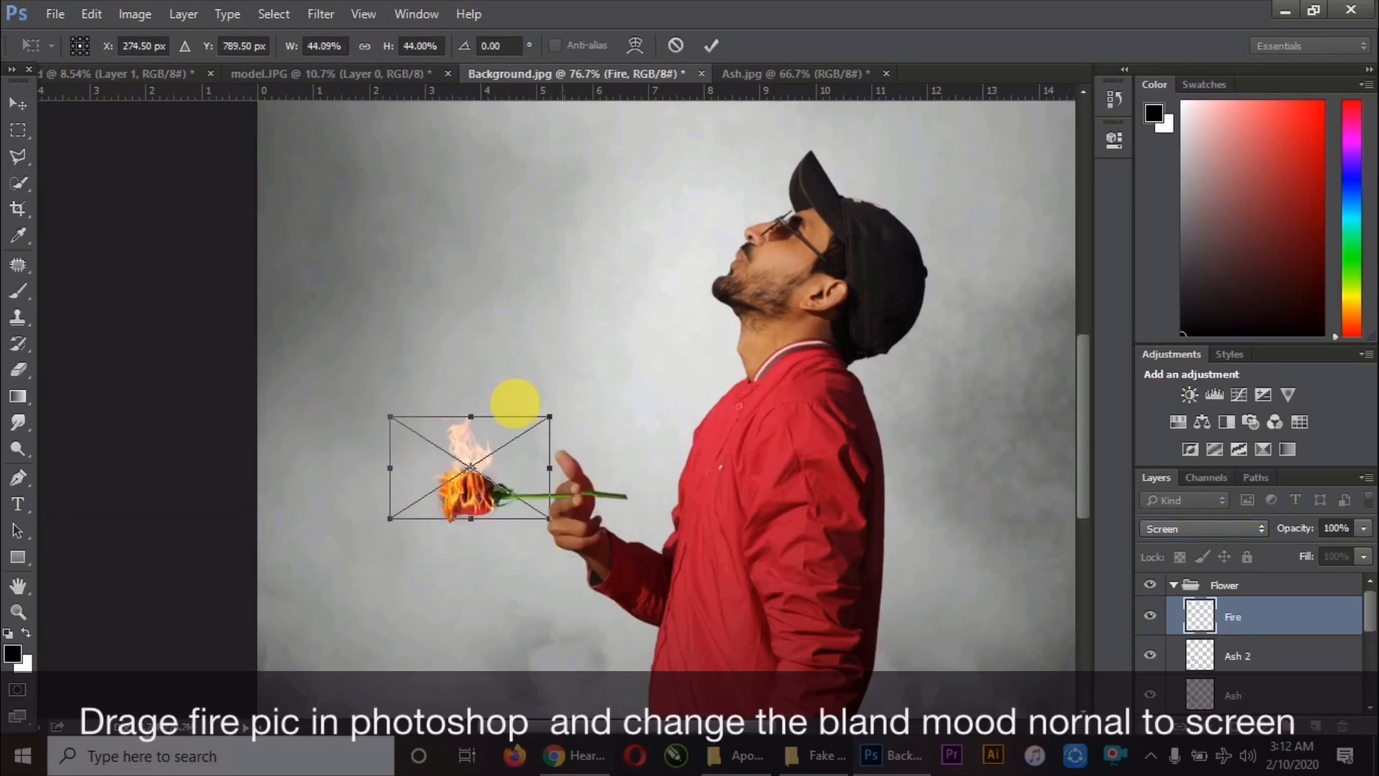
{"action": "left_click", "coordinate": [713, 43]}
- Rasterize the Fire layer and fade the excess flames around the rose with a size 25 eraser at 42% opacity
{"action": "scroll", "coordinate": [486, 398], "scroll_direction": "up", "scroll_amount": 3}
{"action": "key", "text": "e"}
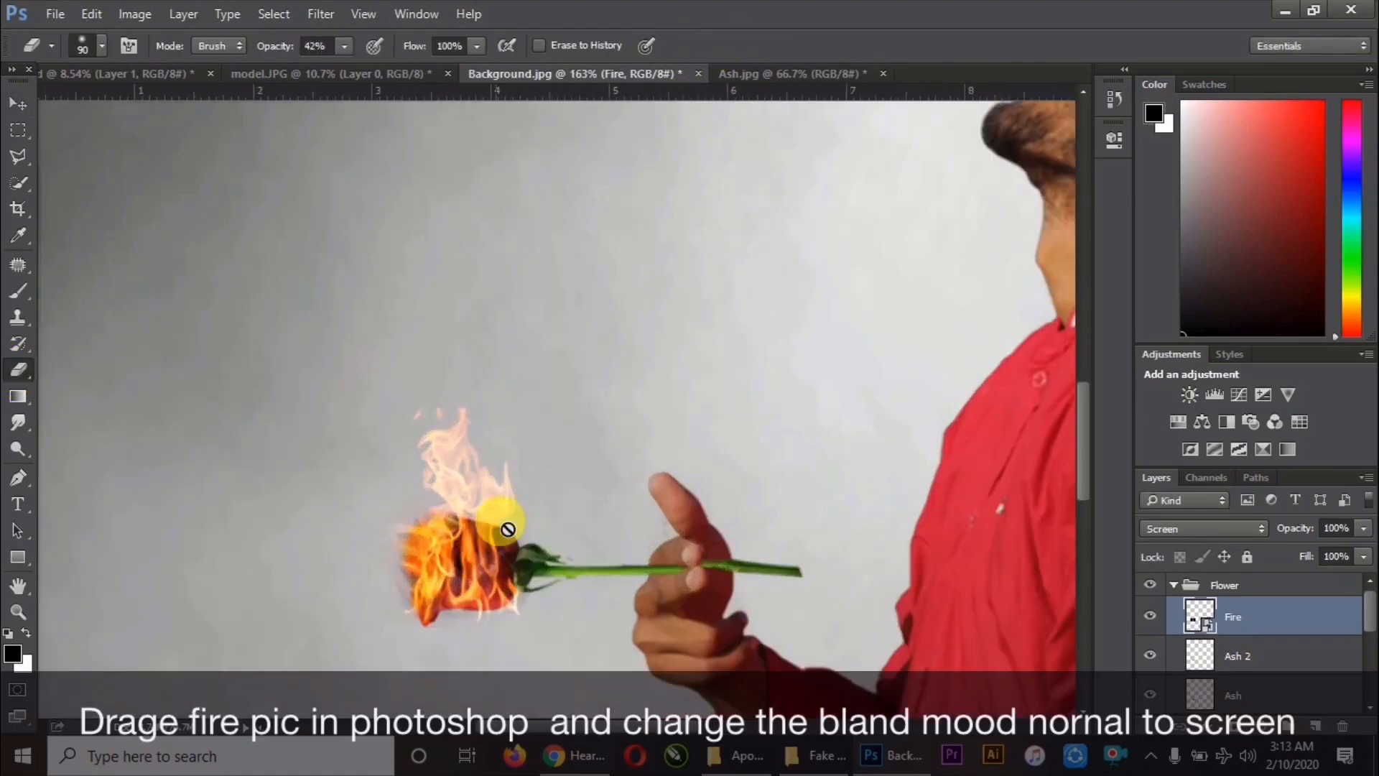
{"action": "left_click", "coordinate": [503, 503]}
{"action": "left_click", "coordinate": [641, 307]}
{"action": "left_click_drag", "start_coordinate": [409, 493], "coordinate": [522, 475]}
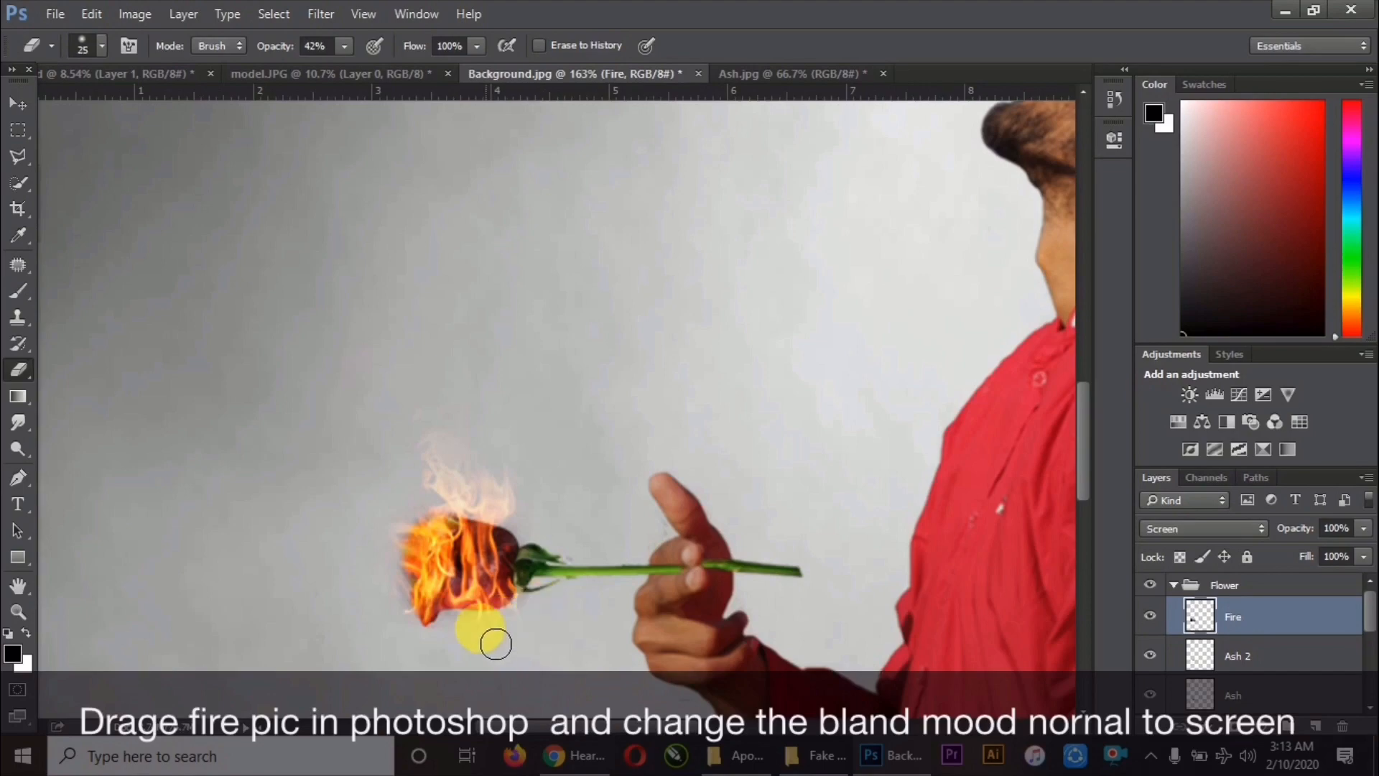
{"action": "scroll", "coordinate": [577, 449], "scroll_direction": "down", "scroll_amount": 10}
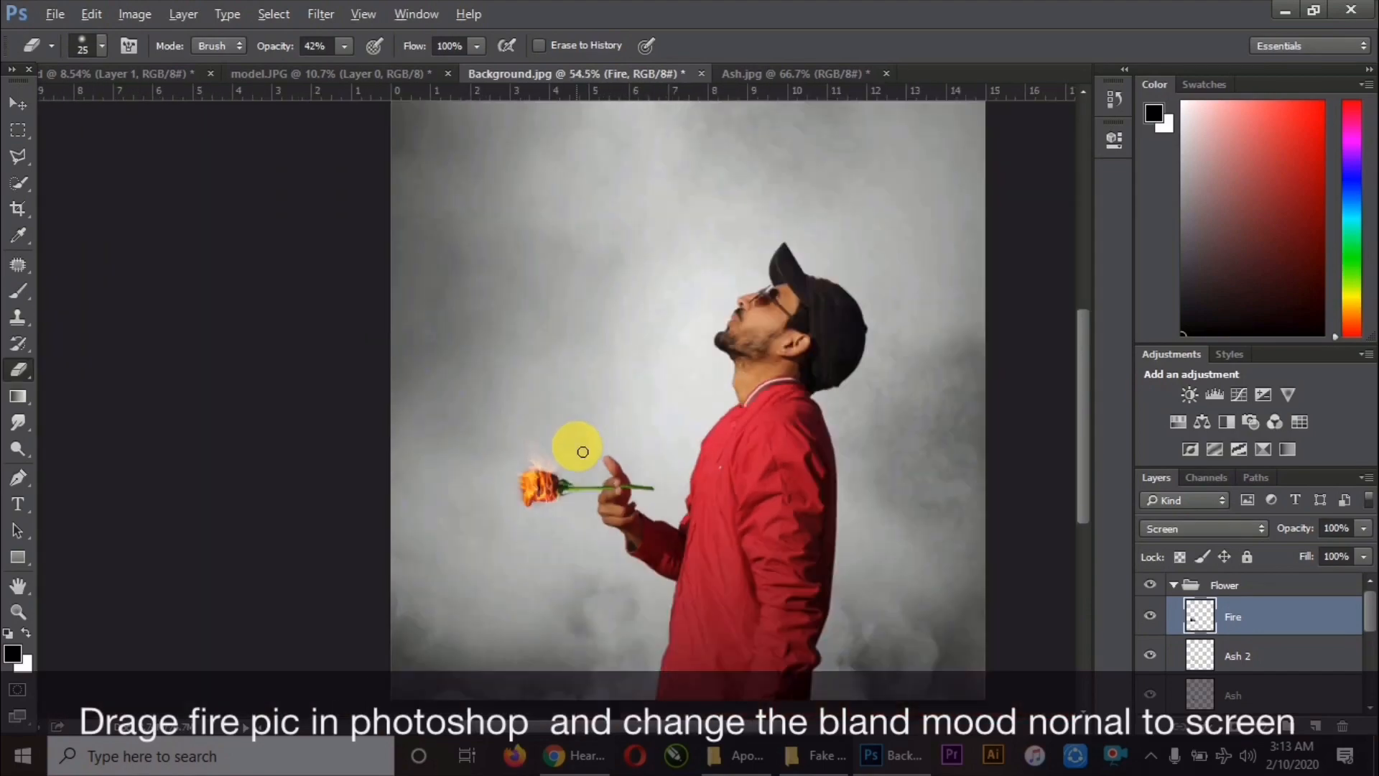
{"action": "scroll", "coordinate": [525, 470], "scroll_direction": "up", "scroll_amount": 3}
- Place the zain.png particle image above the Fire layer and flip it horizontally
{"action": "left_click", "coordinate": [816, 756]}
{"action": "left_click_drag", "start_coordinate": [1317, 162], "coordinate": [528, 431]}
{"action": "right_click", "coordinate": [524, 456]}
{"action": "left_click", "coordinate": [606, 694]}
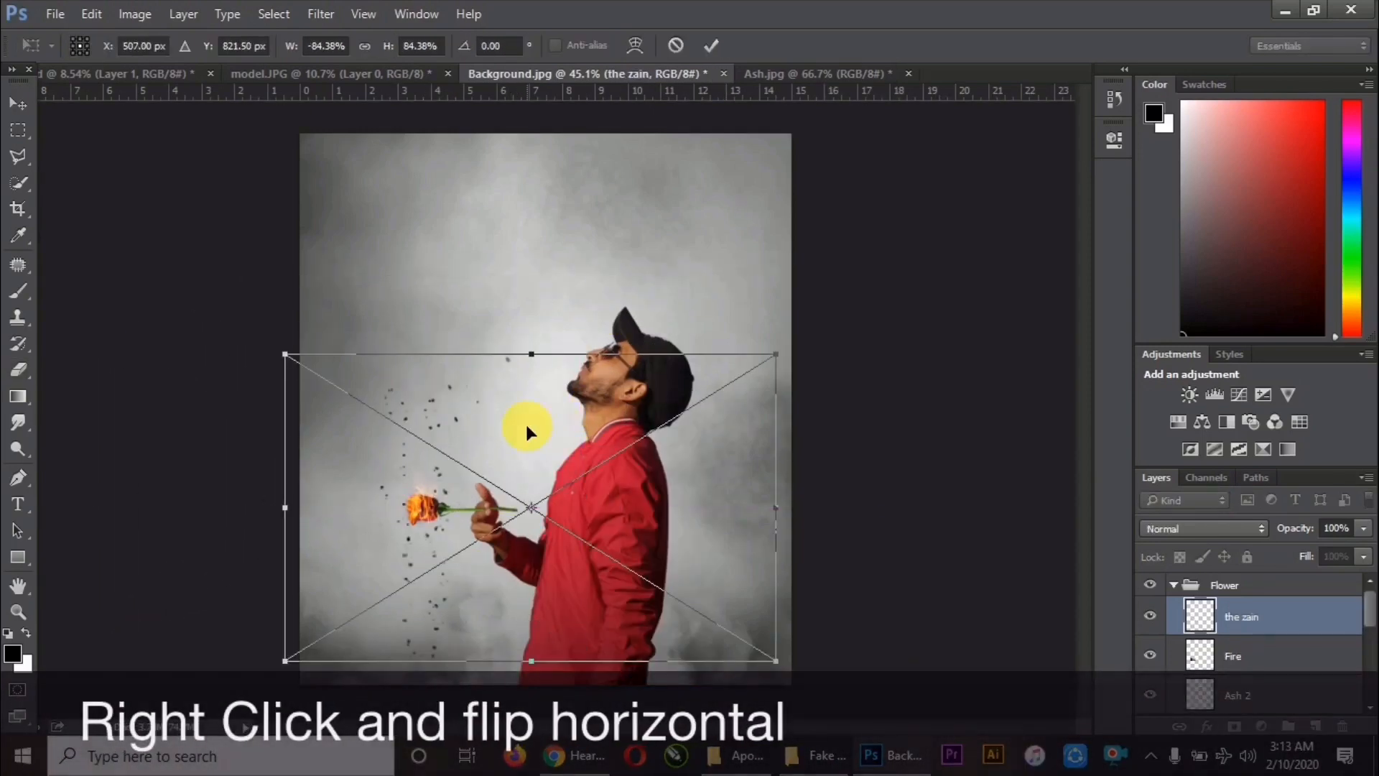
- Scale the particle image to about 41%, position the particles falling just below the rose and apply the transform
{"action": "left_click_drag", "start_coordinate": [787, 363], "coordinate": [460, 529]}
{"action": "scroll", "coordinate": [455, 530], "scroll_direction": "up", "scroll_amount": 4}
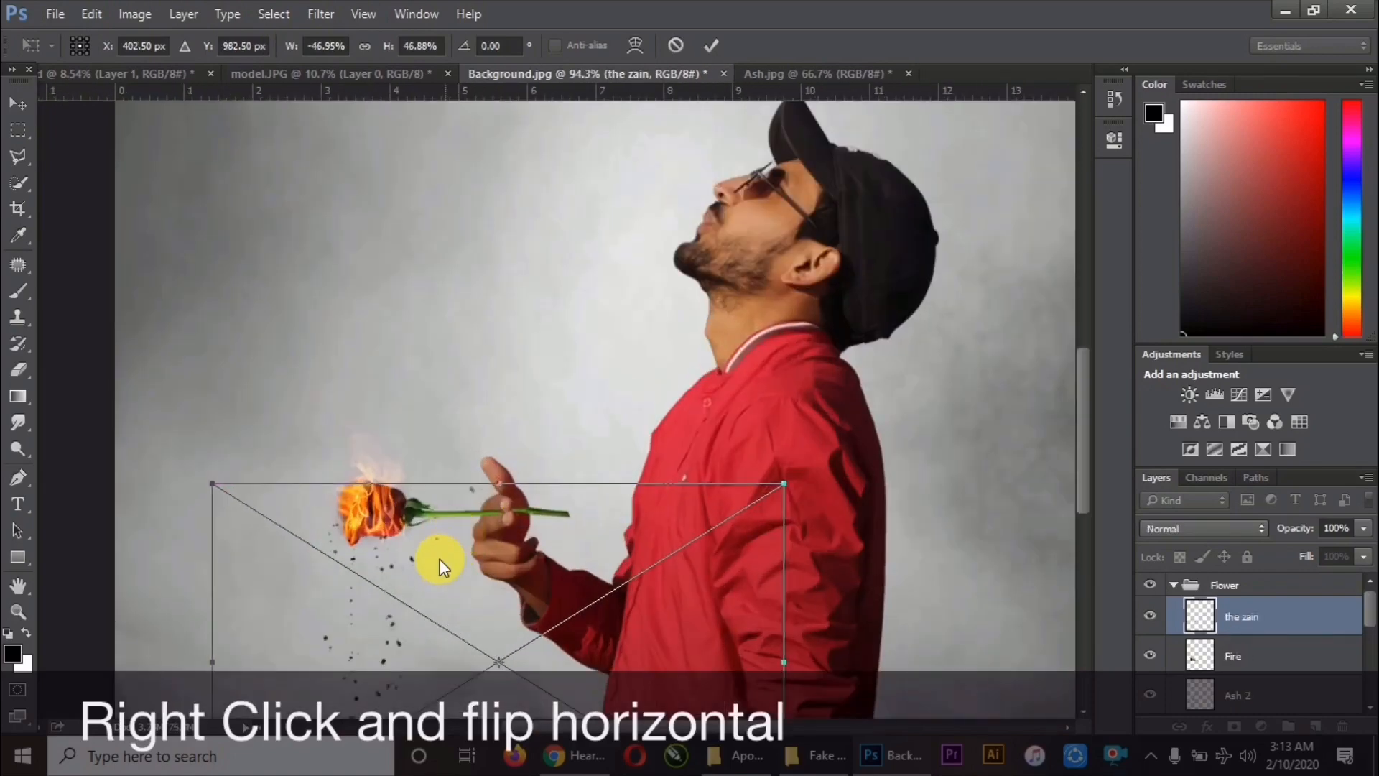
{"action": "left_click_drag", "start_coordinate": [401, 561], "coordinate": [411, 573]}
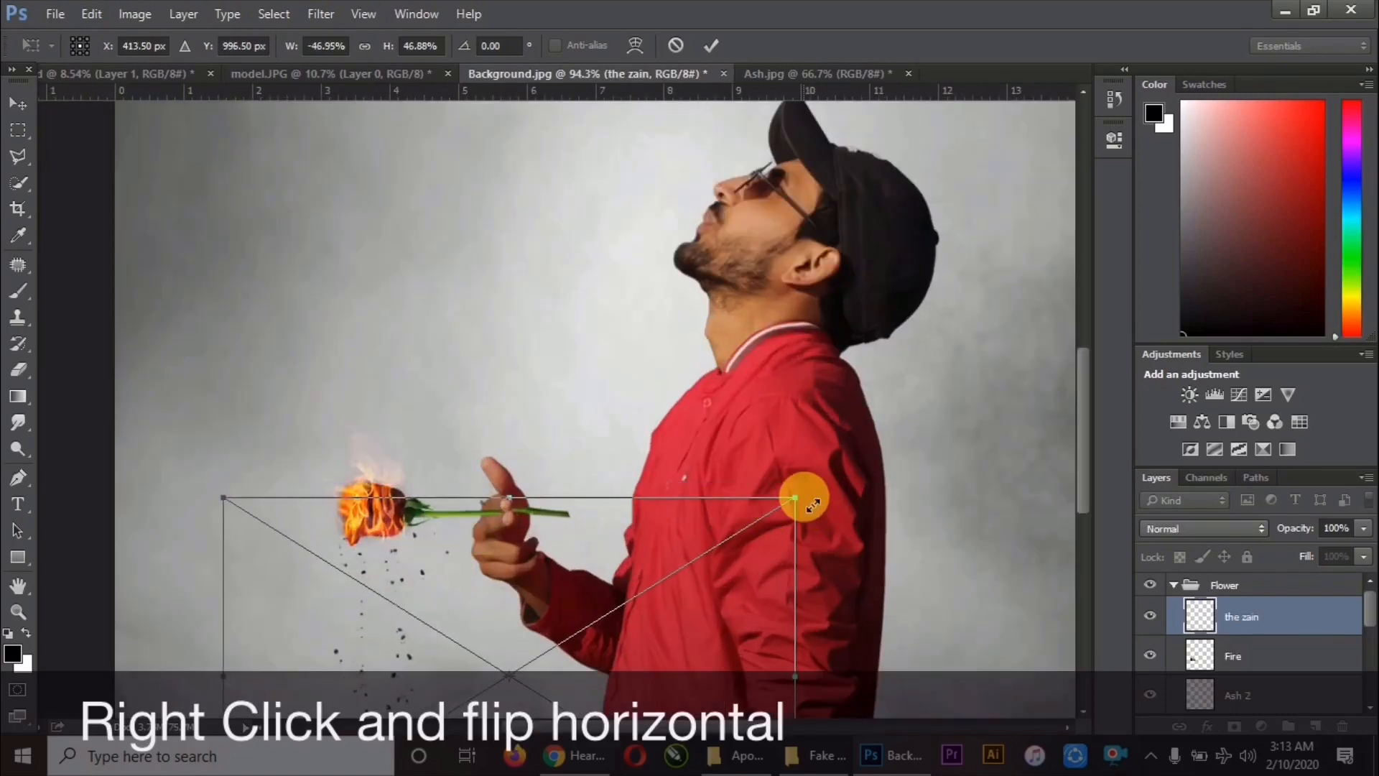
{"action": "left_click_drag", "start_coordinate": [795, 497], "coordinate": [766, 514]}
{"action": "mouse_move", "coordinate": [456, 545]}
{"action": "left_mouse_down"}
{"action": "mouse_move", "coordinate": [472, 548]}
{"action": "mouse_move", "coordinate": [460, 555]}
{"action": "left_mouse_up"}
{"action": "scroll", "coordinate": [575, 338], "scroll_direction": "down", "scroll_amount": 9}
{"action": "scroll", "coordinate": [496, 600], "scroll_direction": "up", "scroll_amount": 3}
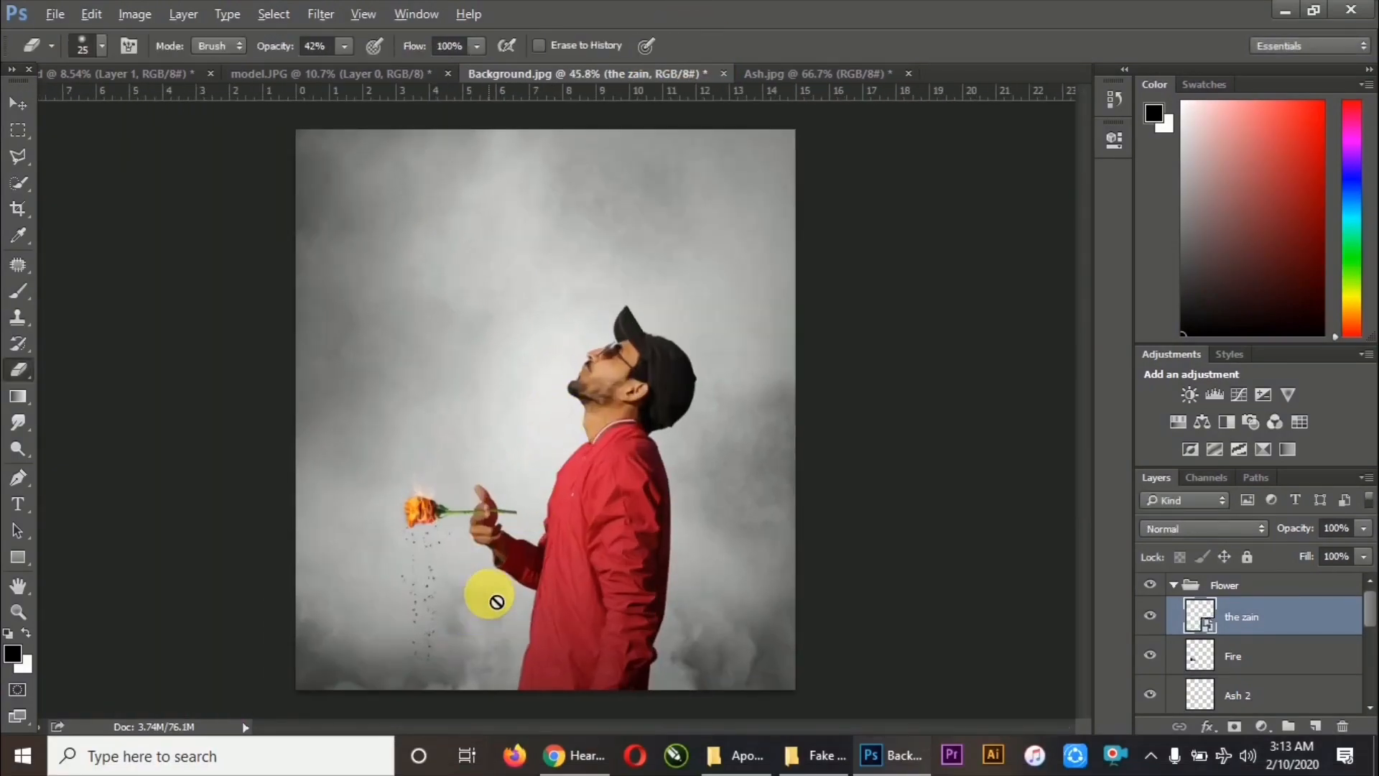
- Check the size and placement of the falling particles under the rose and toggle the particle layer's visibility
{"action": "scroll", "coordinate": [459, 514], "scroll_direction": "down", "scroll_amount": 2}
{"action": "scroll", "coordinate": [474, 503], "scroll_direction": "up", "scroll_amount": 4}
{"action": "key", "text": "ctrl+t"}
{"action": "scroll", "coordinate": [520, 472], "scroll_direction": "down", "scroll_amount": 3}
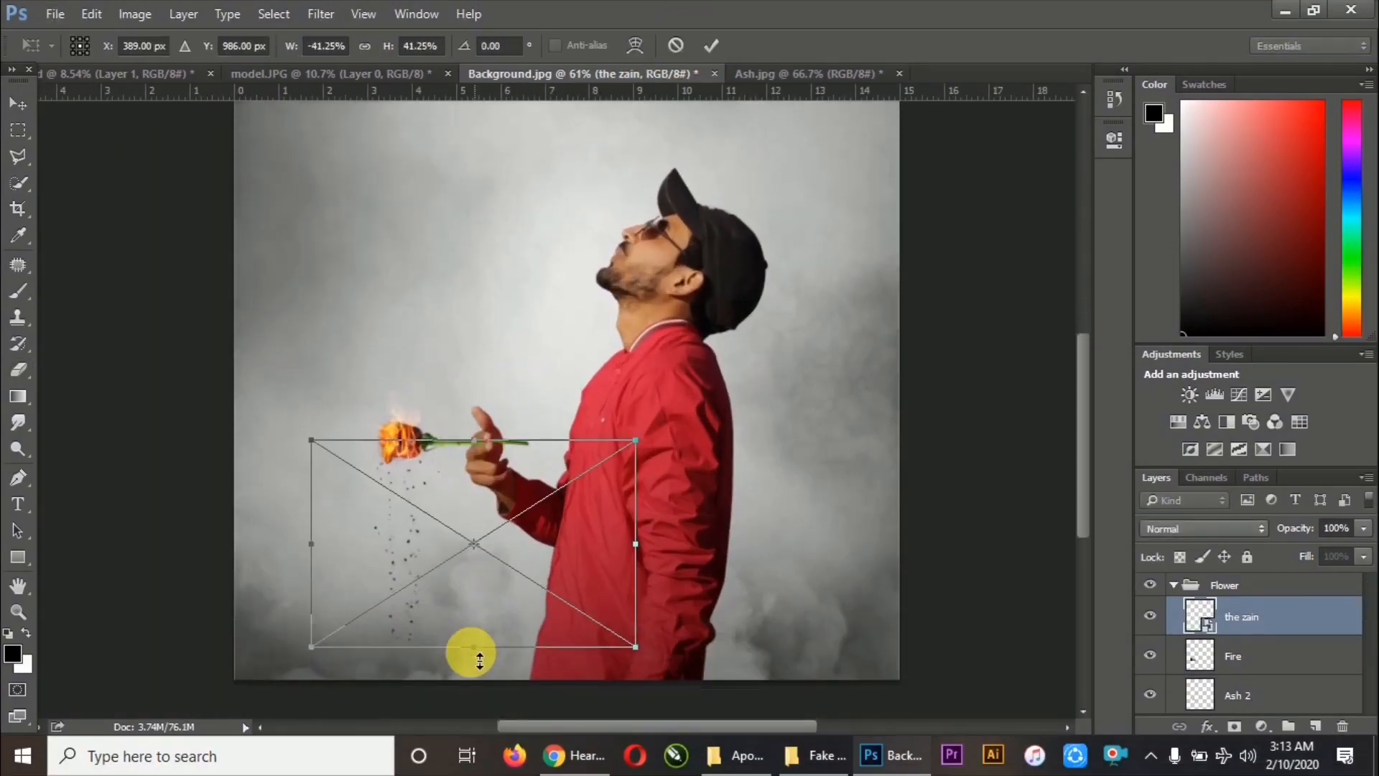
{"action": "key", "text": "Return"}
{"action": "scroll", "coordinate": [493, 573], "scroll_direction": "up", "scroll_amount": 2}
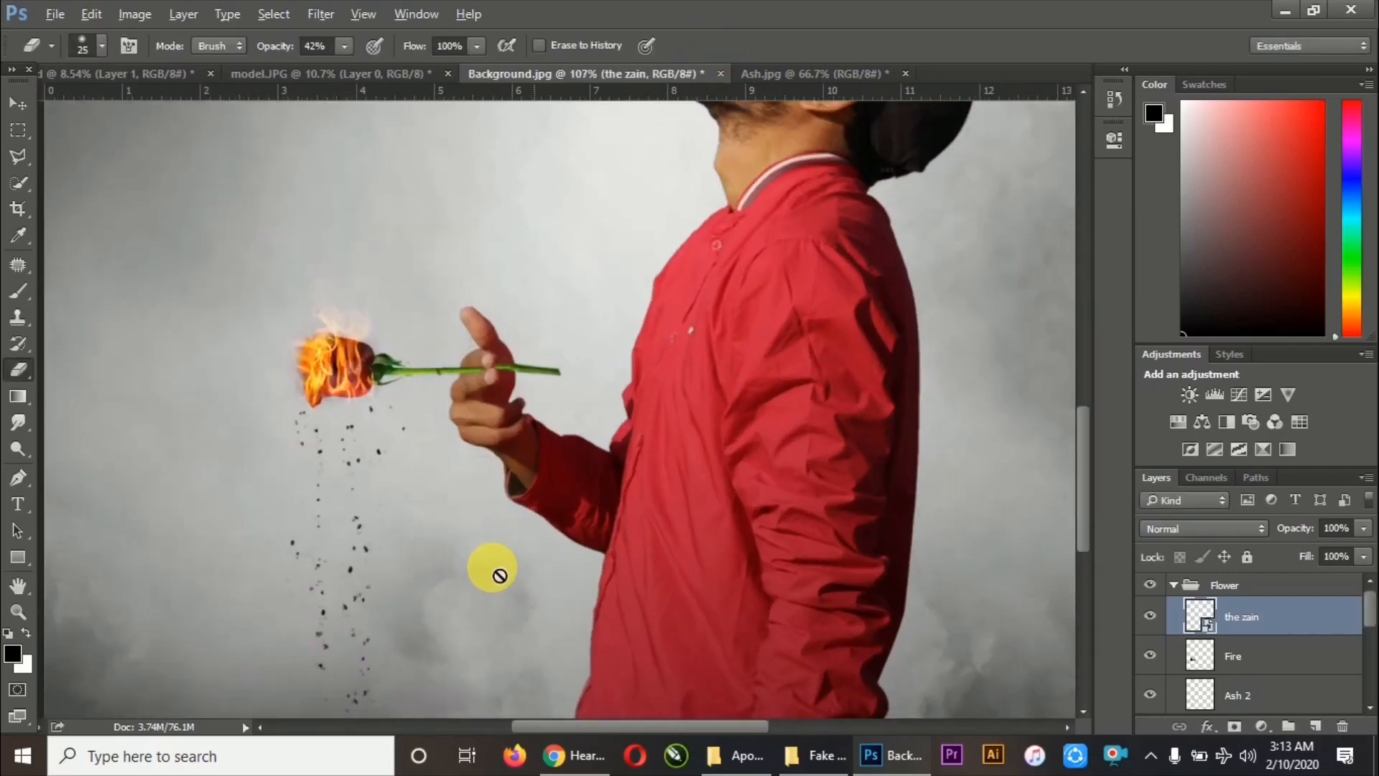
{"action": "scroll", "coordinate": [492, 573], "scroll_direction": "down", "scroll_amount": 3}
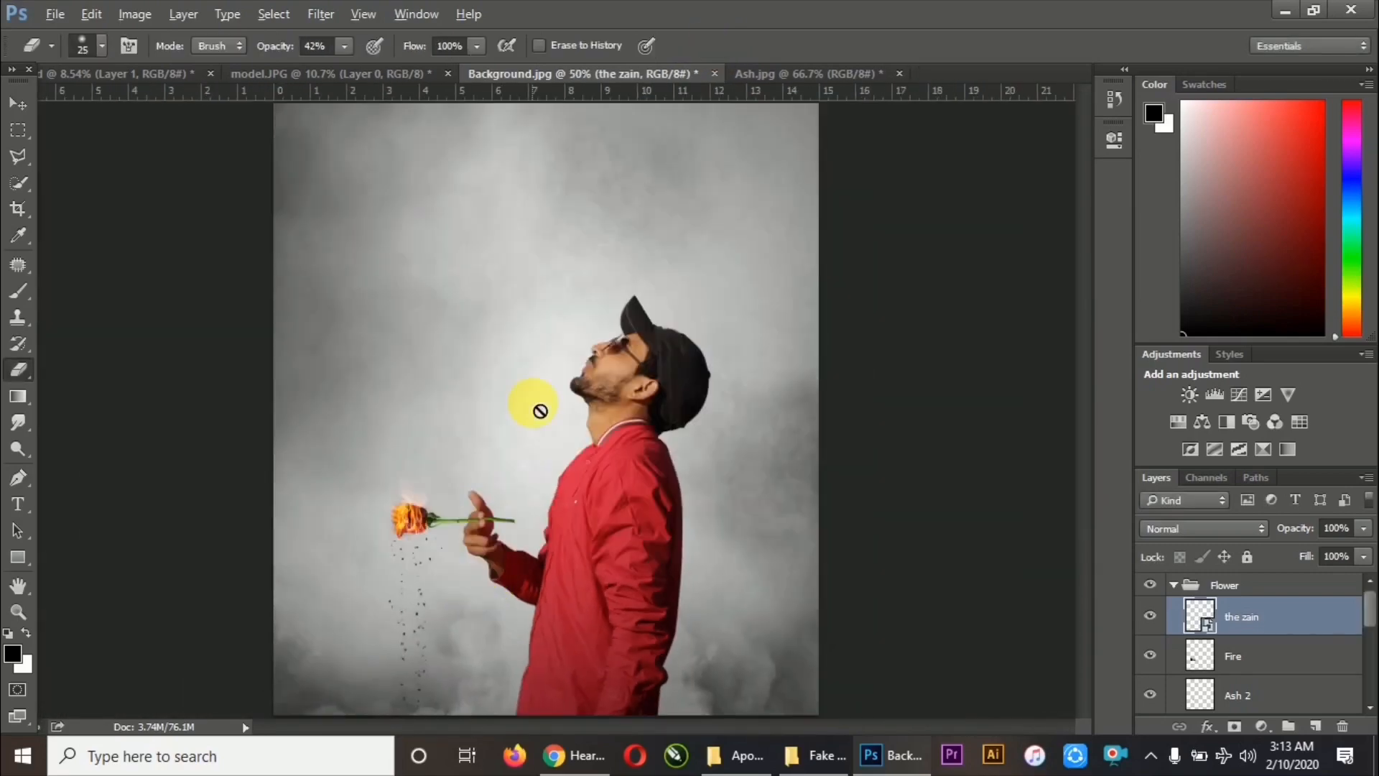
{"action": "left_click", "coordinate": [1151, 616]}
{"action": "scroll", "coordinate": [501, 460], "scroll_direction": "down", "scroll_amount": 1}
{"action": "scroll", "coordinate": [501, 460], "scroll_direction": "up", "scroll_amount": 1}
- Apply the Camera Raw Filter to the man's Layer 1 with Clarity +78 and slightly raised Highlights
{"action": "scroll", "coordinate": [1274, 683], "scroll_direction": "down", "scroll_amount": 3}
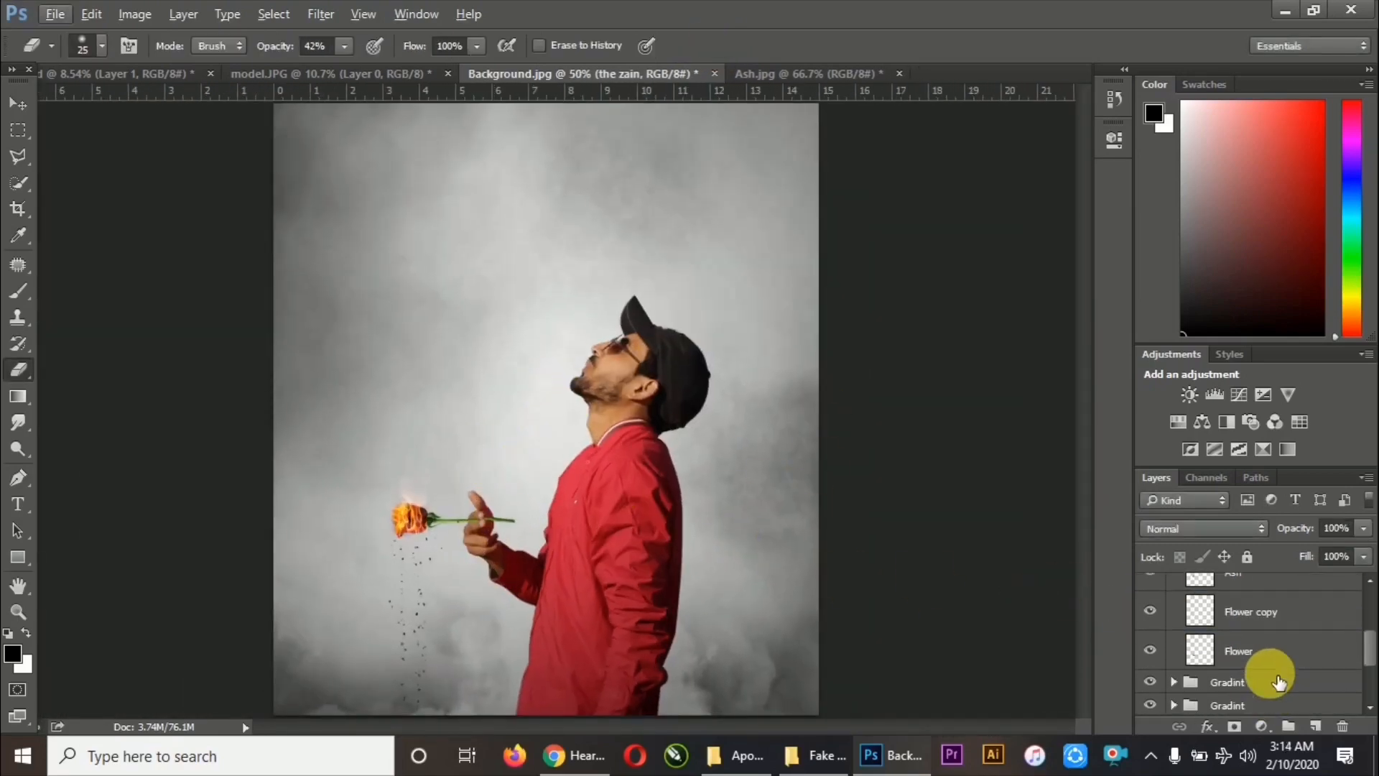
{"action": "scroll", "coordinate": [1265, 661], "scroll_direction": "down", "scroll_amount": 3}
{"action": "left_click", "coordinate": [1167, 632]}
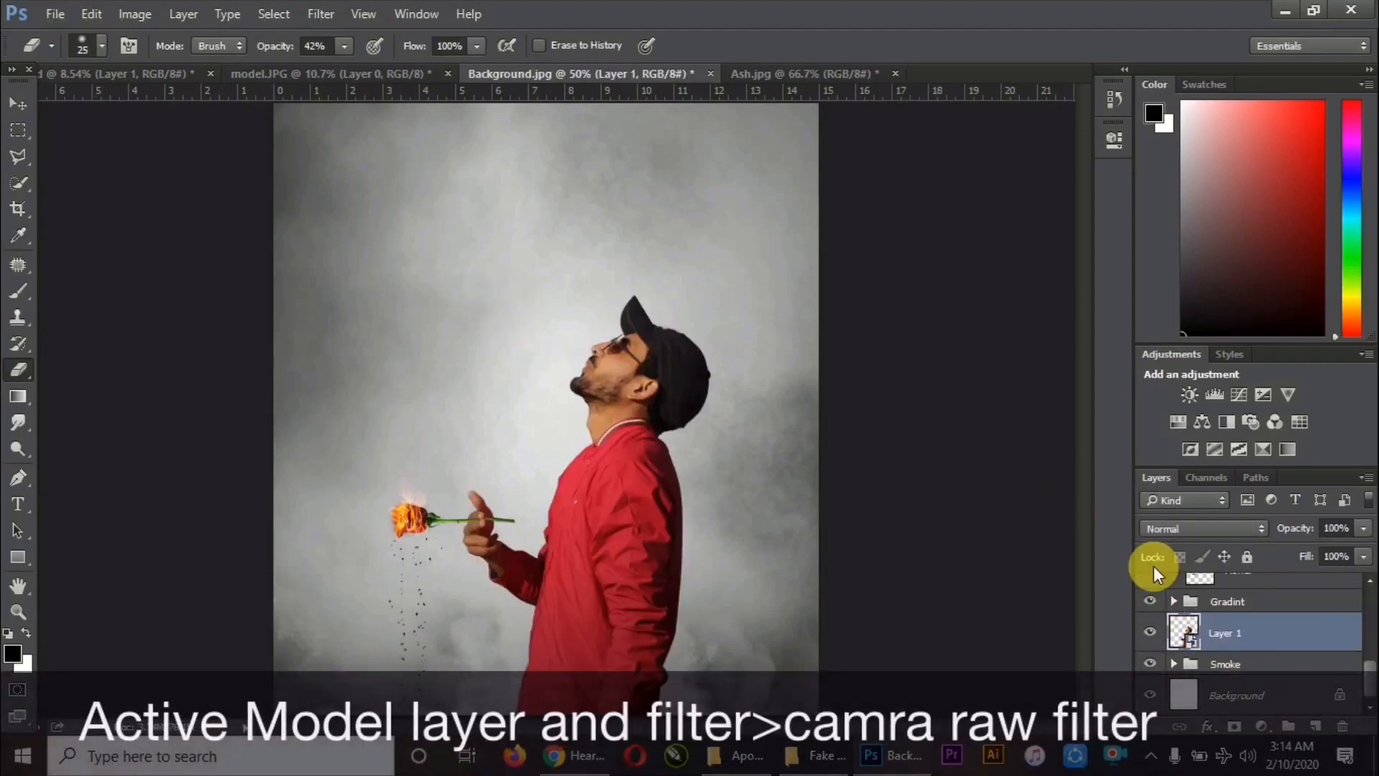
{"action": "left_click", "coordinate": [316, 14]}
{"action": "left_click", "coordinate": [380, 131]}
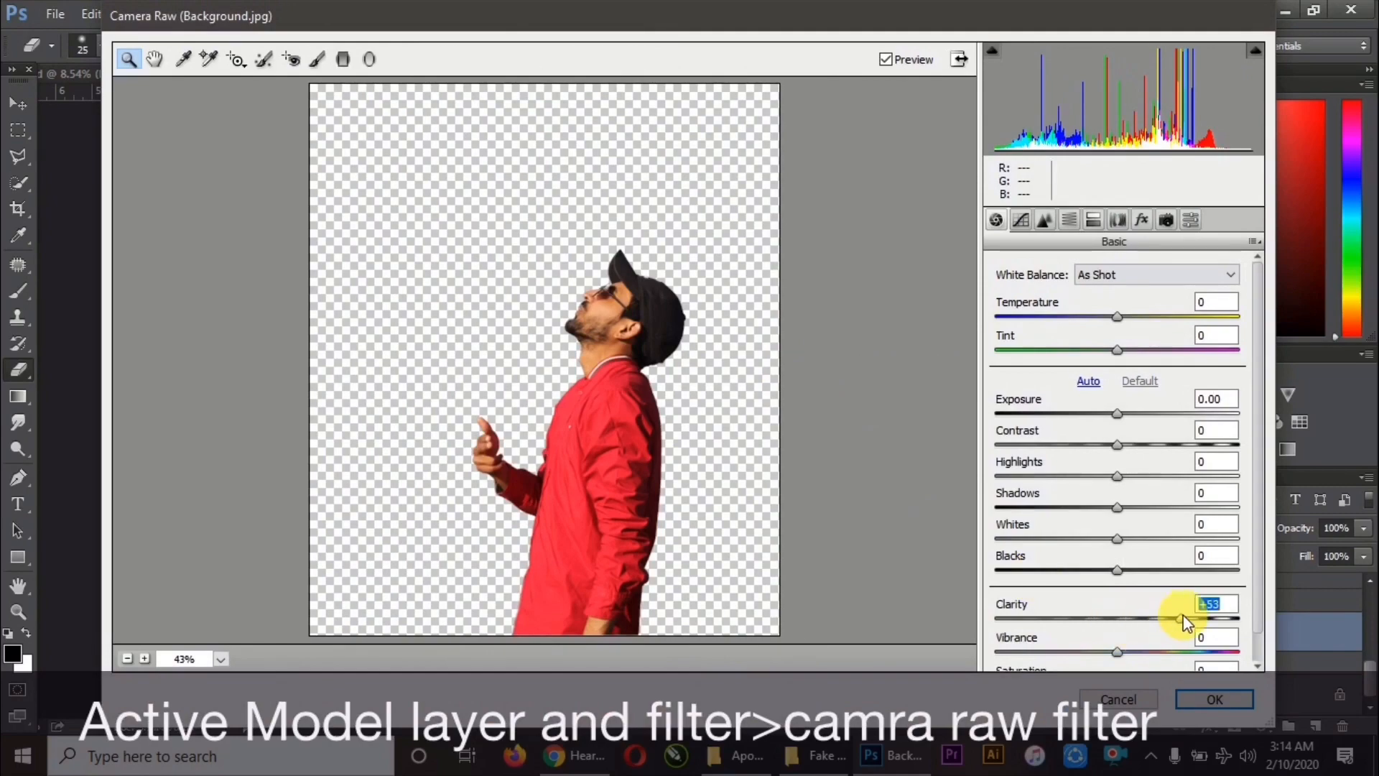
{"action": "left_click_drag", "start_coordinate": [1182, 616], "coordinate": [1211, 622]}
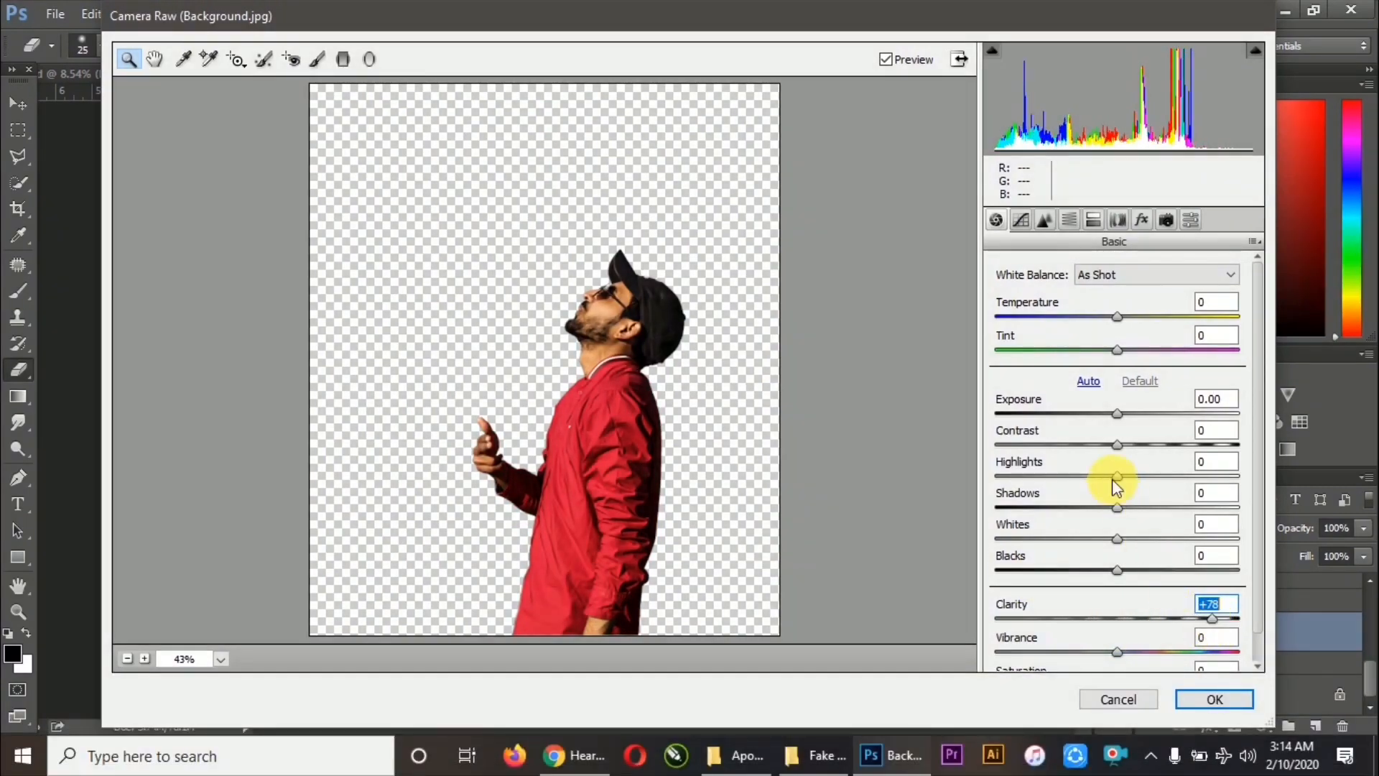
{"action": "left_click_drag", "start_coordinate": [1117, 476], "coordinate": [1136, 479]}
{"action": "left_click", "coordinate": [1196, 701]}
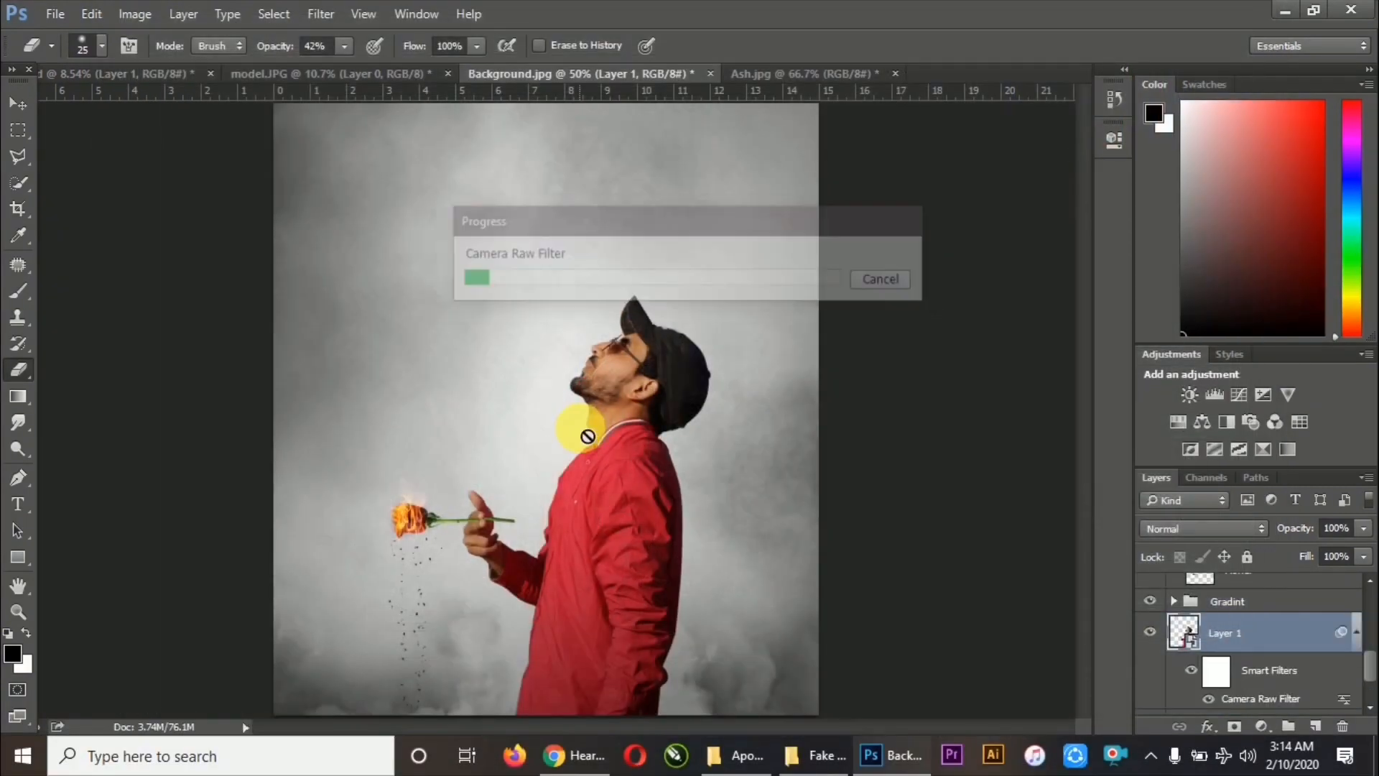
- Preview Heart.png in the Fake Love folder and place it into the composition above Layer 1
{"action": "left_click", "coordinate": [816, 754]}
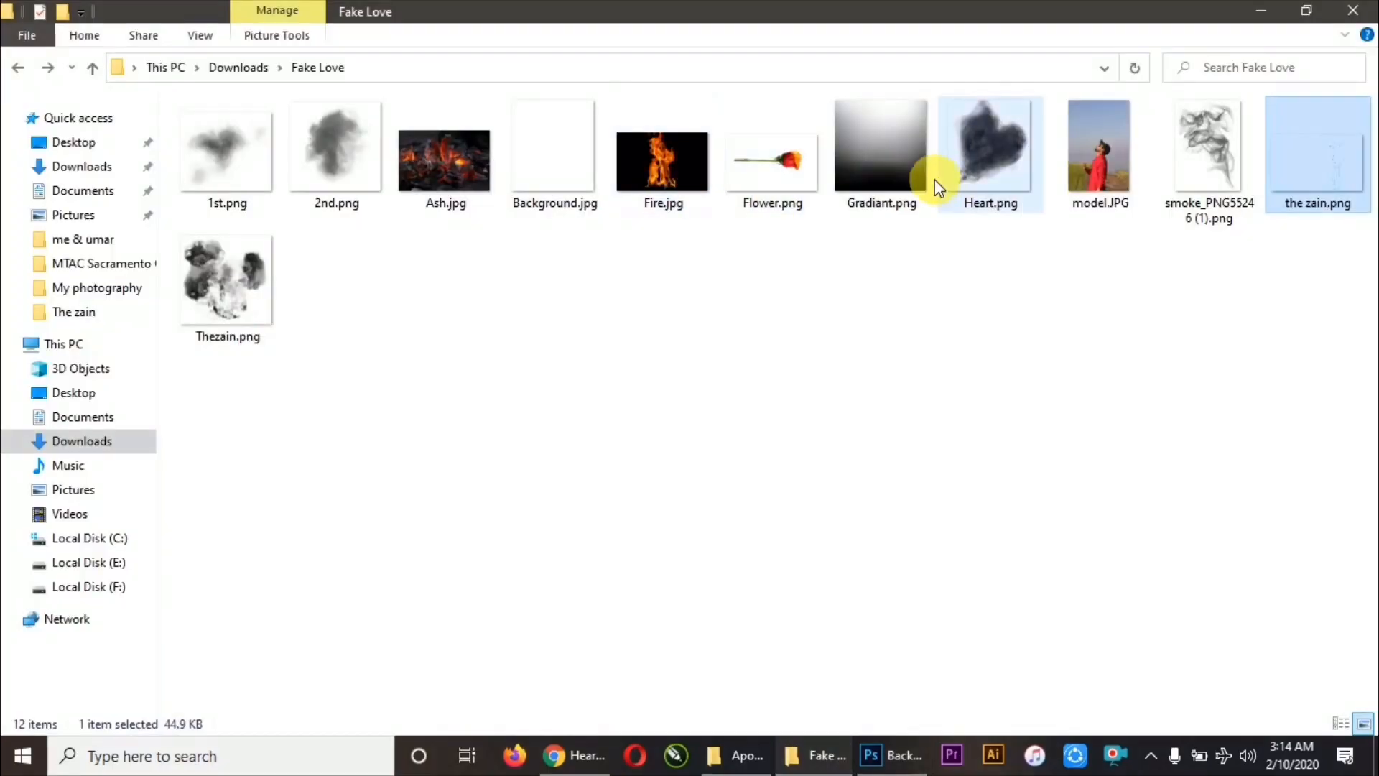
{"action": "double_click", "coordinate": [971, 167]}
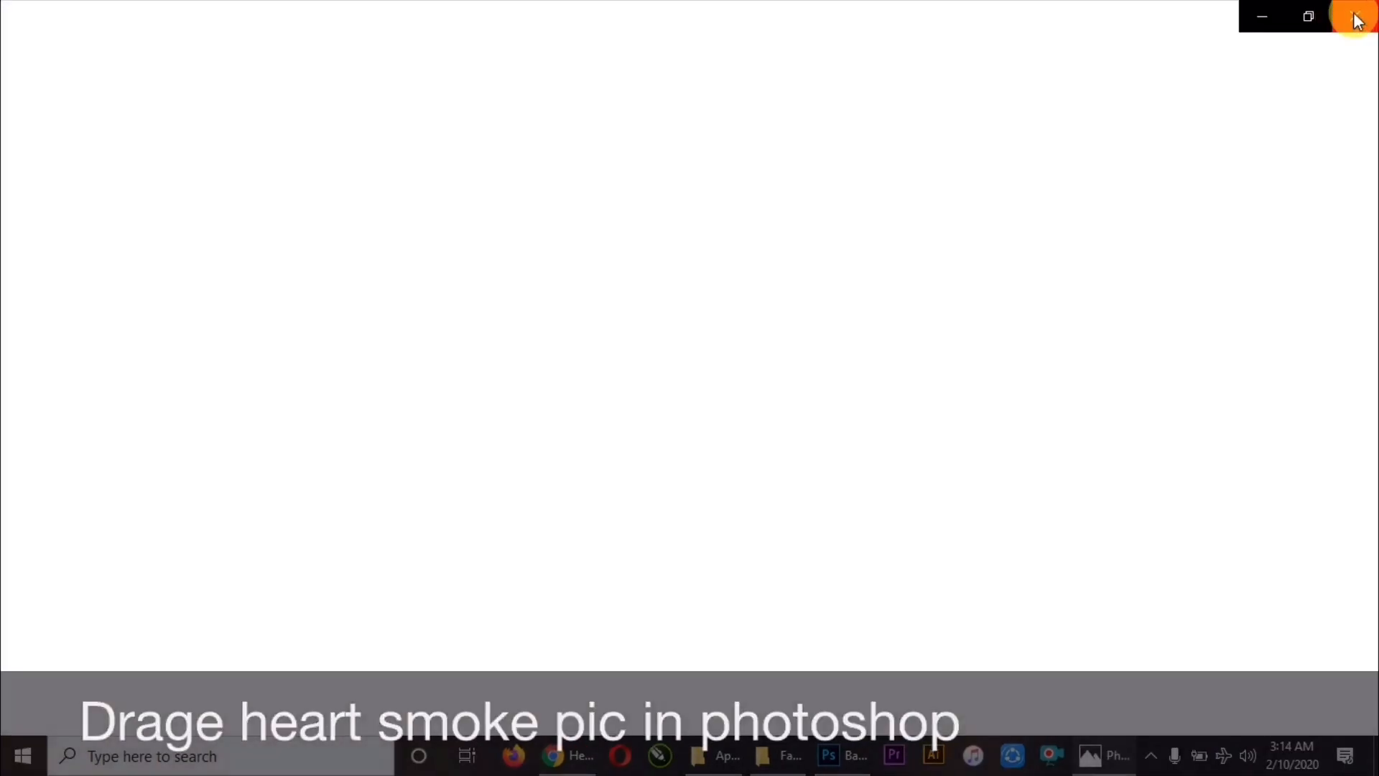
{"action": "left_click", "coordinate": [1355, 13]}
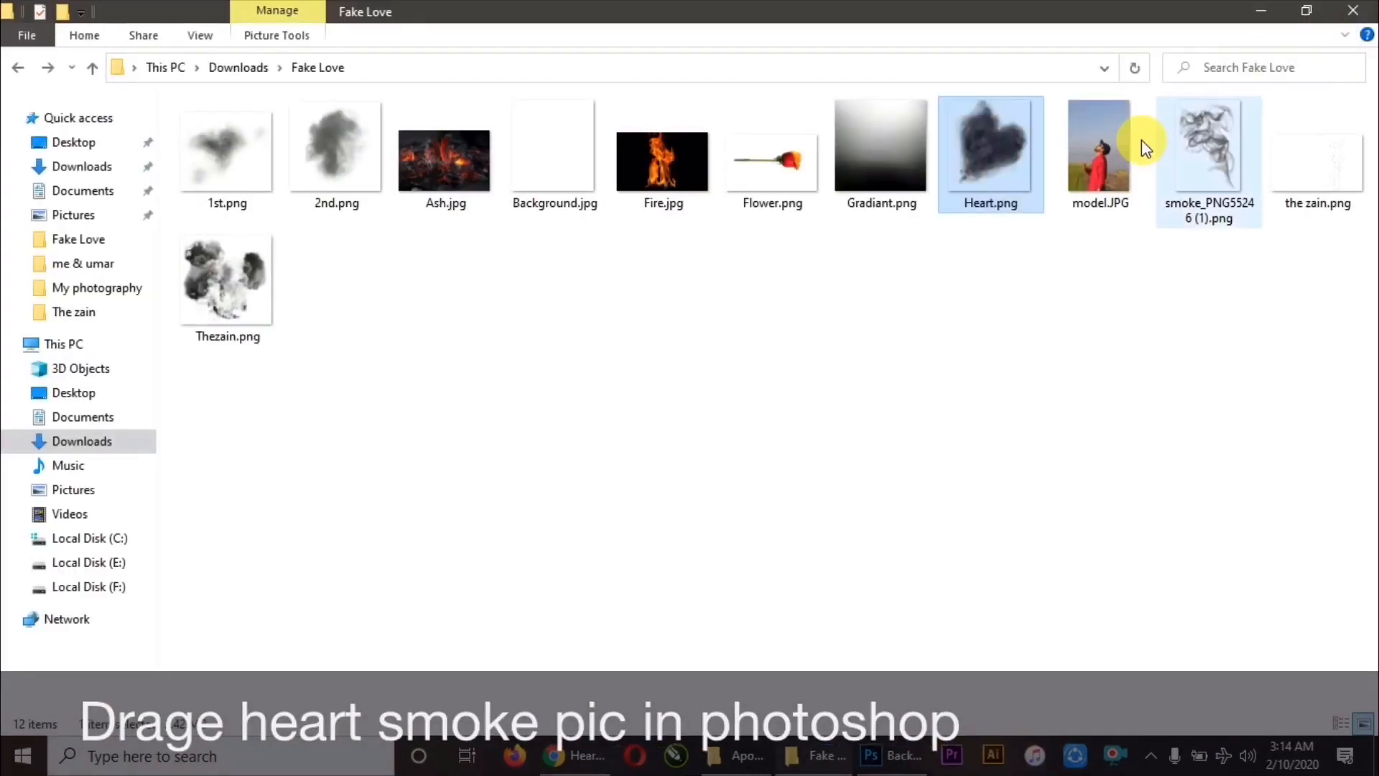
{"action": "left_click_drag", "start_coordinate": [984, 139], "coordinate": [515, 308]}
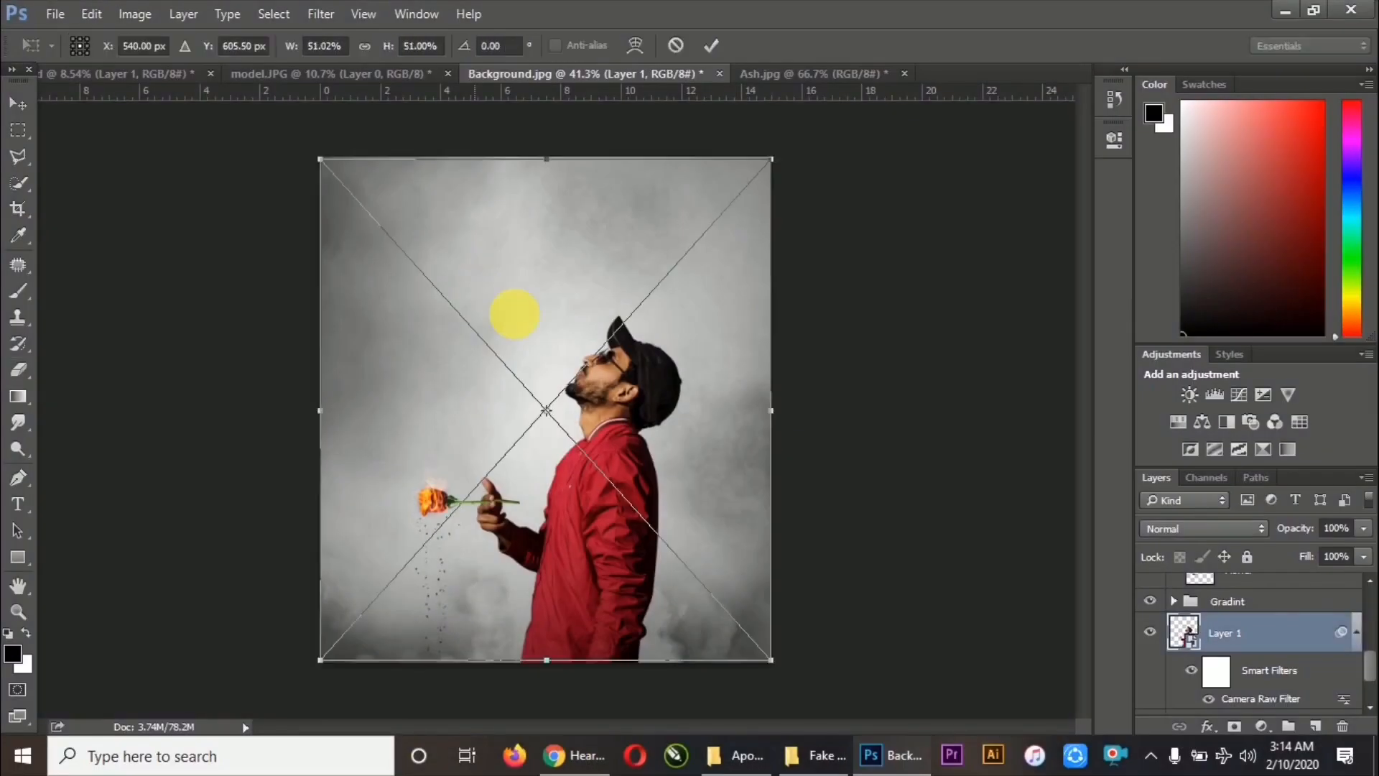
- Scale the smoke heart to about 16%, flip it horizontally and move it above the man's face
{"action": "left_click_drag", "start_coordinate": [765, 172], "coordinate": [632, 314]}
{"action": "left_click_drag", "start_coordinate": [579, 383], "coordinate": [508, 274]}
{"action": "right_click", "coordinate": [586, 311]}
{"action": "left_click", "coordinate": [639, 552]}
{"action": "left_click_drag", "start_coordinate": [581, 180], "coordinate": [564, 201]}
{"action": "left_click_drag", "start_coordinate": [530, 261], "coordinate": [554, 286]}
- Nudge the smoke heart to X 460 px, Y 318 px and apply the transform
{"action": "key", "text": "Left"}
{"action": "key", "text": "Left"}
{"action": "key", "text": "Left"}
{"action": "key", "text": "Left"}
{"action": "key", "text": "Left"}
{"action": "key", "text": "Left"}
{"action": "key", "text": "Left"}
{"action": "key", "text": "Left"}
{"action": "key", "text": "Left"}
{"action": "key", "text": "Left"}
{"action": "key", "text": "Left"}
{"action": "key", "text": "Left"}
{"action": "key", "text": "Left"}
{"action": "key", "text": "Left"}
{"action": "key", "text": "Left"}
{"action": "key", "text": "Left"}
{"action": "key", "text": "Left"}
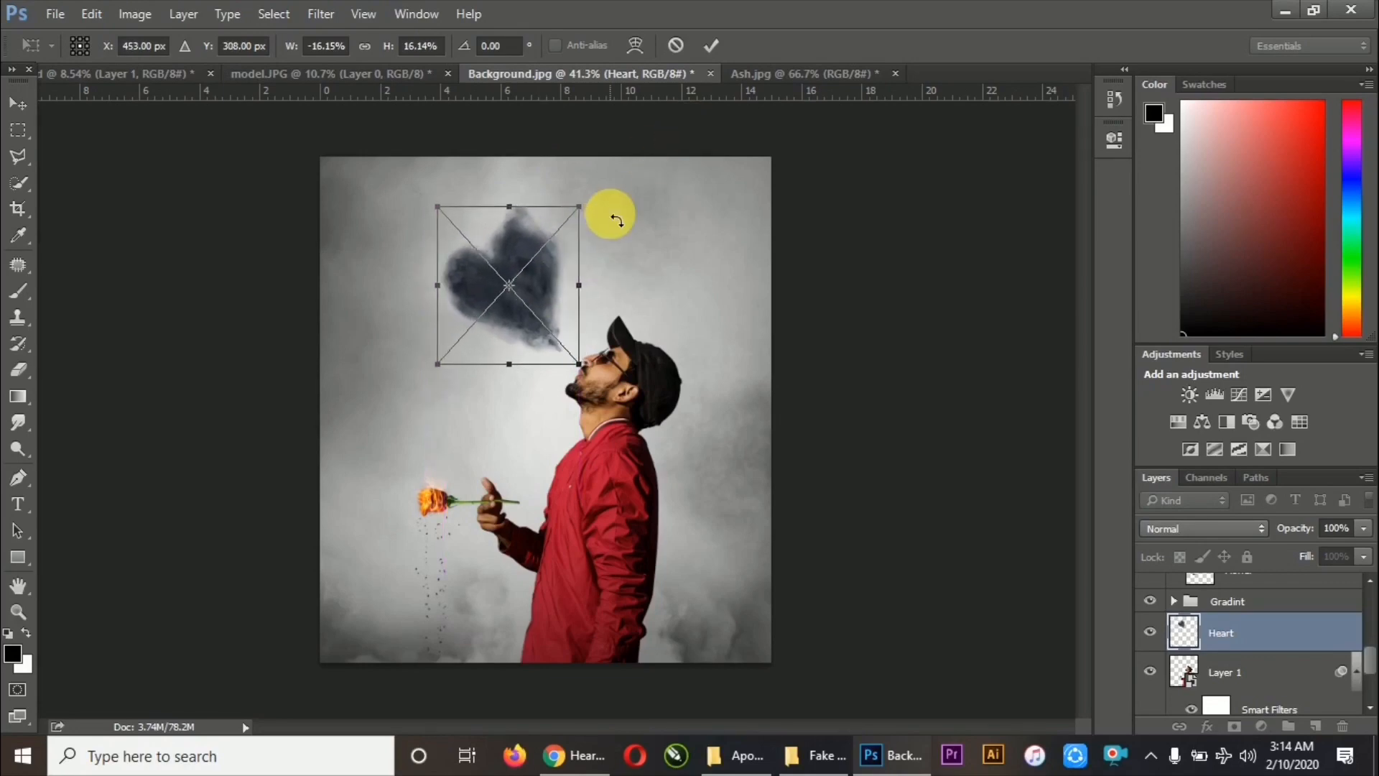
{"action": "key", "text": "Right"}
{"action": "key", "text": "Right"}
{"action": "key", "text": "Right"}
{"action": "key", "text": "Right"}
{"action": "key", "text": "Right"}
{"action": "key", "text": "Right"}
{"action": "key", "text": "Right"}
{"action": "key", "text": "Down"}
{"action": "key", "text": "Down"}
{"action": "key", "text": "Down"}
{"action": "key", "text": "Down"}
{"action": "key", "text": "Down"}
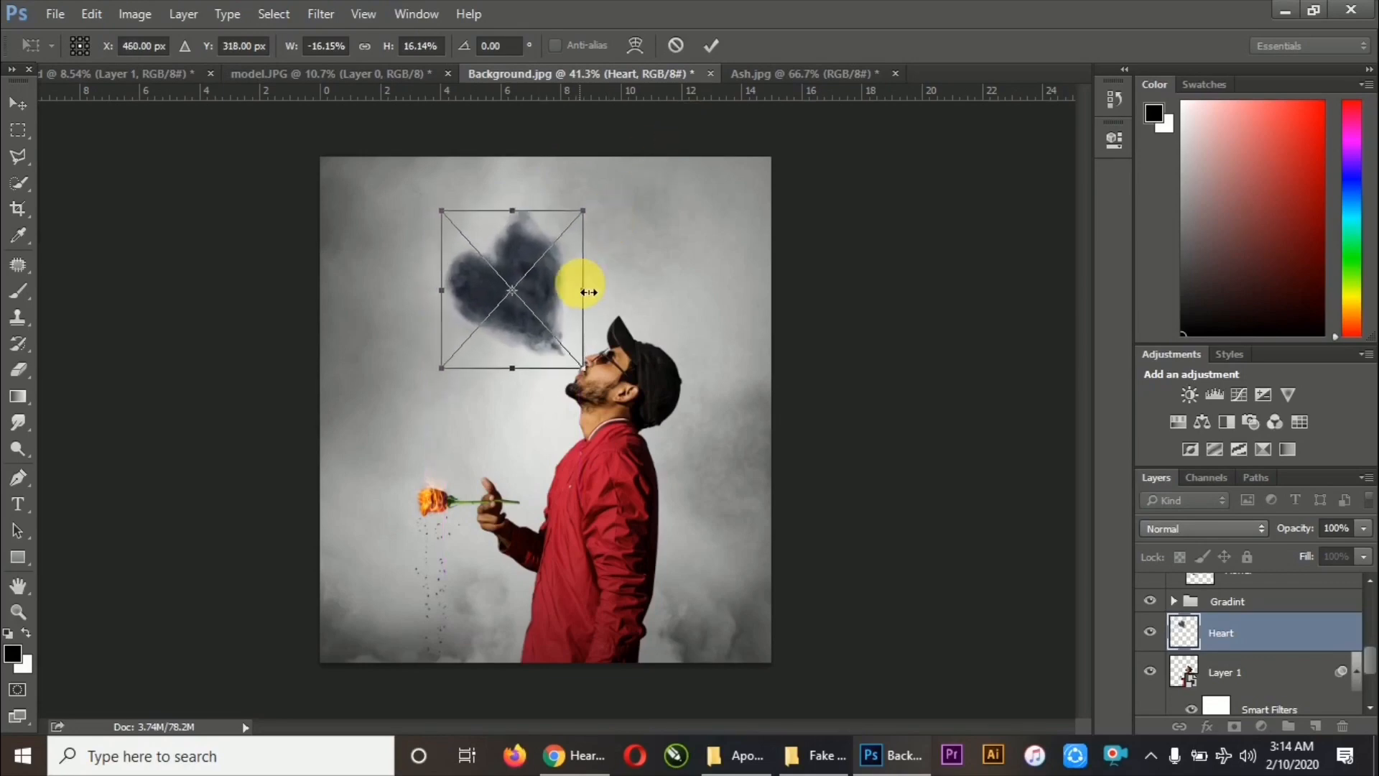
{"action": "left_click", "coordinate": [715, 63]}
- Soften the rasterized Heart layer's edges with a size 100 eraser at 42% opacity and set its fill to 63%
{"action": "key", "text": "e"}
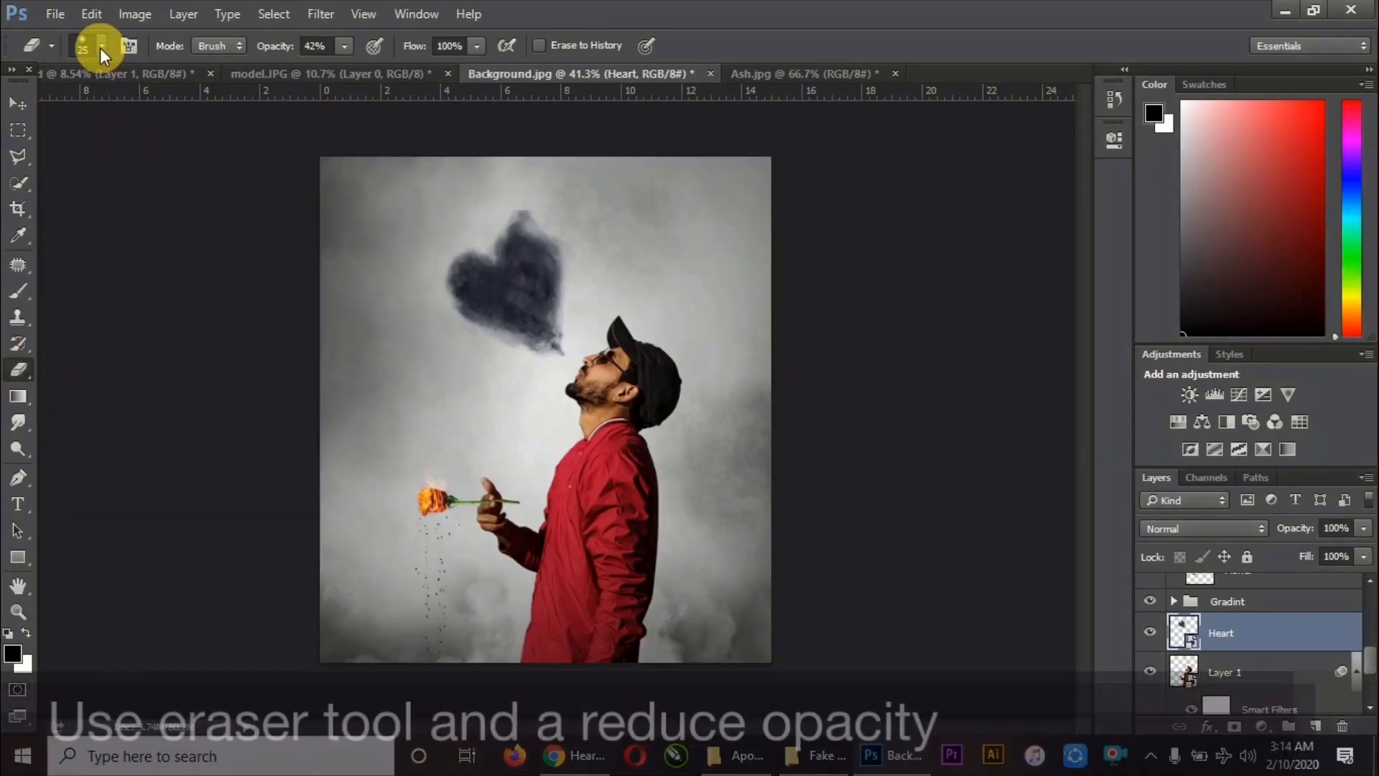
{"action": "left_click", "coordinate": [101, 45]}
{"action": "left_click", "coordinate": [446, 360]}
{"action": "left_click", "coordinate": [625, 308]}
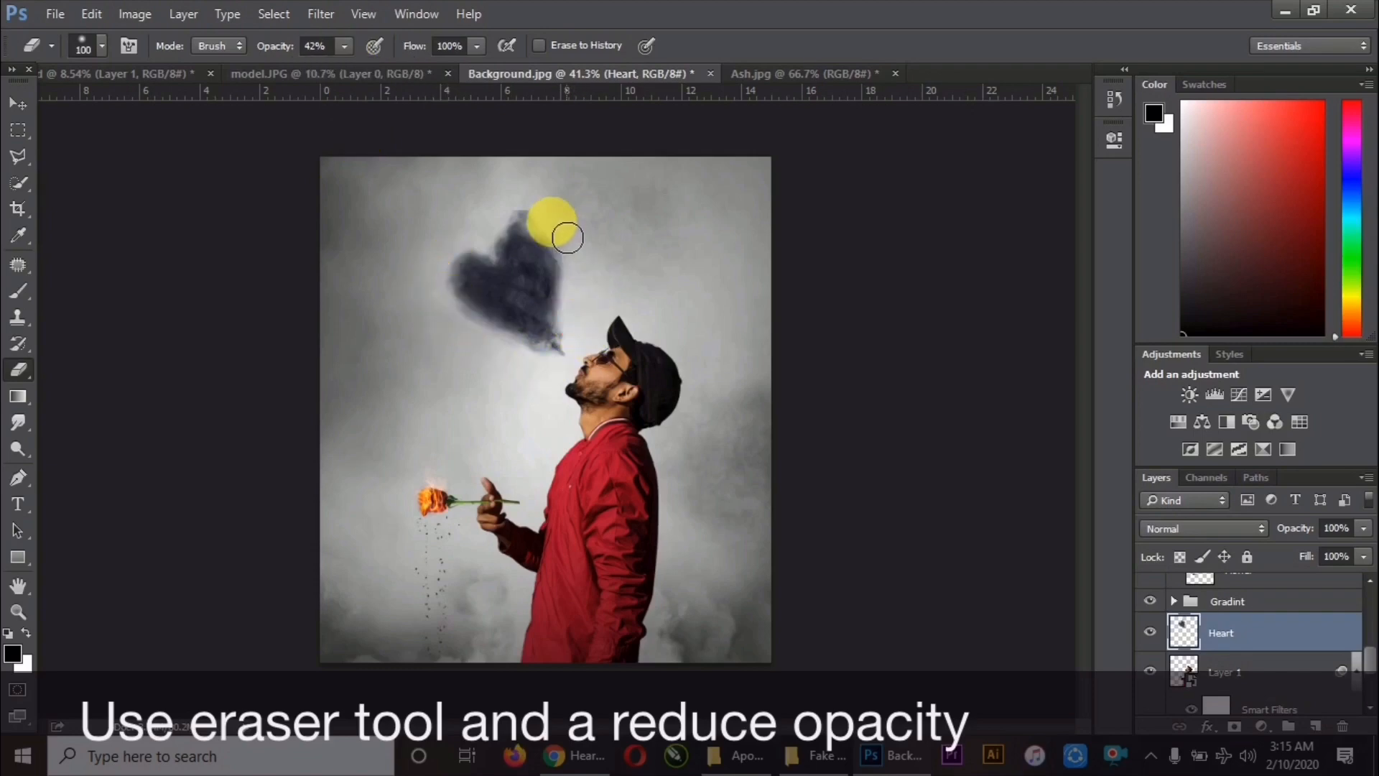
{"action": "left_click_drag", "start_coordinate": [1324, 581], "coordinate": [1333, 583]}
{"action": "left_click_drag", "start_coordinate": [533, 214], "coordinate": [555, 214]}
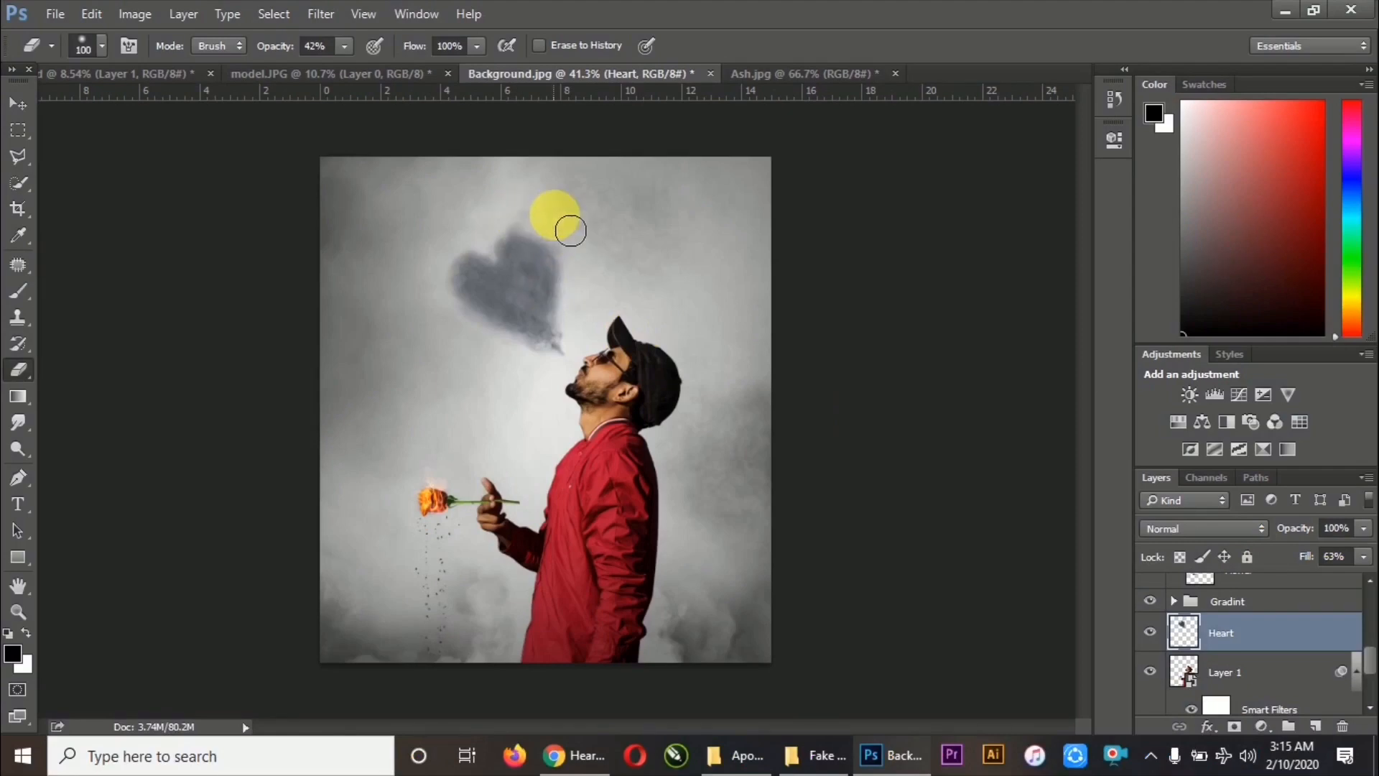
{"action": "left_click_drag", "start_coordinate": [466, 332], "coordinate": [502, 278]}
- Place smoke_PNG55246 (1).png above the Heart layer, scale it to about 57% and move it under the heart
{"action": "left_click", "coordinate": [848, 747]}
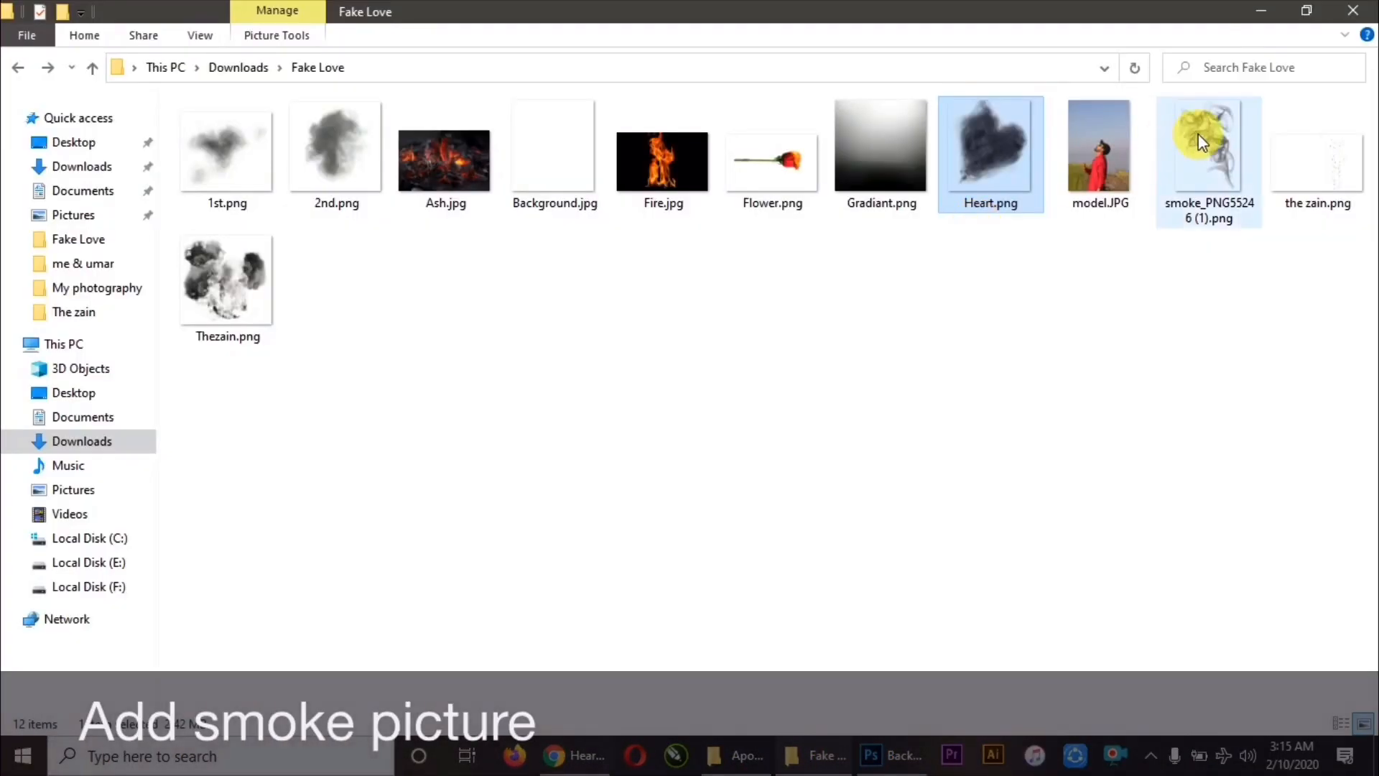
{"action": "mouse_move", "coordinate": [1198, 134]}
{"action": "left_mouse_down"}
{"action": "mouse_move", "coordinate": [890, 723]}
{"action": "mouse_move", "coordinate": [637, 454]}
{"action": "mouse_move", "coordinate": [671, 400]}
{"action": "left_mouse_up"}
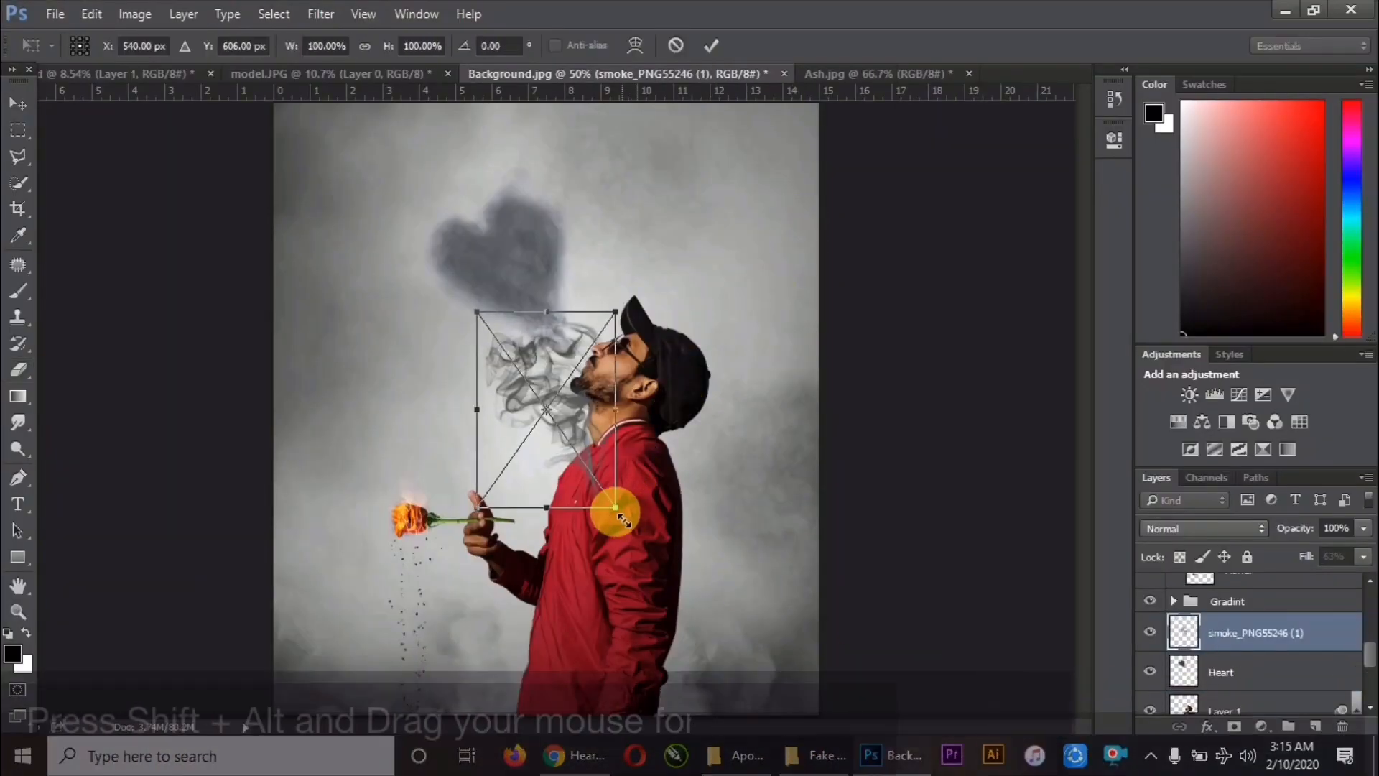
{"action": "left_click_drag", "start_coordinate": [616, 502], "coordinate": [599, 480]}
{"action": "left_click_drag", "start_coordinate": [568, 393], "coordinate": [554, 297]}
- Rotate the placed smoke about -25°, position it between the man's lips and the heart, and apply the transform
{"action": "scroll", "coordinate": [557, 293], "scroll_direction": "up", "scroll_amount": 12}
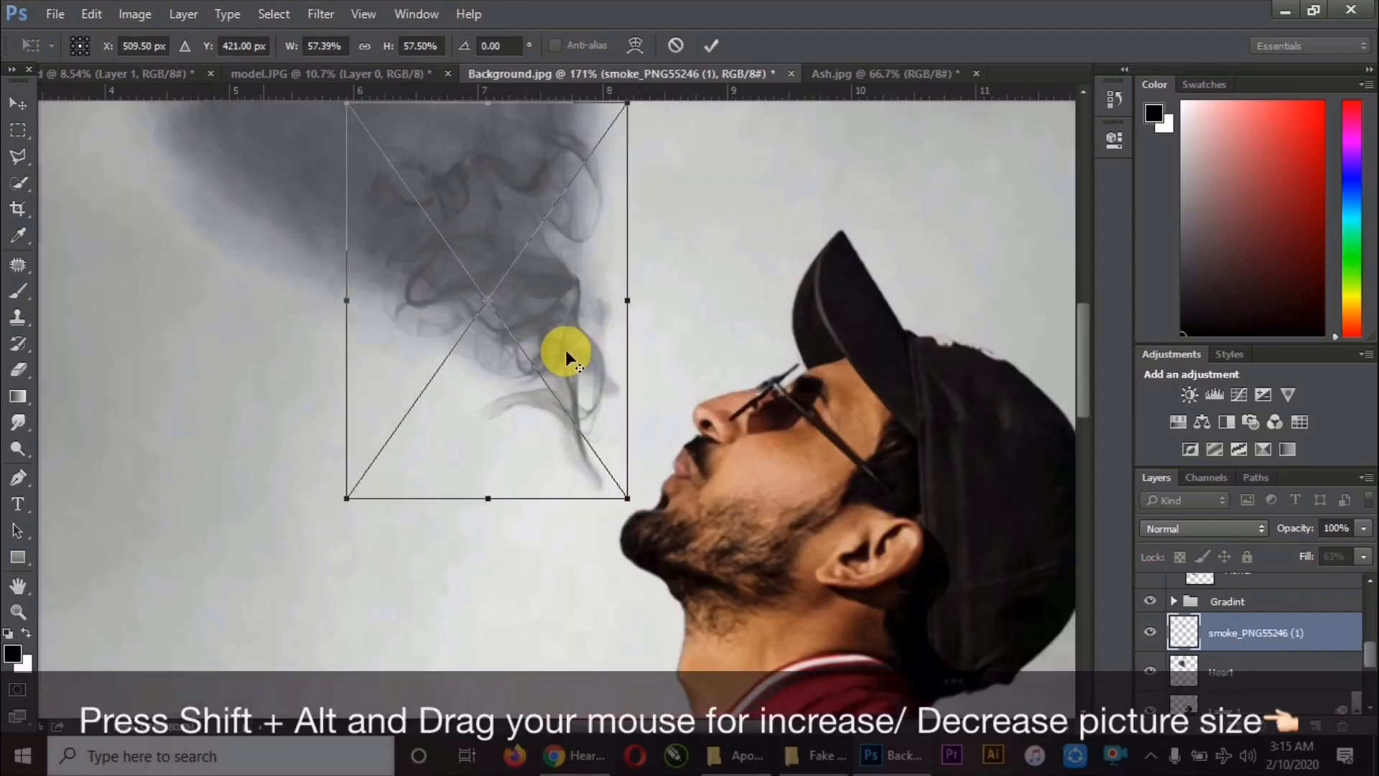
{"action": "left_click_drag", "start_coordinate": [591, 371], "coordinate": [652, 358]}
{"action": "left_click_drag", "start_coordinate": [740, 539], "coordinate": [816, 446]}
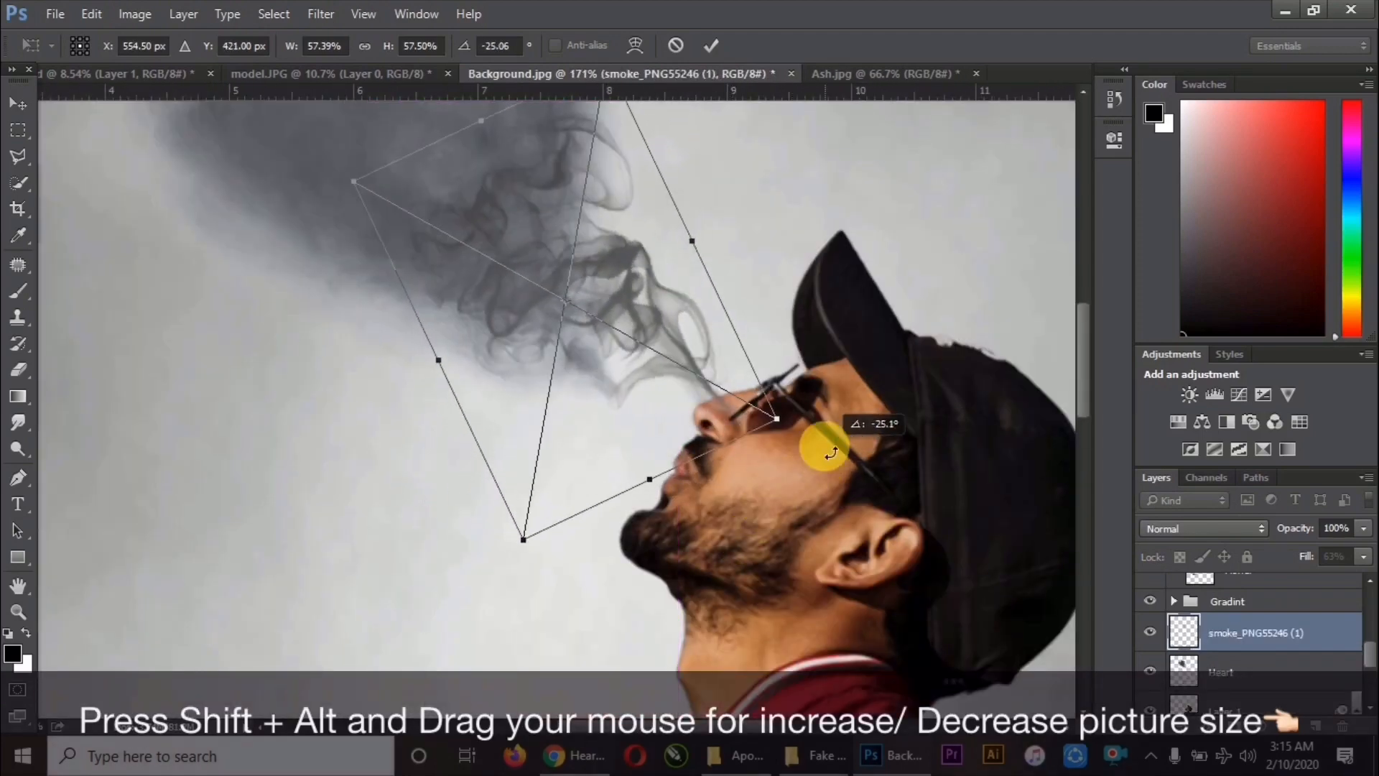
{"action": "left_click_drag", "start_coordinate": [583, 315], "coordinate": [567, 350]}
{"action": "left_click_drag", "start_coordinate": [739, 446], "coordinate": [624, 388]}
{"action": "left_click", "coordinate": [711, 45]}
- Rasterize the smoke_PNG55246 (1) layer and erase its stray wisps with a soft eraser at 100% opacity
{"action": "scroll", "coordinate": [594, 337], "scroll_direction": "down", "scroll_amount": 2}
{"action": "scroll", "coordinate": [609, 385], "scroll_direction": "up", "scroll_amount": 2}
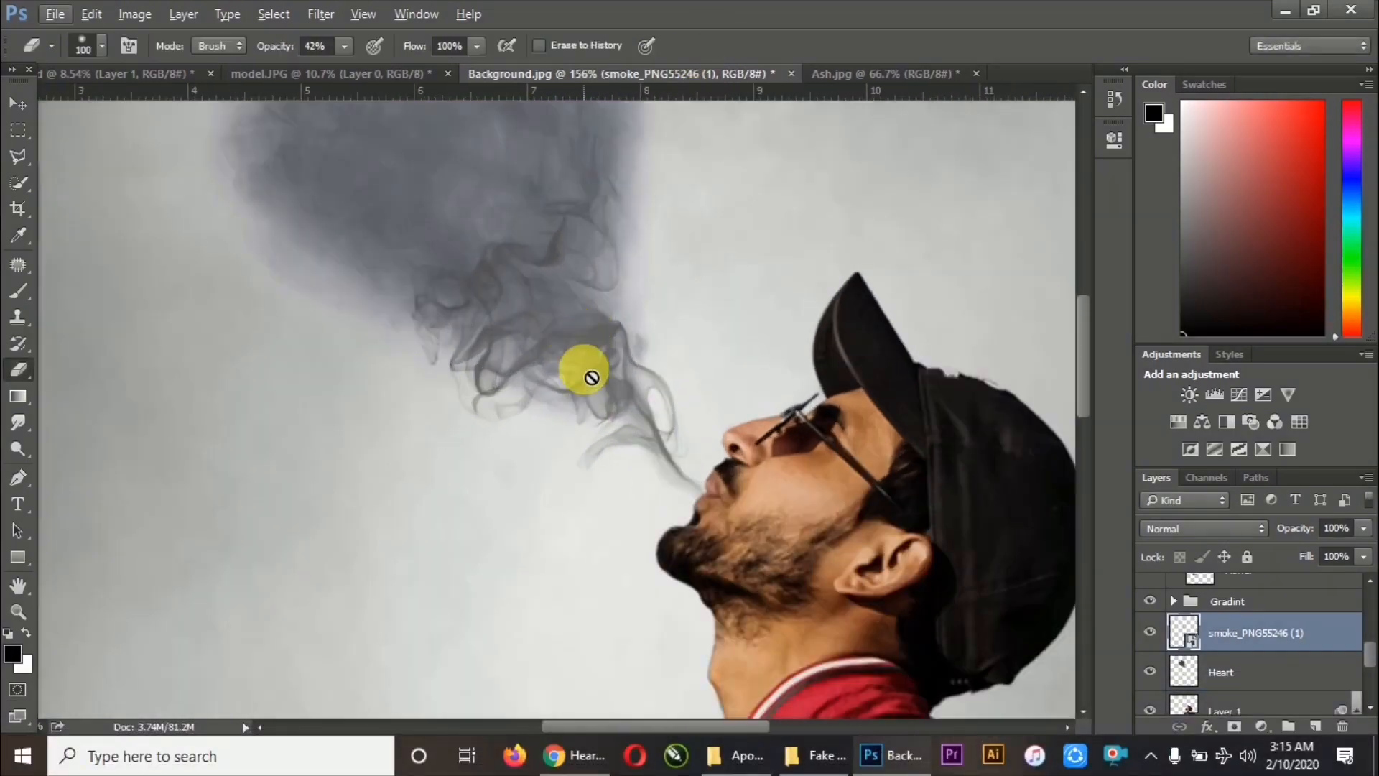
{"action": "left_click", "coordinate": [324, 322]}
{"action": "left_click", "coordinate": [644, 311]}
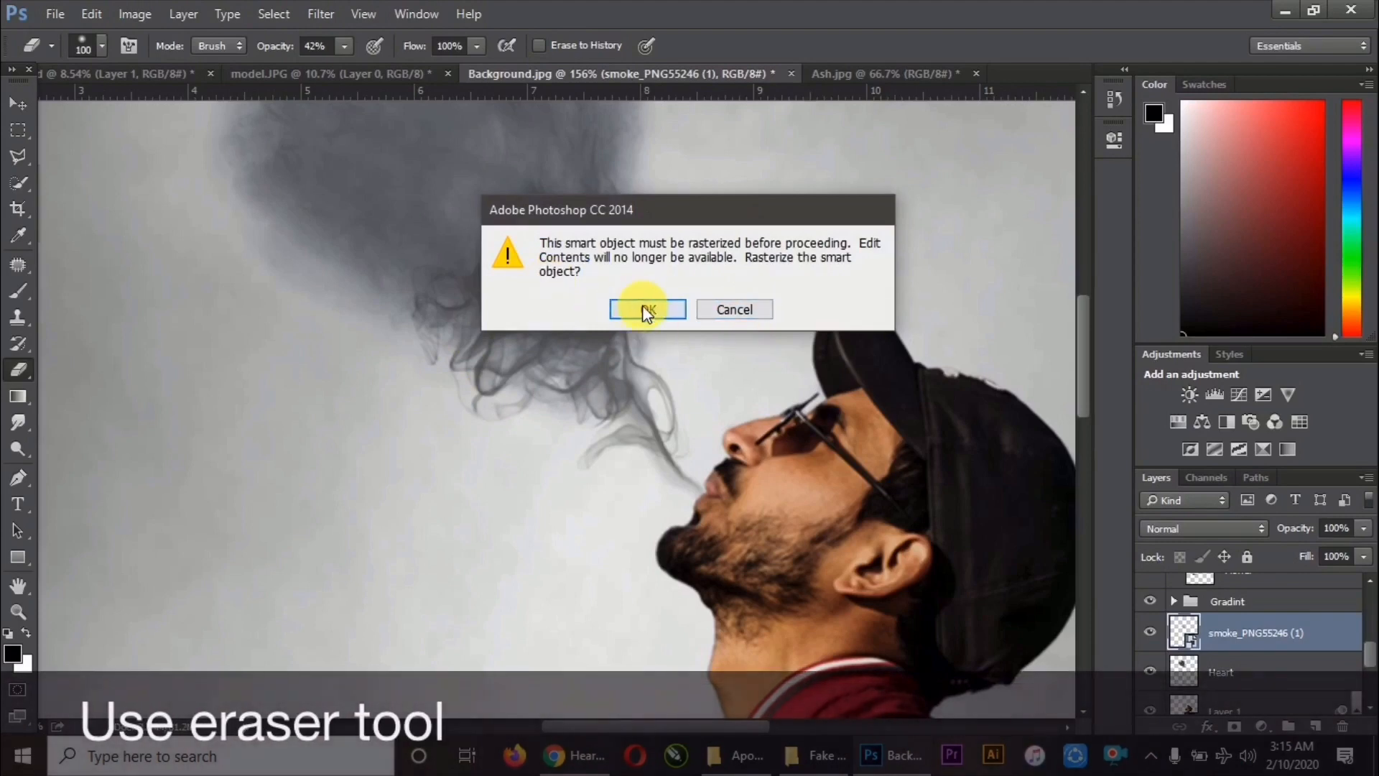
{"action": "mouse_move", "coordinate": [433, 284]}
{"action": "left_mouse_down"}
{"action": "mouse_move", "coordinate": [501, 463]}
{"action": "mouse_move", "coordinate": [561, 476]}
{"action": "left_mouse_up"}
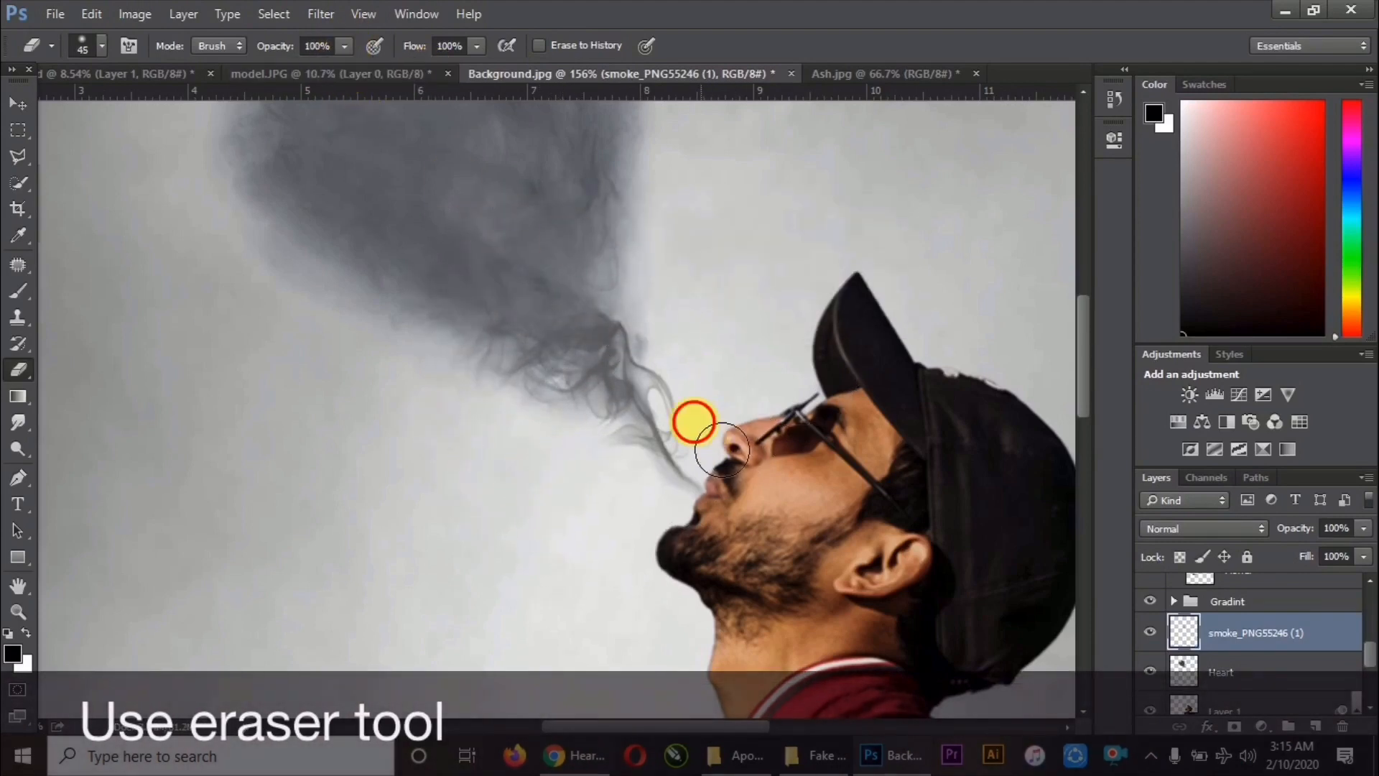
{"action": "mouse_move", "coordinate": [612, 418]}
{"action": "left_mouse_down"}
{"action": "mouse_move", "coordinate": [606, 376]}
{"action": "mouse_move", "coordinate": [597, 413]}
{"action": "mouse_move", "coordinate": [644, 385]}
{"action": "left_mouse_up"}
{"action": "scroll", "coordinate": [564, 423], "scroll_direction": "down", "scroll_amount": 14}
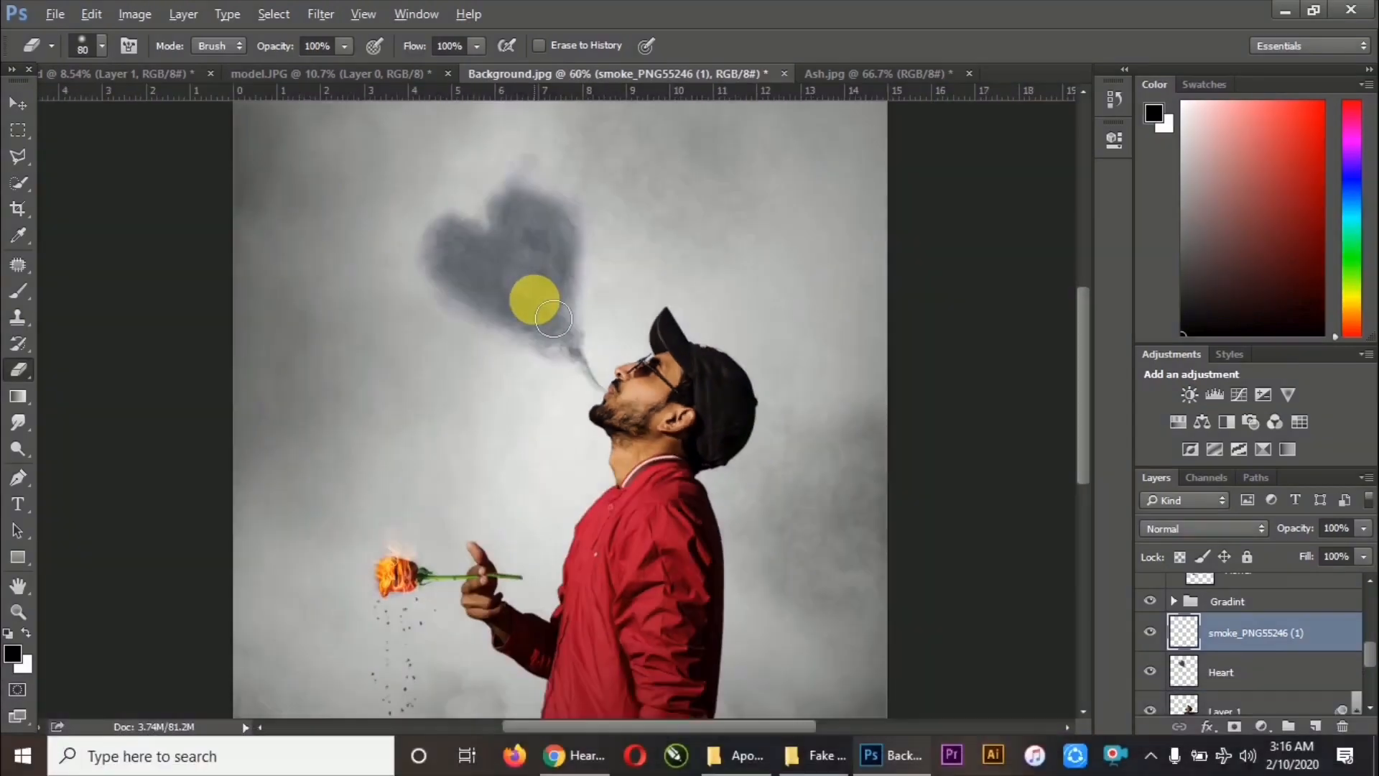
{"action": "scroll", "coordinate": [469, 247], "scroll_direction": "up", "scroll_amount": 2}
{"action": "scroll", "coordinate": [445, 201], "scroll_direction": "down", "scroll_amount": 1}
{"action": "key", "text": "v"}
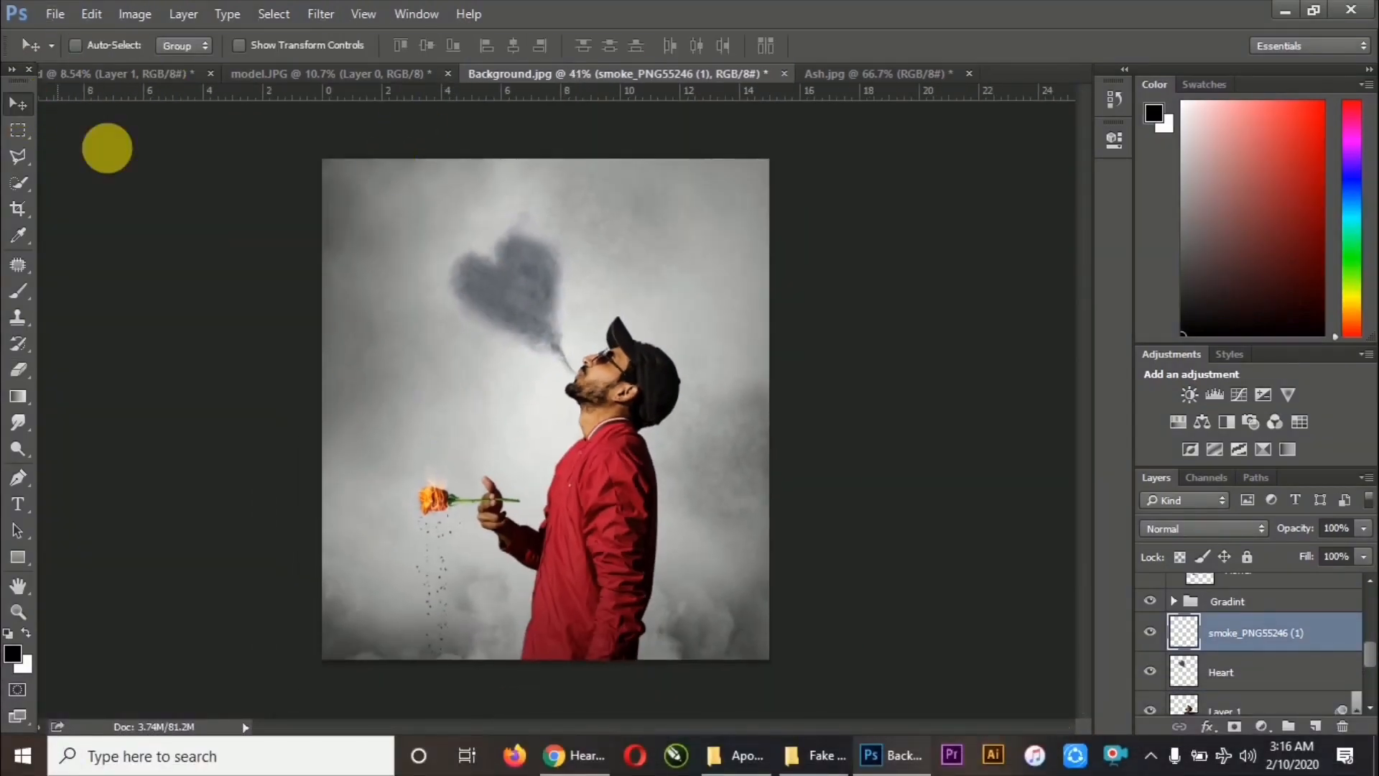
- Collapse the Flower group, check the Heart layer by toggling its visibility, and reduce that layer's opacity
{"action": "scroll", "coordinate": [1293, 632], "scroll_direction": "up", "scroll_amount": 2}
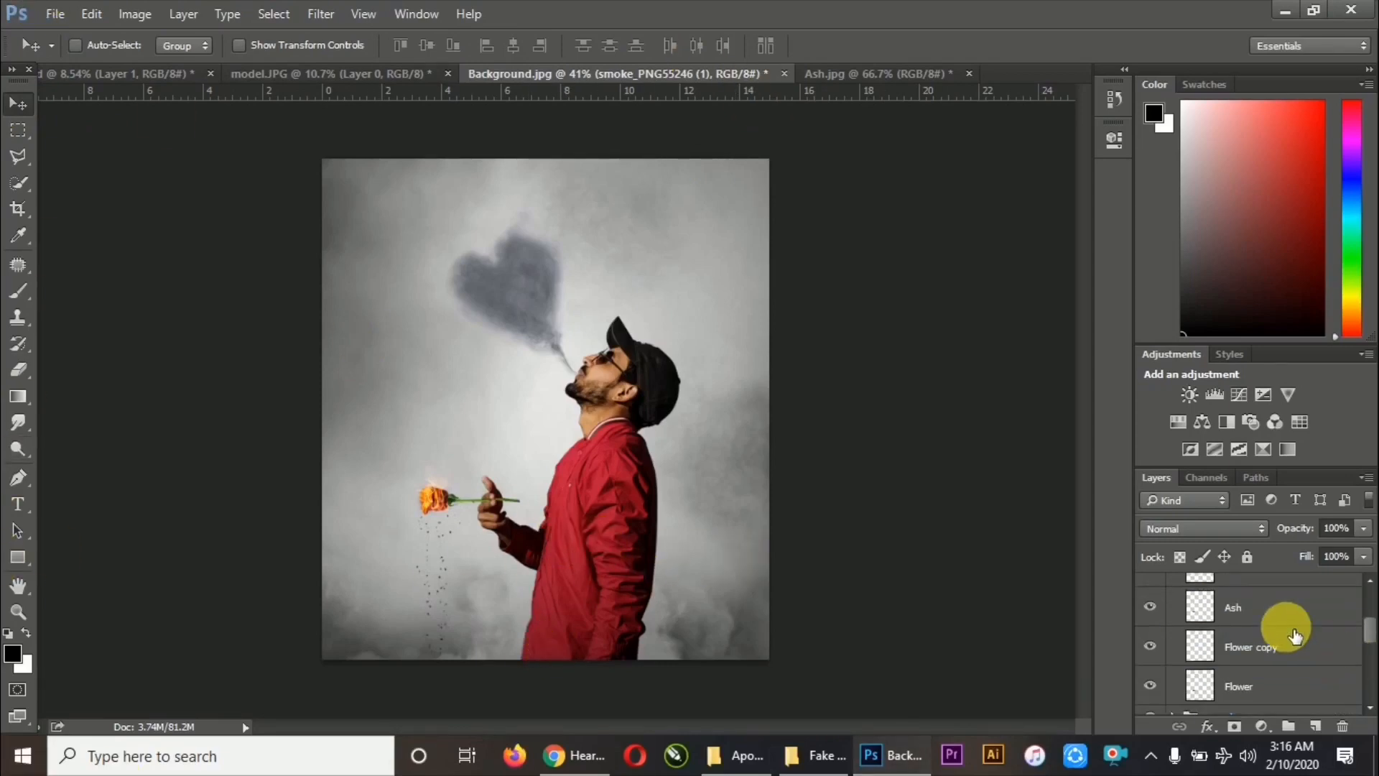
{"action": "left_click", "coordinate": [1179, 588]}
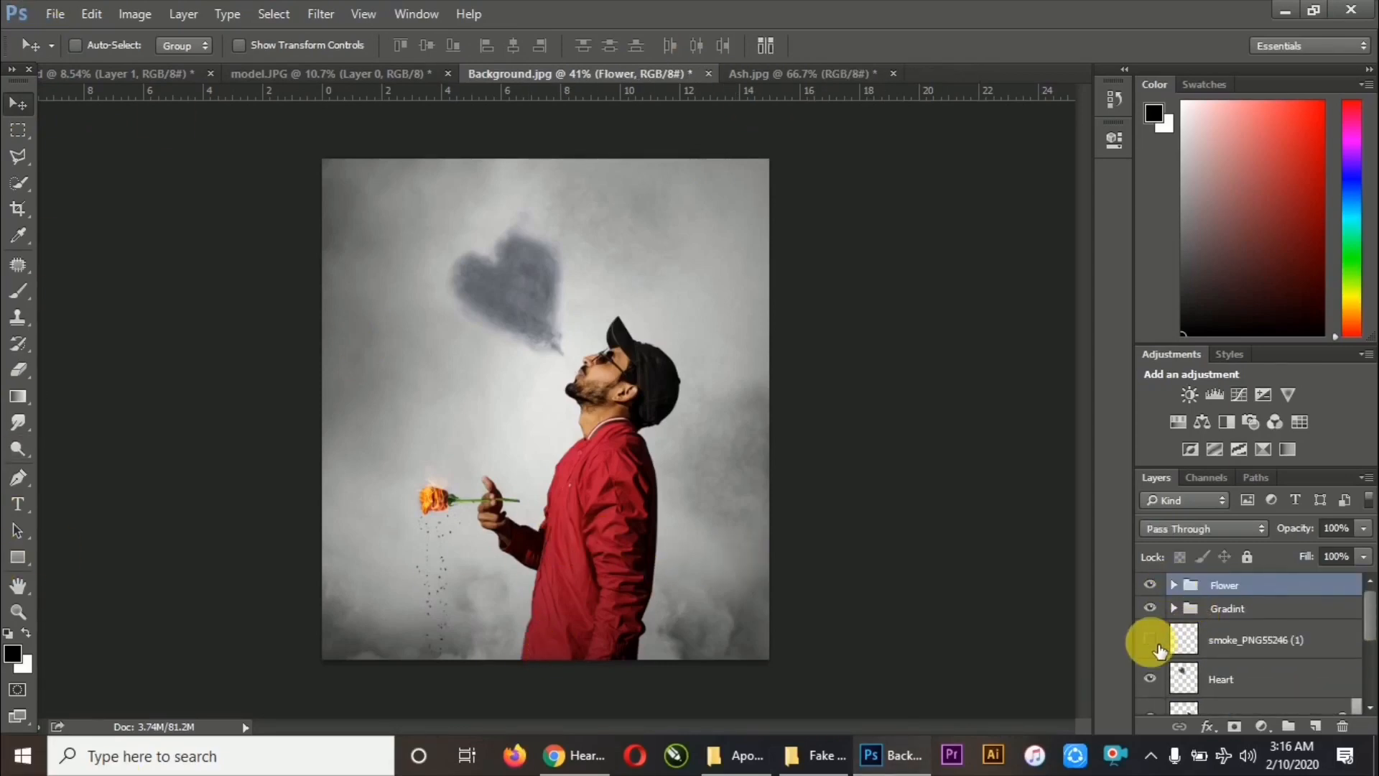
{"action": "left_click", "coordinate": [1221, 680]}
{"action": "left_click", "coordinate": [1150, 679]}
{"action": "left_click", "coordinate": [1150, 679]}
{"action": "left_click", "coordinate": [1363, 557]}
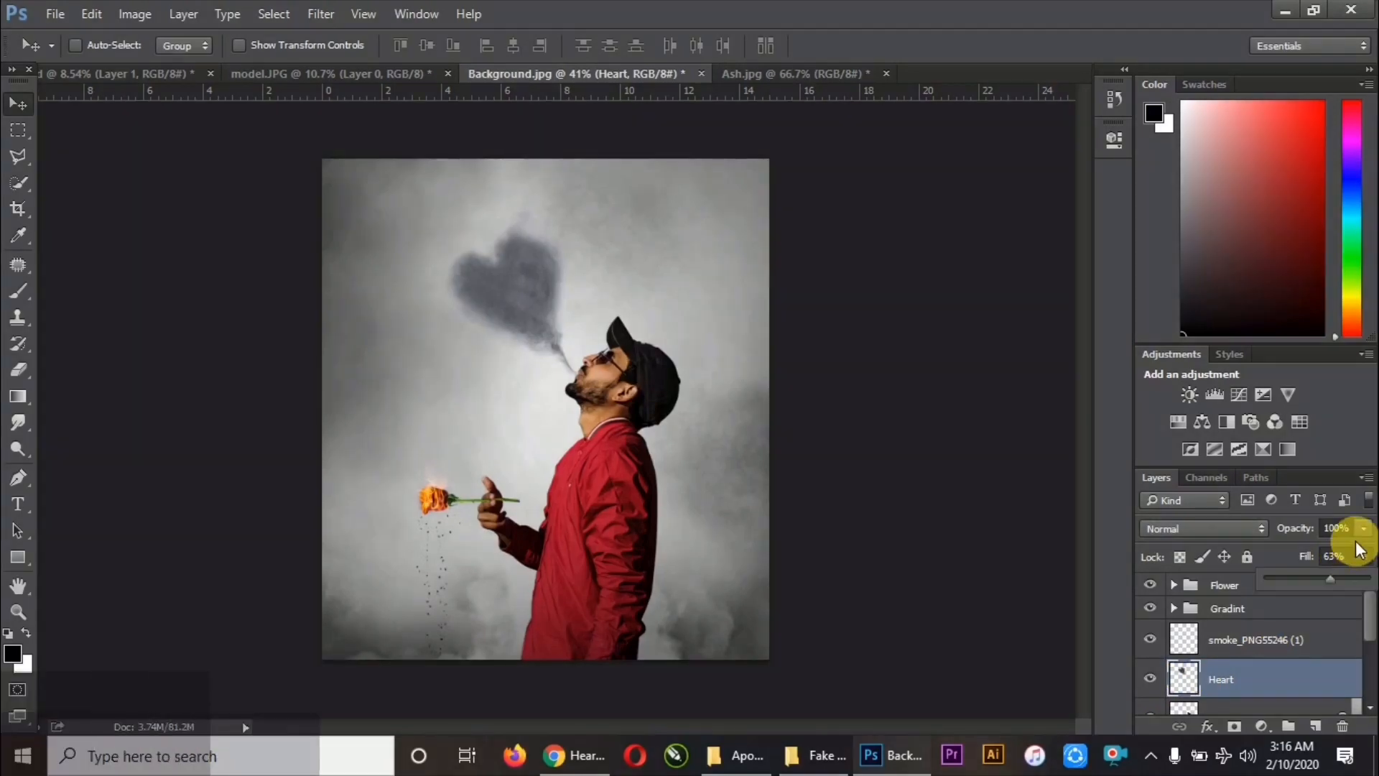
{"action": "left_click", "coordinate": [1363, 529]}
{"action": "left_click_drag", "start_coordinate": [1364, 553], "coordinate": [1341, 550]}
{"action": "left_click", "coordinate": [1231, 635]}
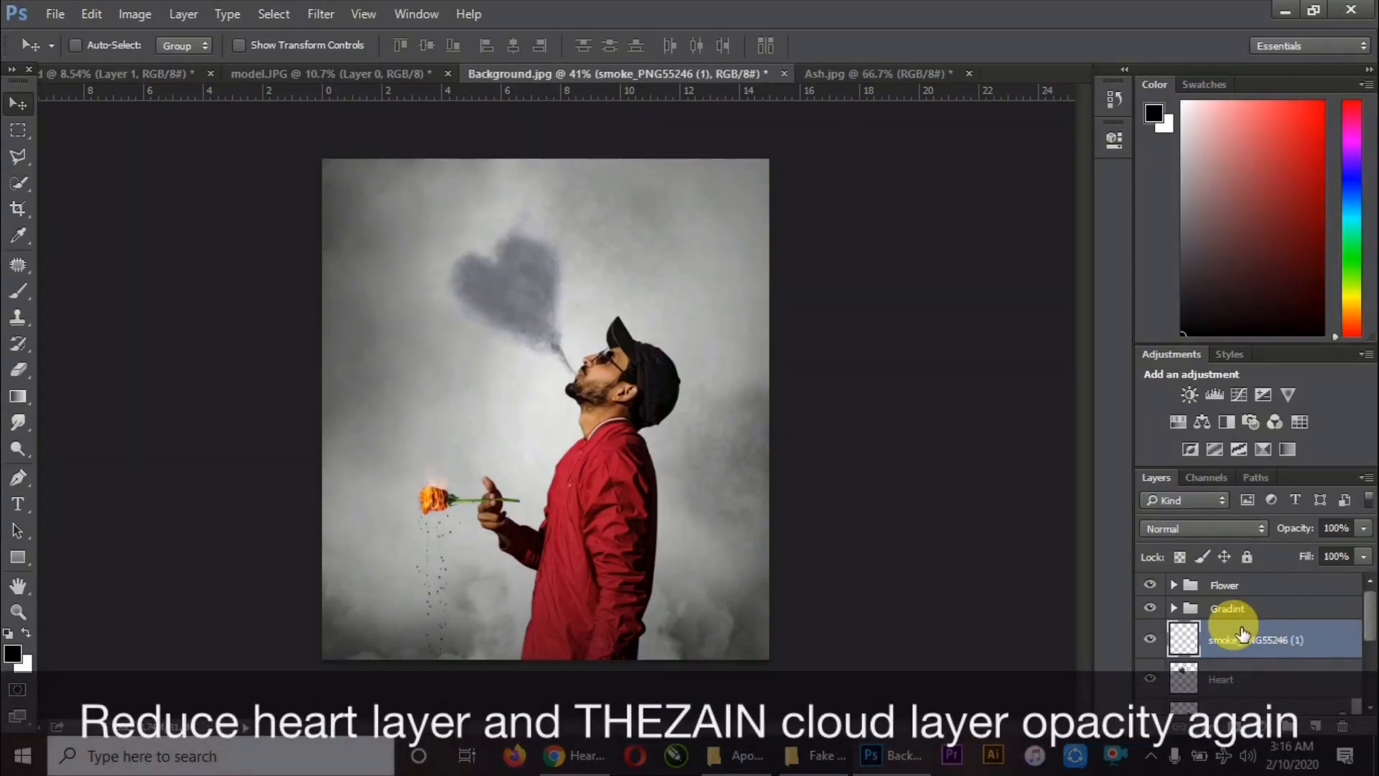
{"action": "left_click", "coordinate": [1174, 609]}
{"action": "scroll", "coordinate": [1177, 614], "scroll_direction": "down", "scroll_amount": 2}
{"action": "scroll", "coordinate": [1177, 616], "scroll_direction": "up", "scroll_amount": 2}
{"action": "left_click", "coordinate": [1174, 585]}
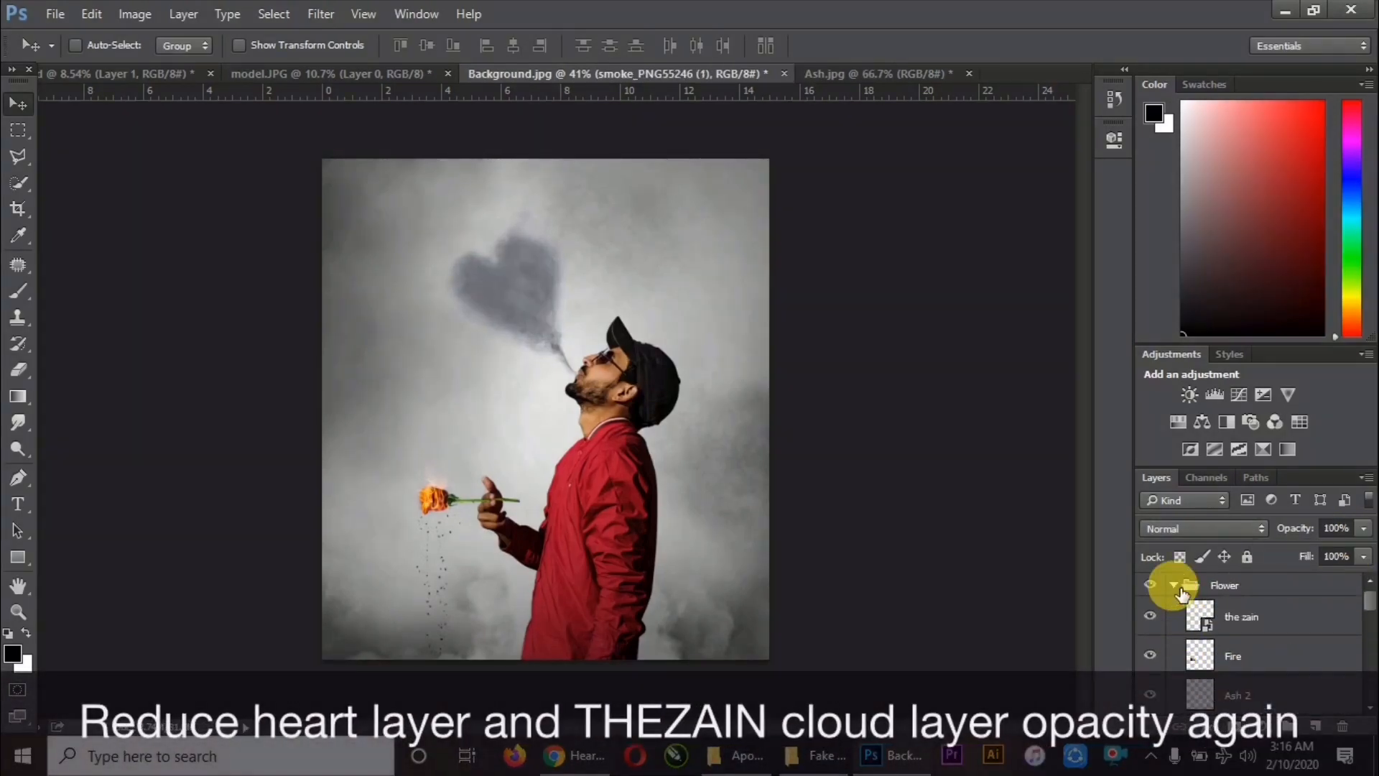
{"action": "left_click", "coordinate": [1174, 586]}
- Expand the Smoke group, identify the Thezain cloud layer by toggling its visibility, and set its fill to 54%
{"action": "scroll", "coordinate": [1182, 596], "scroll_direction": "down", "scroll_amount": 6}
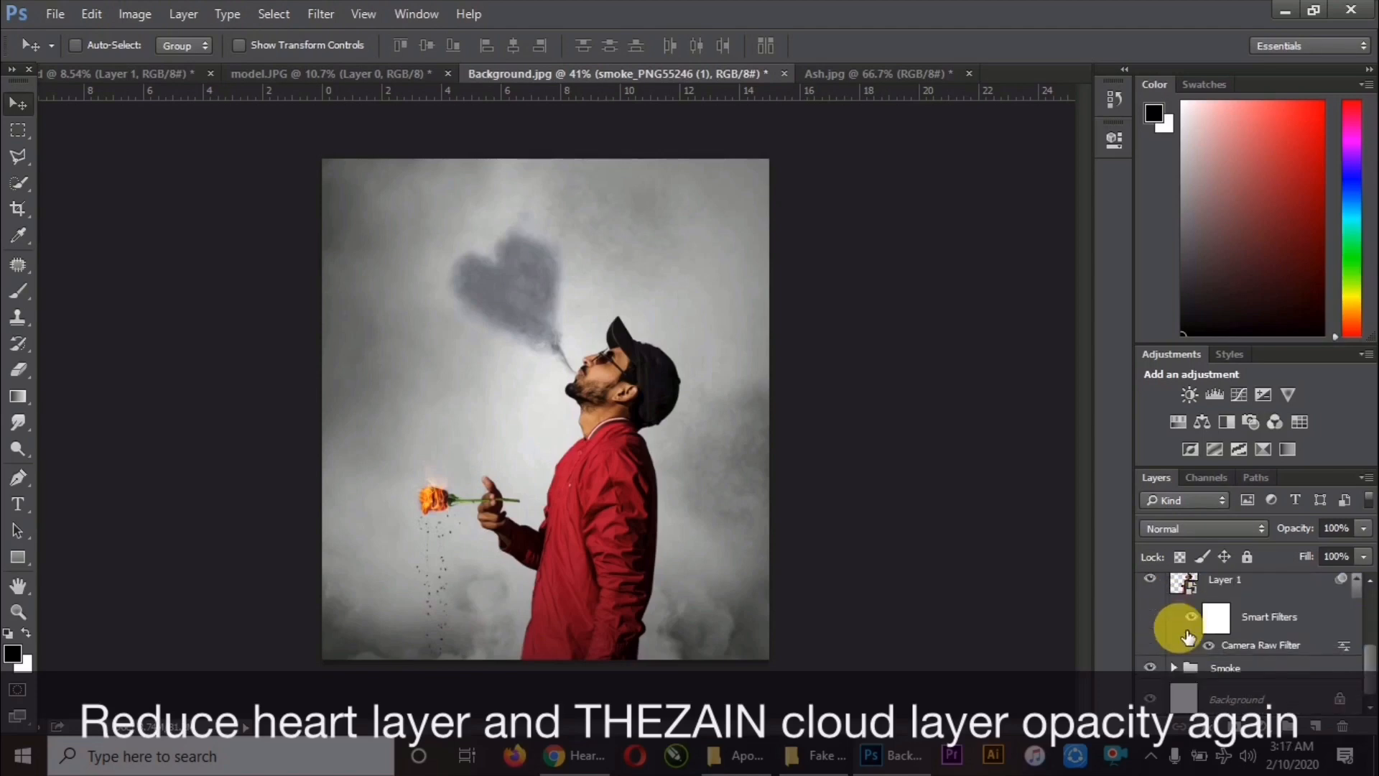
{"action": "left_click", "coordinate": [1174, 668]}
{"action": "scroll", "coordinate": [1185, 682], "scroll_direction": "down", "scroll_amount": 2}
{"action": "left_click", "coordinate": [1153, 608]}
{"action": "left_click", "coordinate": [1153, 607]}
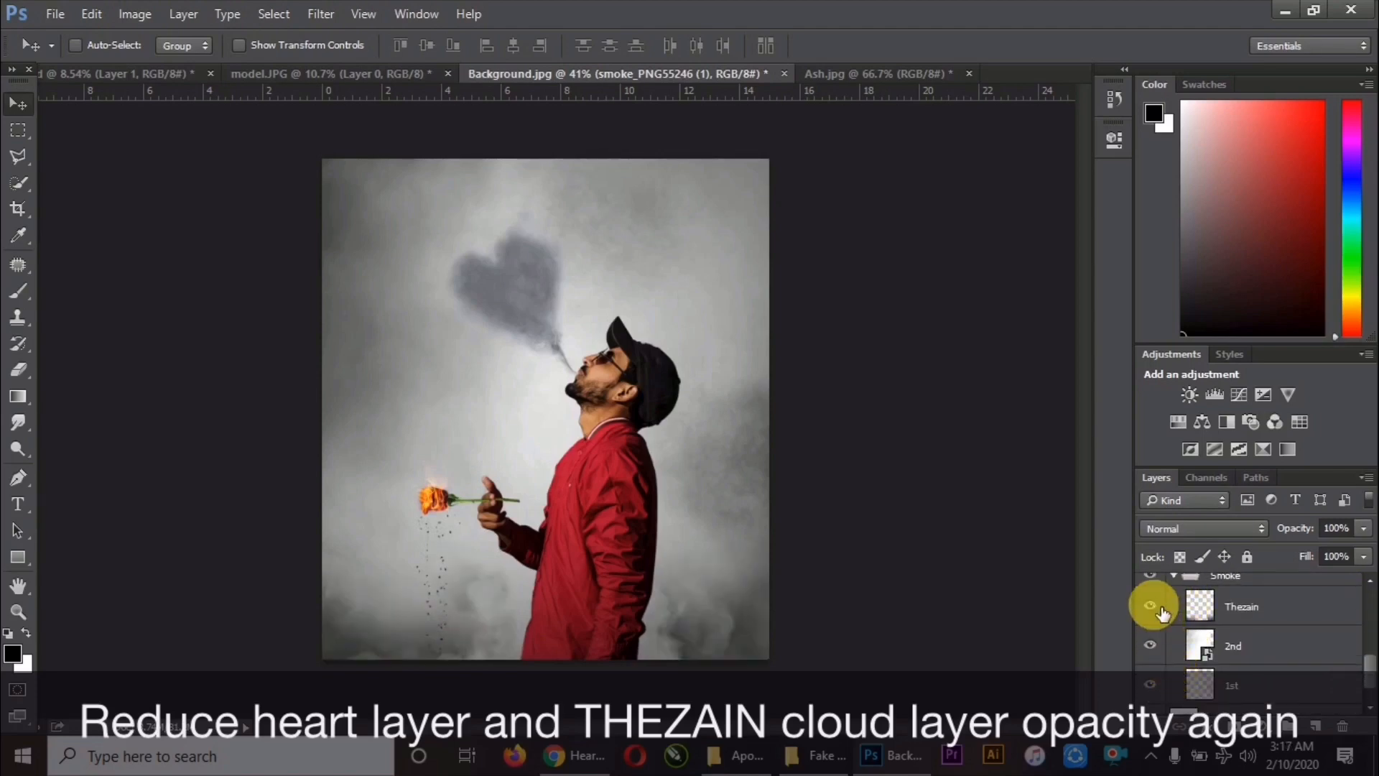
{"action": "left_click", "coordinate": [15, 372]}
{"action": "left_click", "coordinate": [1198, 614]}
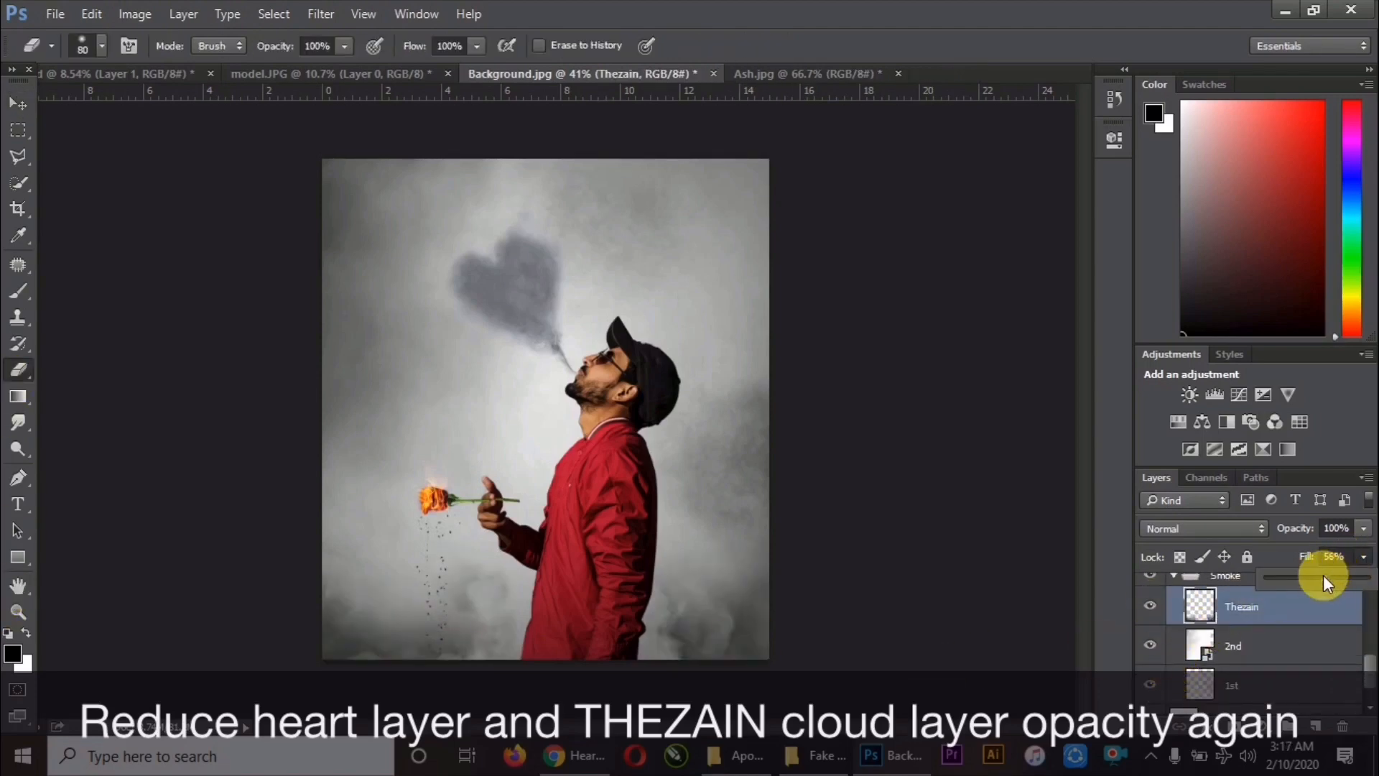
{"action": "left_click_drag", "start_coordinate": [1323, 577], "coordinate": [1321, 578]}
- Soften the Thezain clouds along the image's lower edge with a size 400 eraser, reducing its opacity to 27%
{"action": "key", "text": "]"}
{"action": "key", "text": "]"}
{"action": "key", "text": "]"}
{"action": "key", "text": "]"}
{"action": "key", "text": "]"}
{"action": "key", "text": "]"}
{"action": "key", "text": "]"}
{"action": "key", "text": "]"}
{"action": "key", "text": "]"}
{"action": "mouse_move", "coordinate": [544, 658]}
{"action": "left_mouse_down"}
{"action": "mouse_move", "coordinate": [478, 591]}
{"action": "mouse_move", "coordinate": [335, 553]}
{"action": "left_mouse_up"}
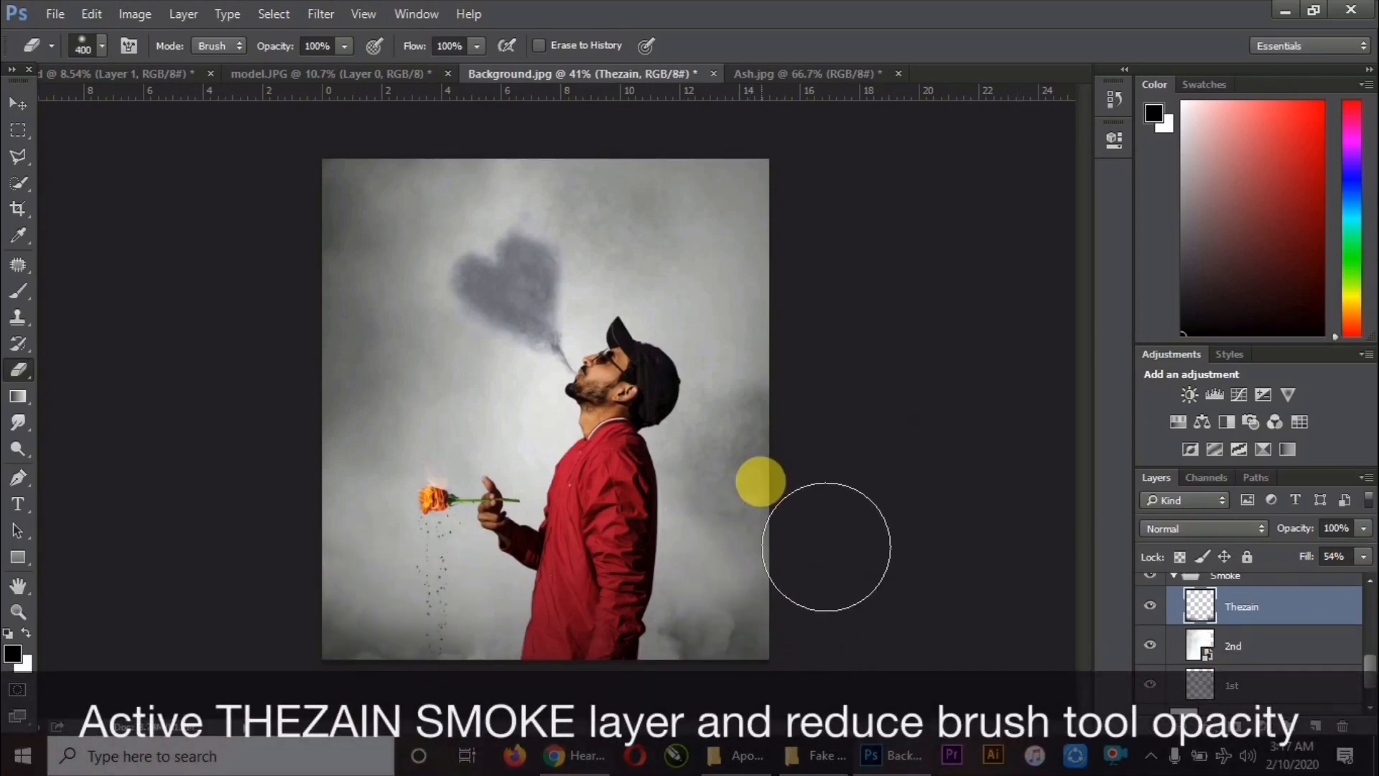
{"action": "left_click", "coordinate": [504, 635]}
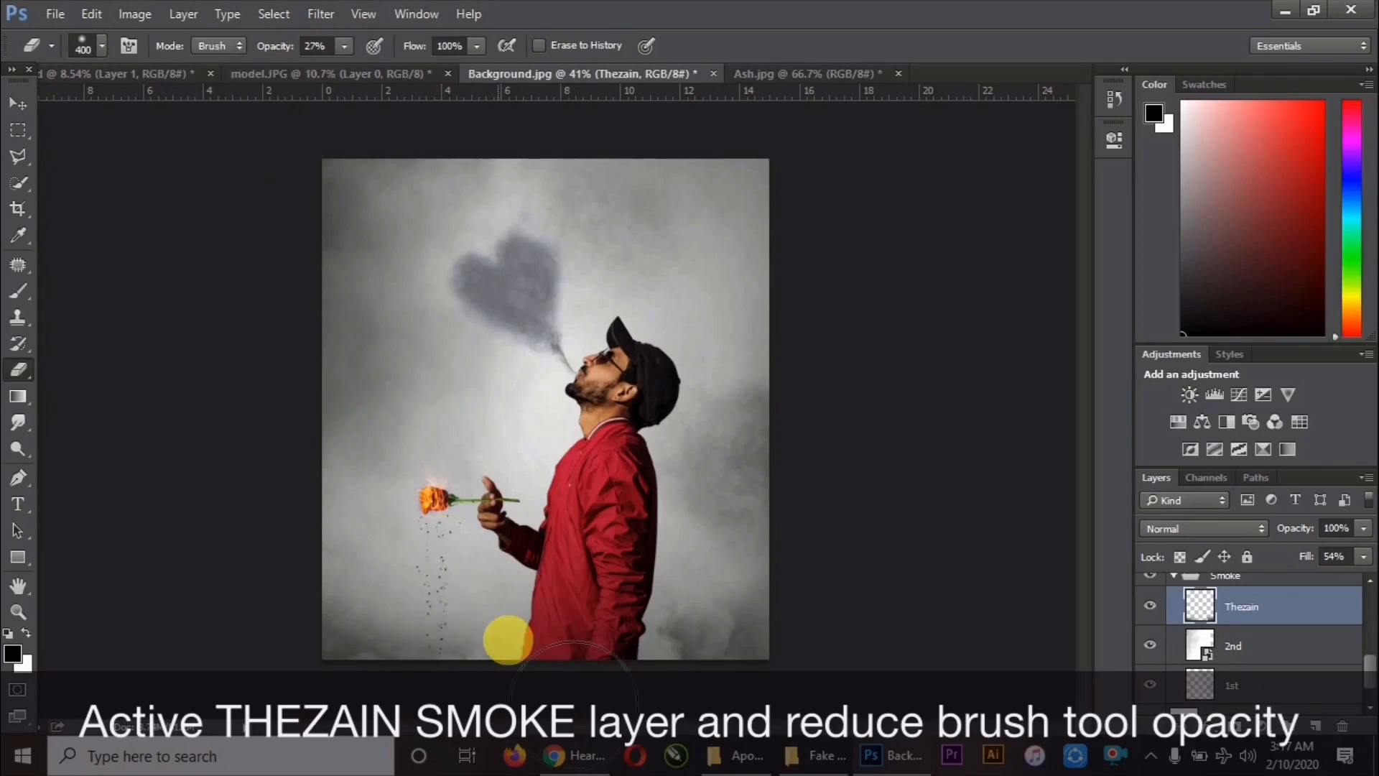
- Stamp all visible layers into a new merged layer above the Flower group
{"action": "scroll", "coordinate": [1200, 611], "scroll_direction": "up", "scroll_amount": 2}
{"action": "left_click_drag", "start_coordinate": [1188, 653], "coordinate": [1256, 585]}
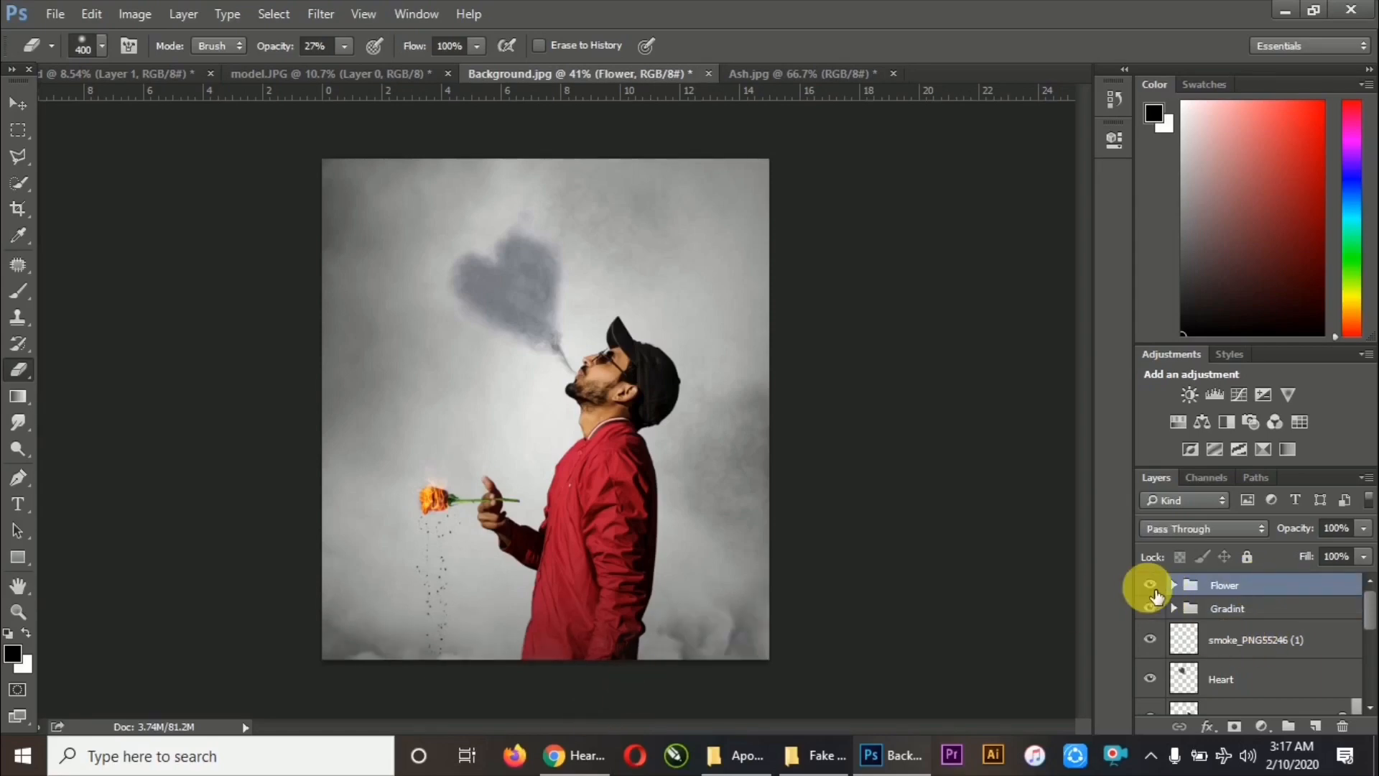
{"action": "scroll", "coordinate": [1155, 596], "scroll_direction": "down", "scroll_amount": 2}
{"action": "scroll", "coordinate": [573, 533], "scroll_direction": "up", "scroll_amount": 1}
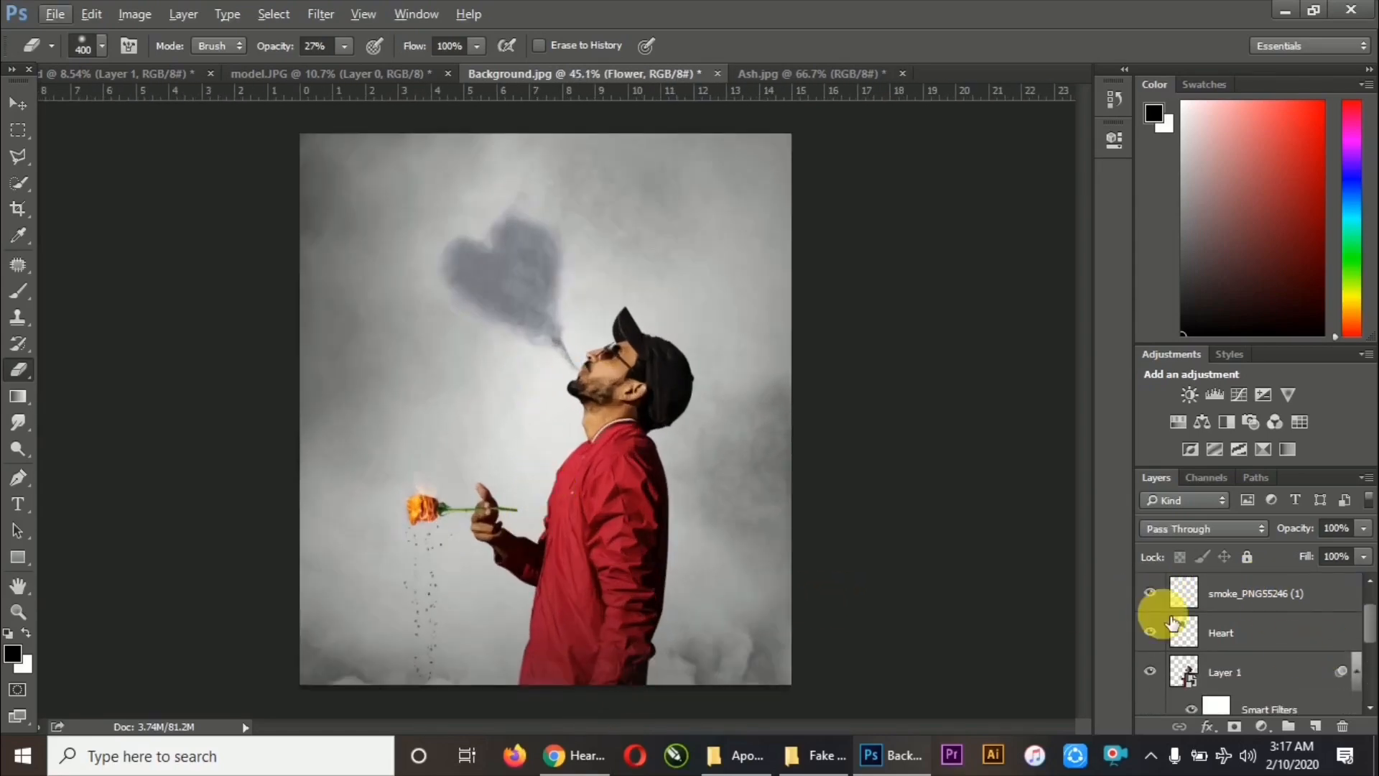
{"action": "scroll", "coordinate": [1334, 630], "scroll_direction": "up", "scroll_amount": 2}
{"action": "left_click", "coordinate": [1254, 591]}
{"action": "key", "text": "ctrl+shift+alt+e"}
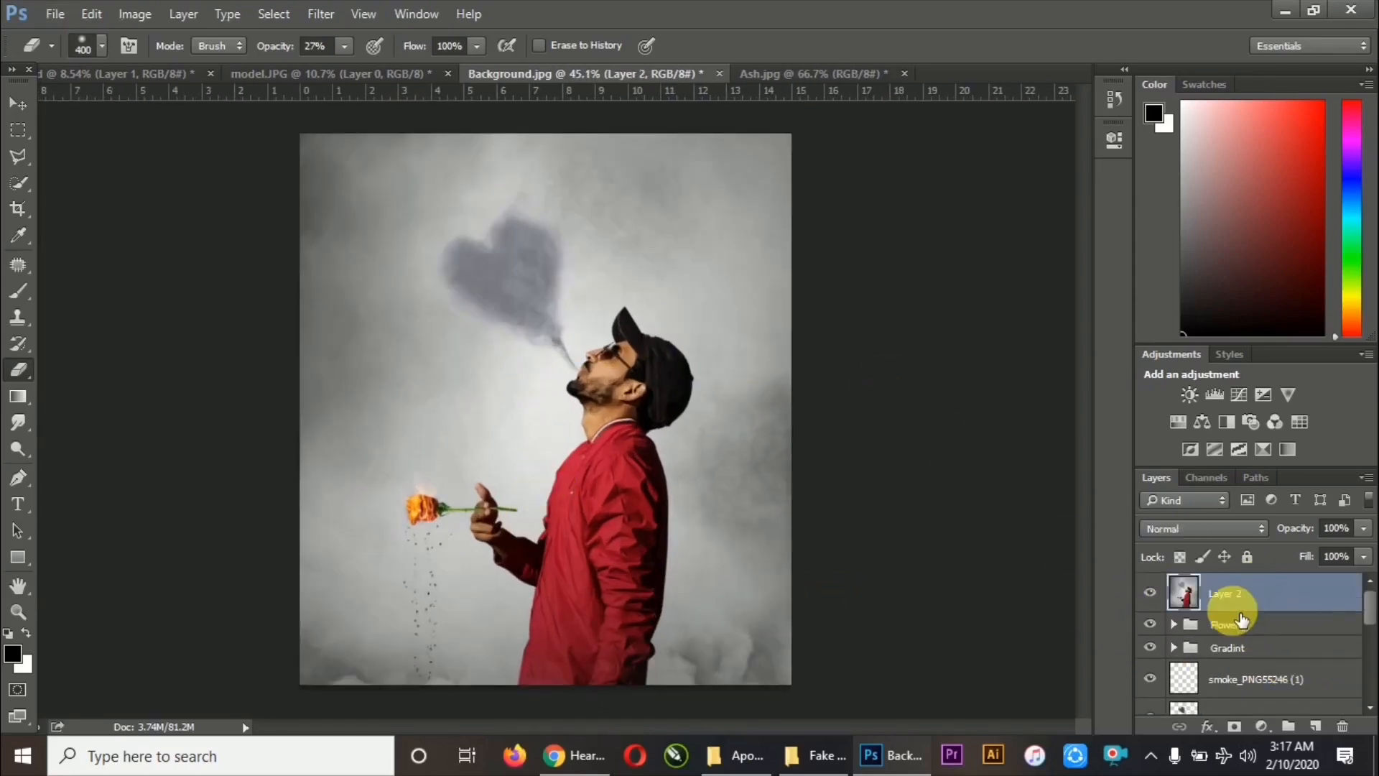
- Open the Camera Raw Filter on the merged layer and set Contrast +8, Highlights +11, Blacks -16 and Clarity +18
{"action": "left_click", "coordinate": [321, 14]}
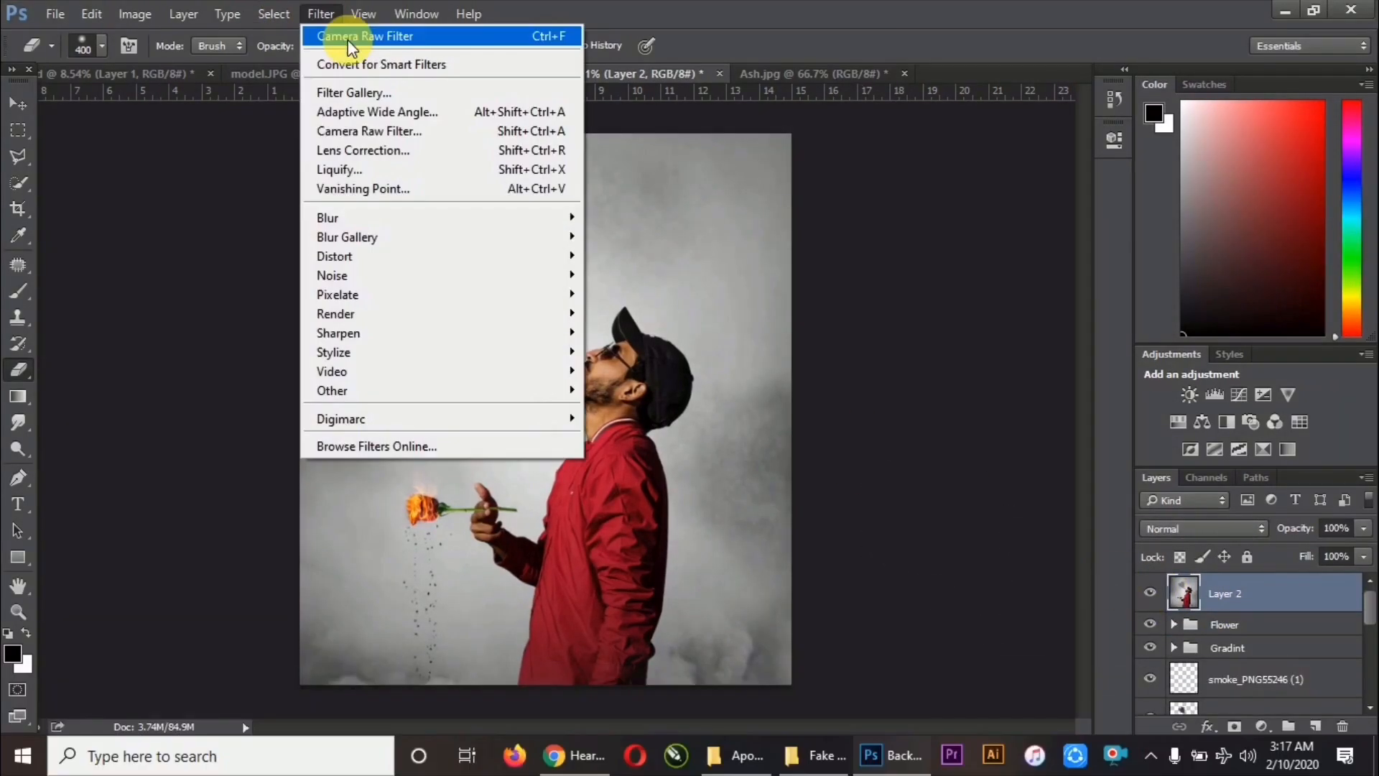
{"action": "left_click", "coordinate": [399, 135]}
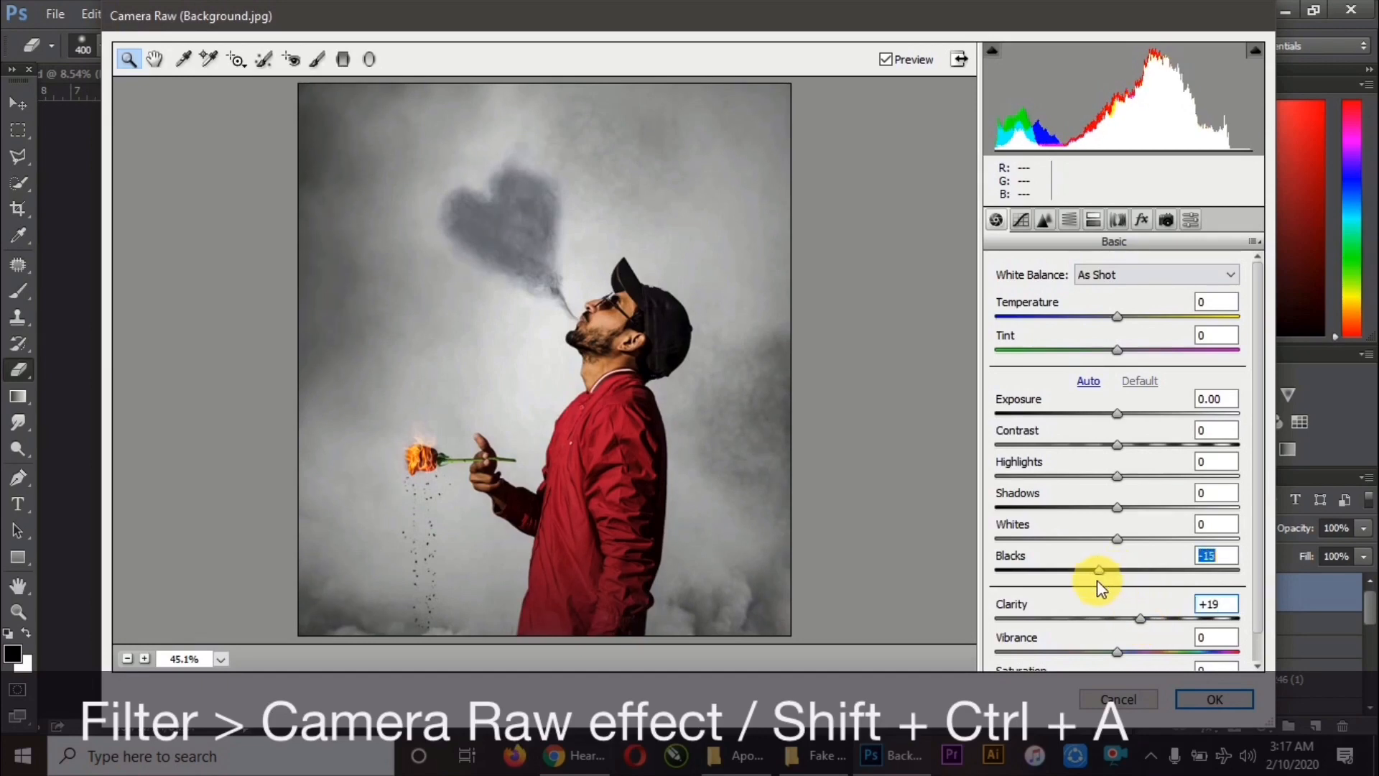
{"action": "left_click_drag", "start_coordinate": [1098, 581], "coordinate": [1137, 616]}
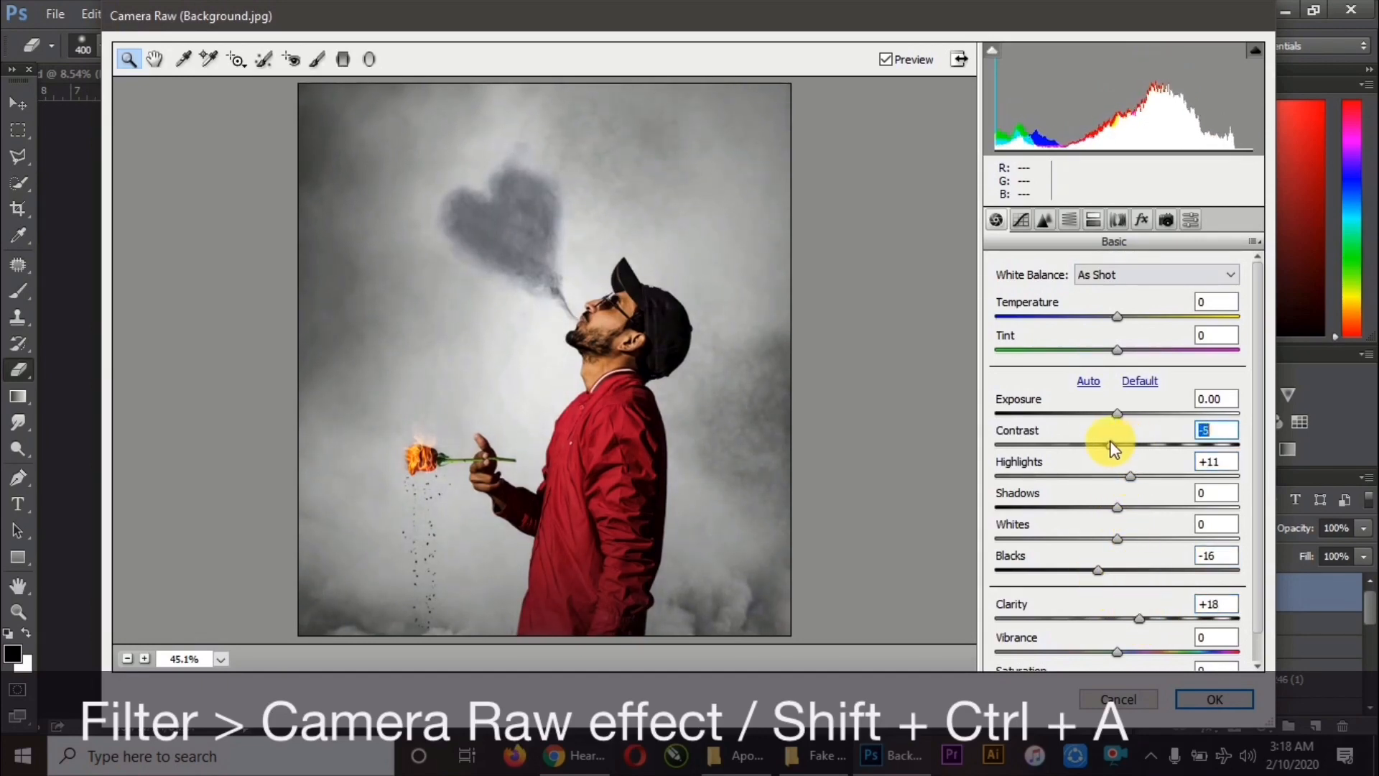
{"action": "left_click_drag", "start_coordinate": [1089, 443], "coordinate": [1122, 443]}
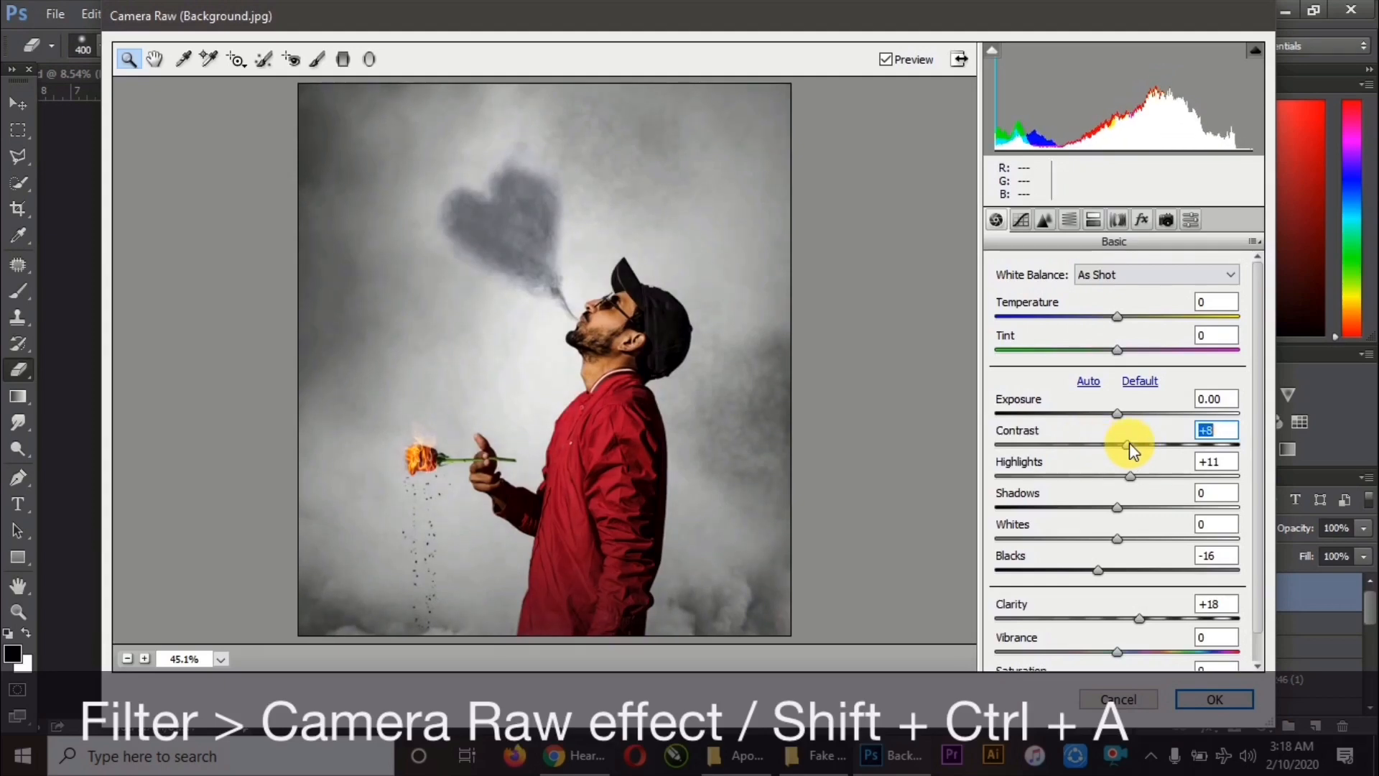
{"action": "scroll", "coordinate": [1131, 449], "scroll_direction": "down", "scroll_amount": 1}
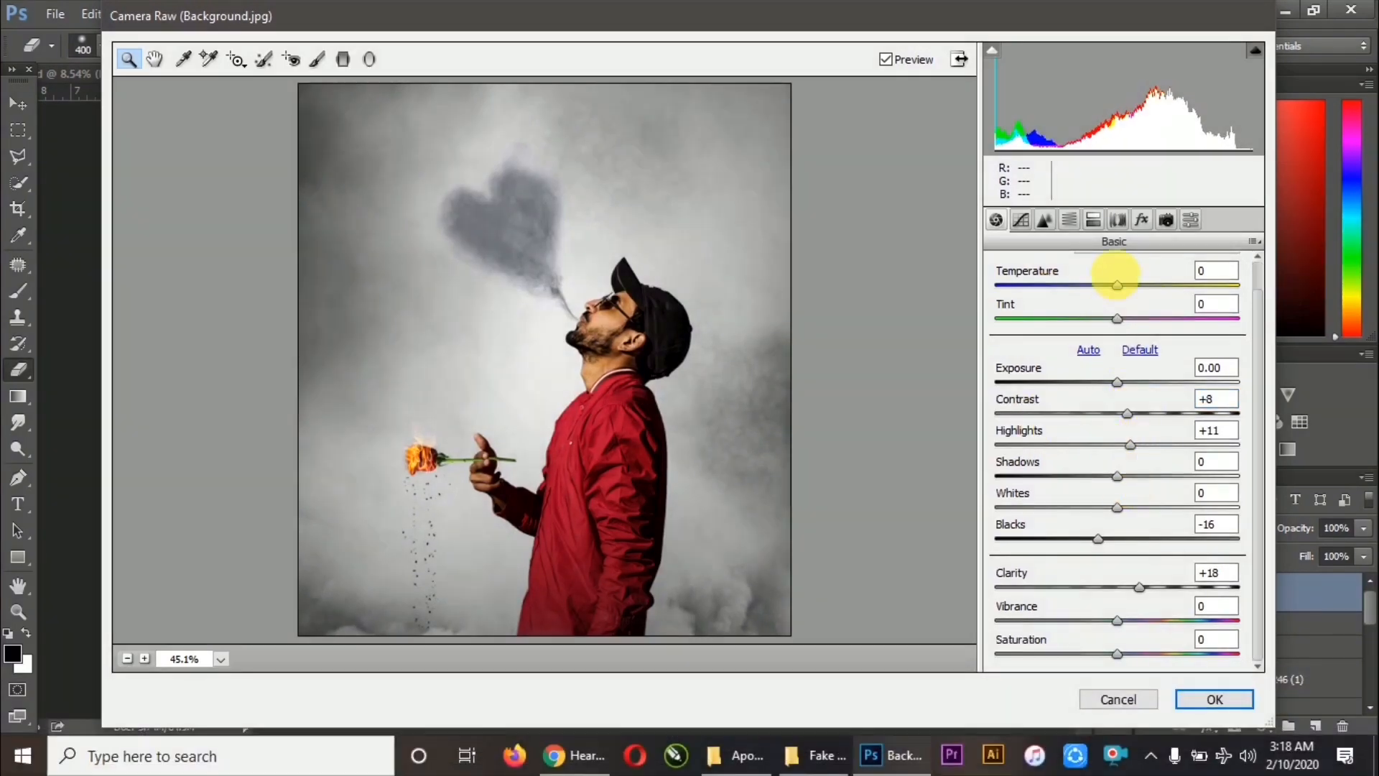
- Add a Highlight Priority post-crop vignette with Amount -11 and Midpoint 46
{"action": "left_click", "coordinate": [1141, 219]}
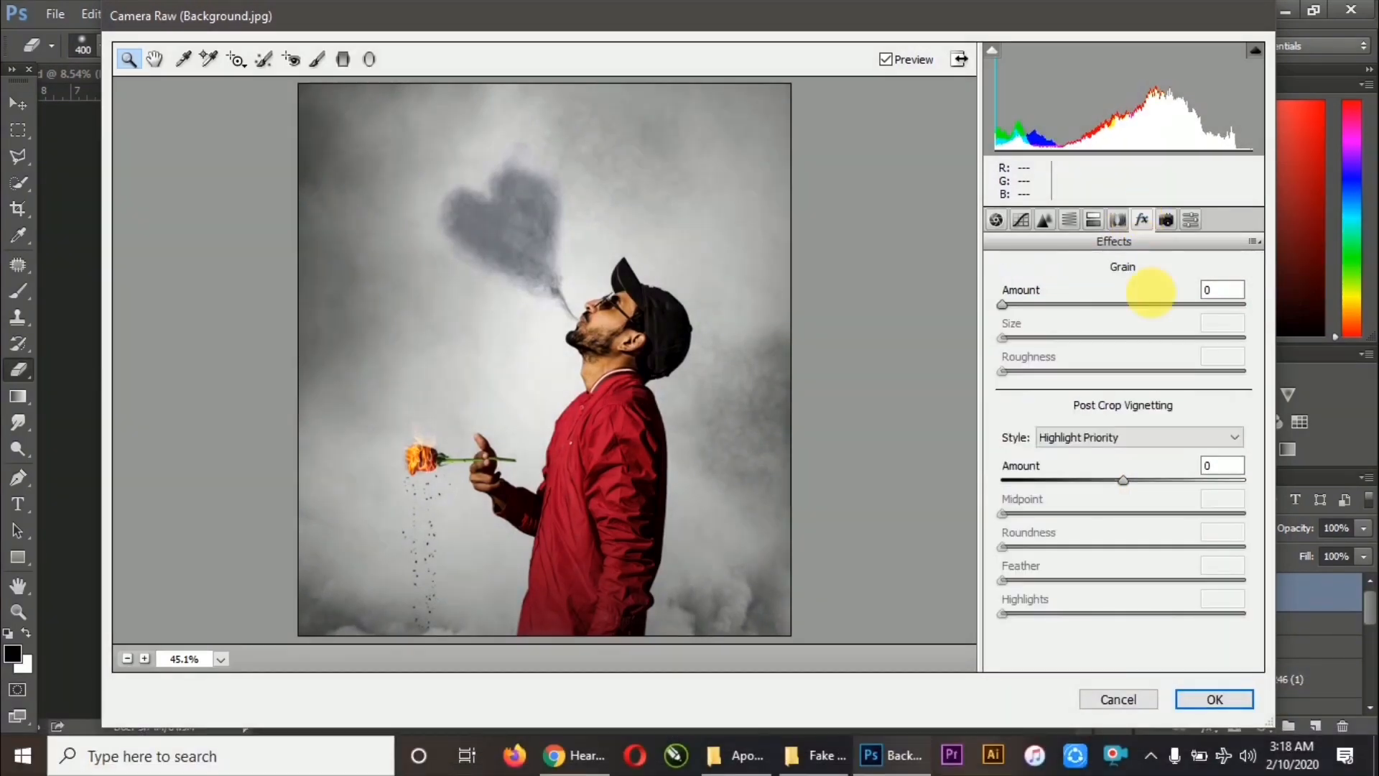
{"action": "left_click_drag", "start_coordinate": [1126, 480], "coordinate": [1112, 490]}
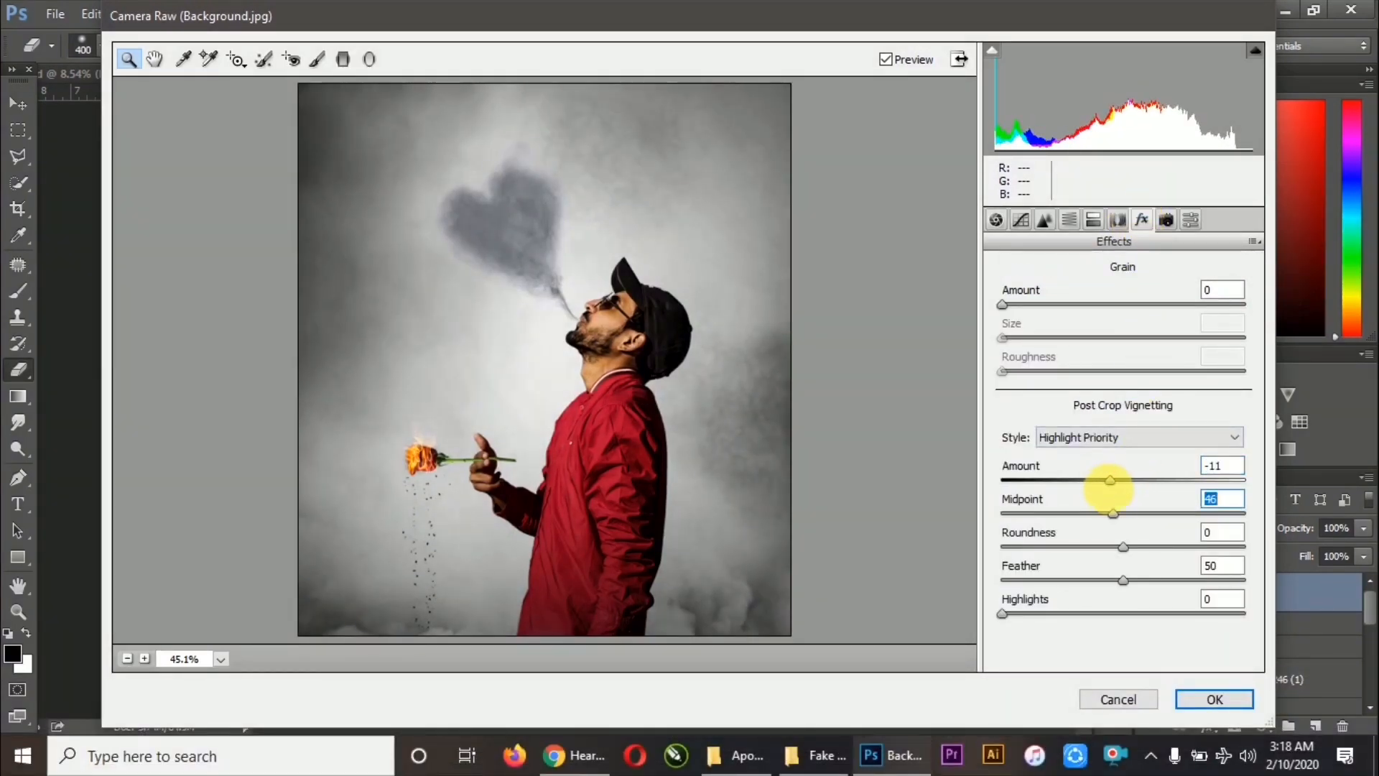